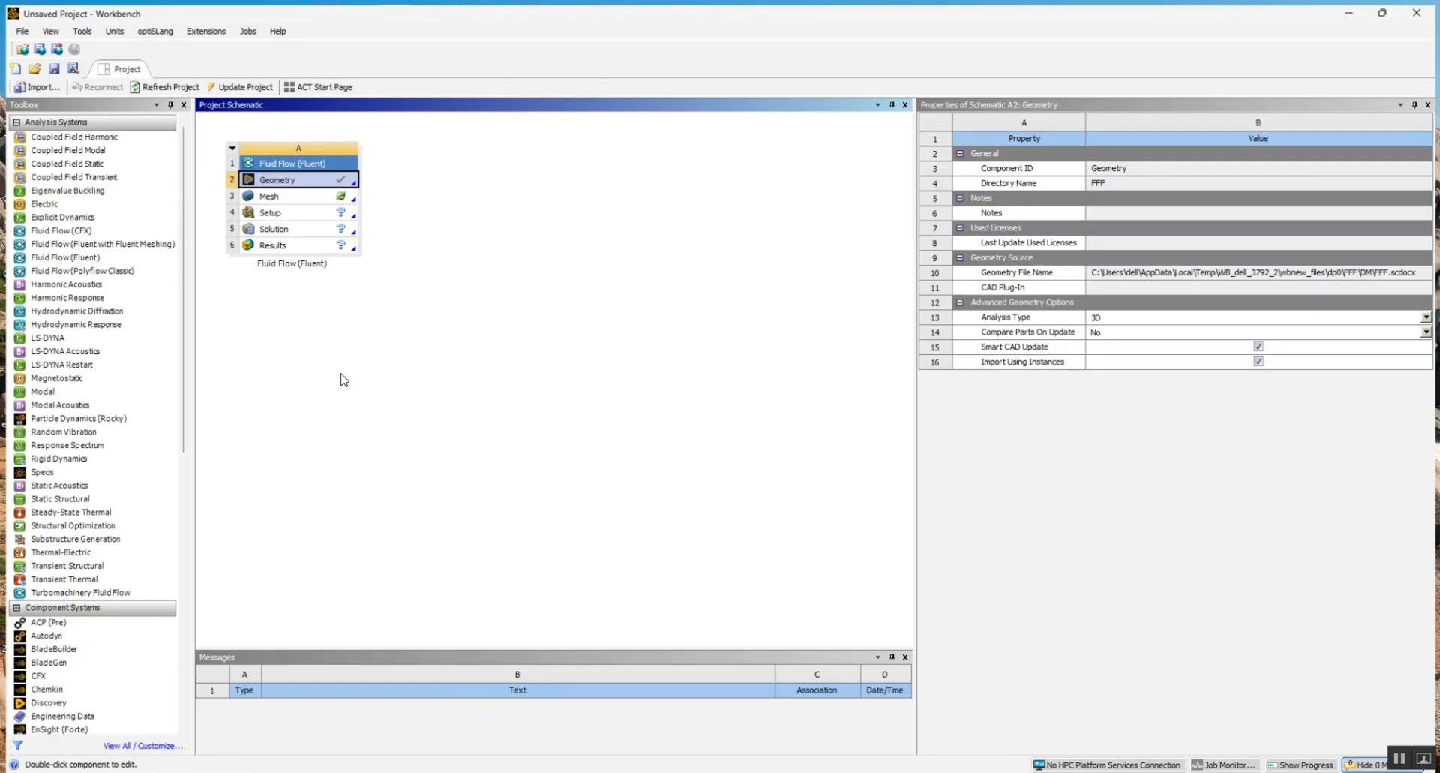
# - Open the Fluid Flow geometry in SpaceClaim and insert Tank.stl into the assembly with all supported file types shown
pyautogui.click(381, 198)
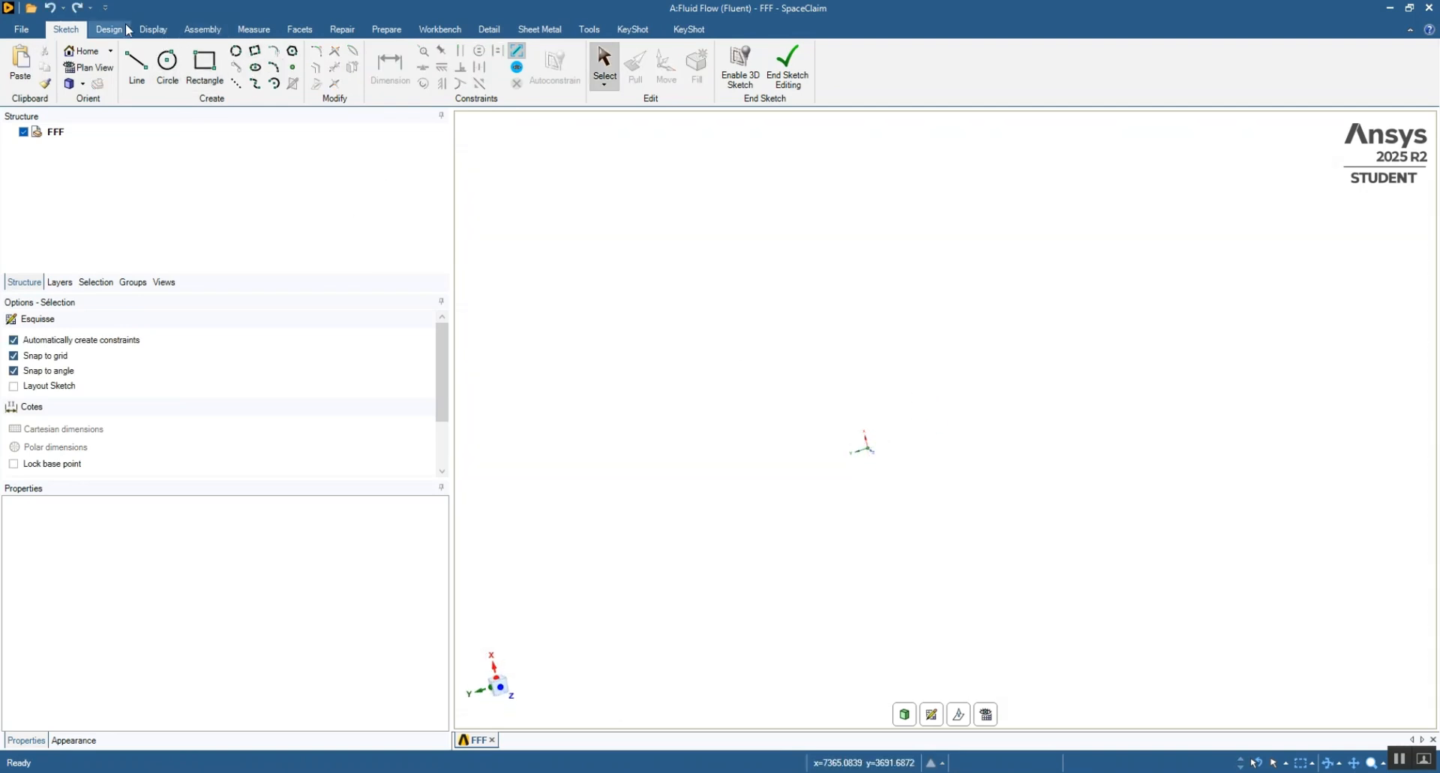
pyautogui.click(201, 30)
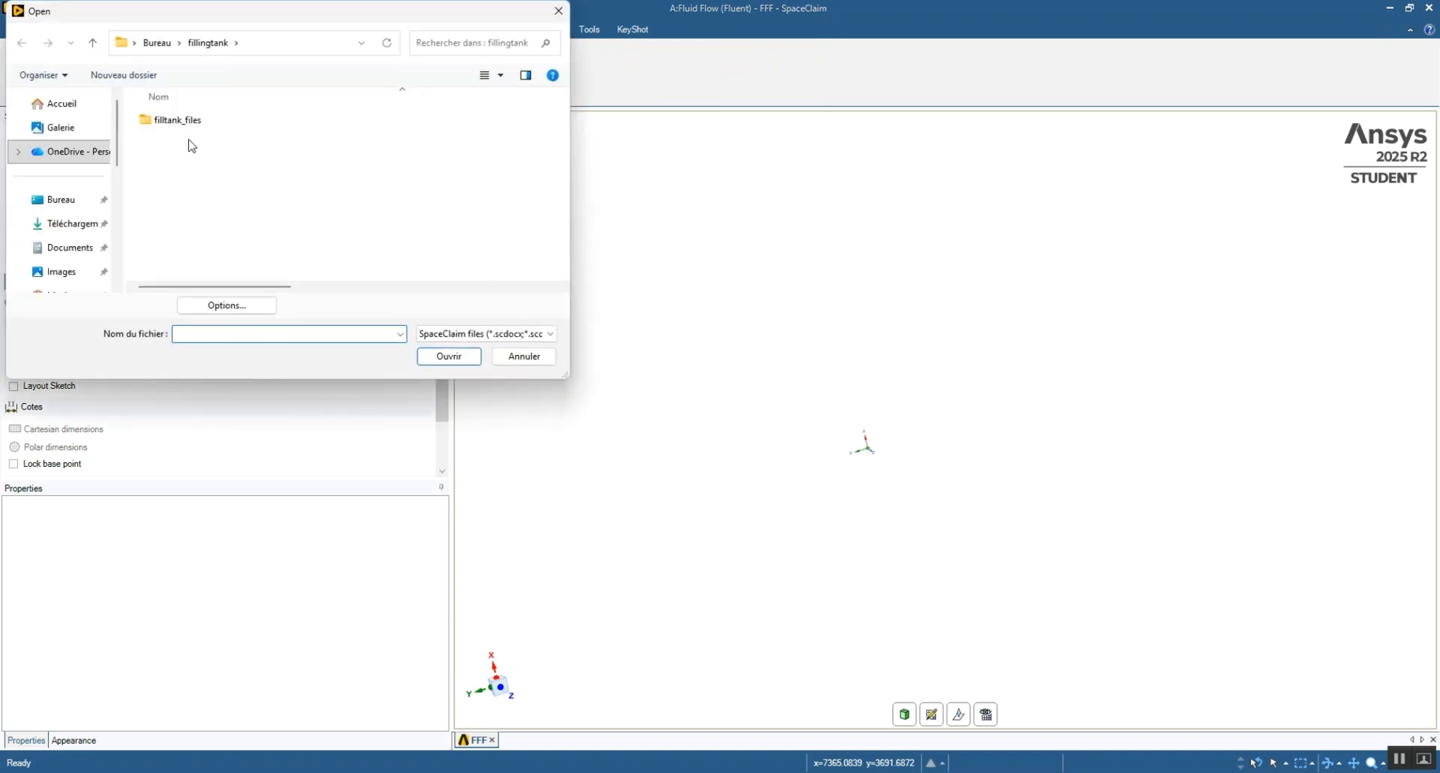
pyautogui.click(459, 333)
pyautogui.scroll(1, 488, 450)
pyautogui.click(480, 353)
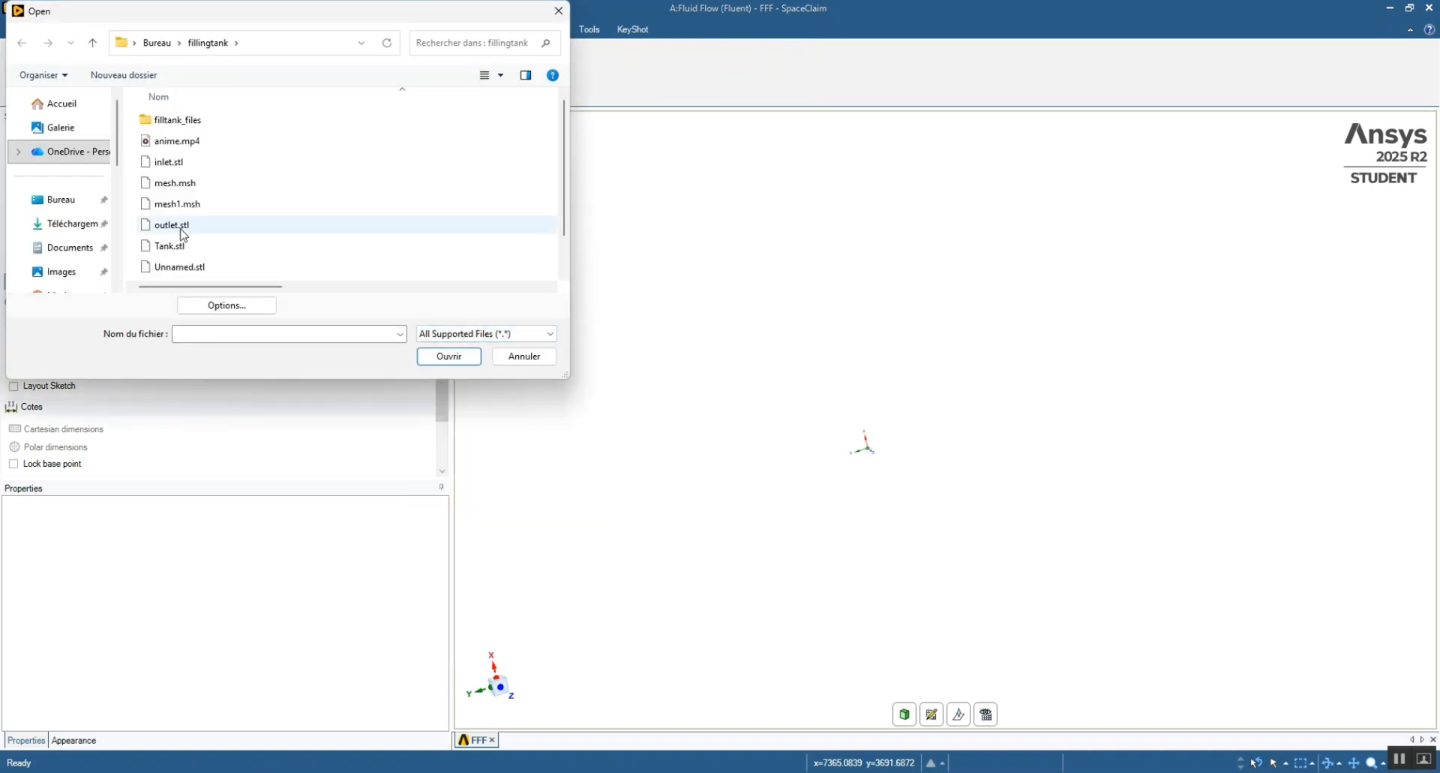
pyautogui.doubleClick(169, 245)
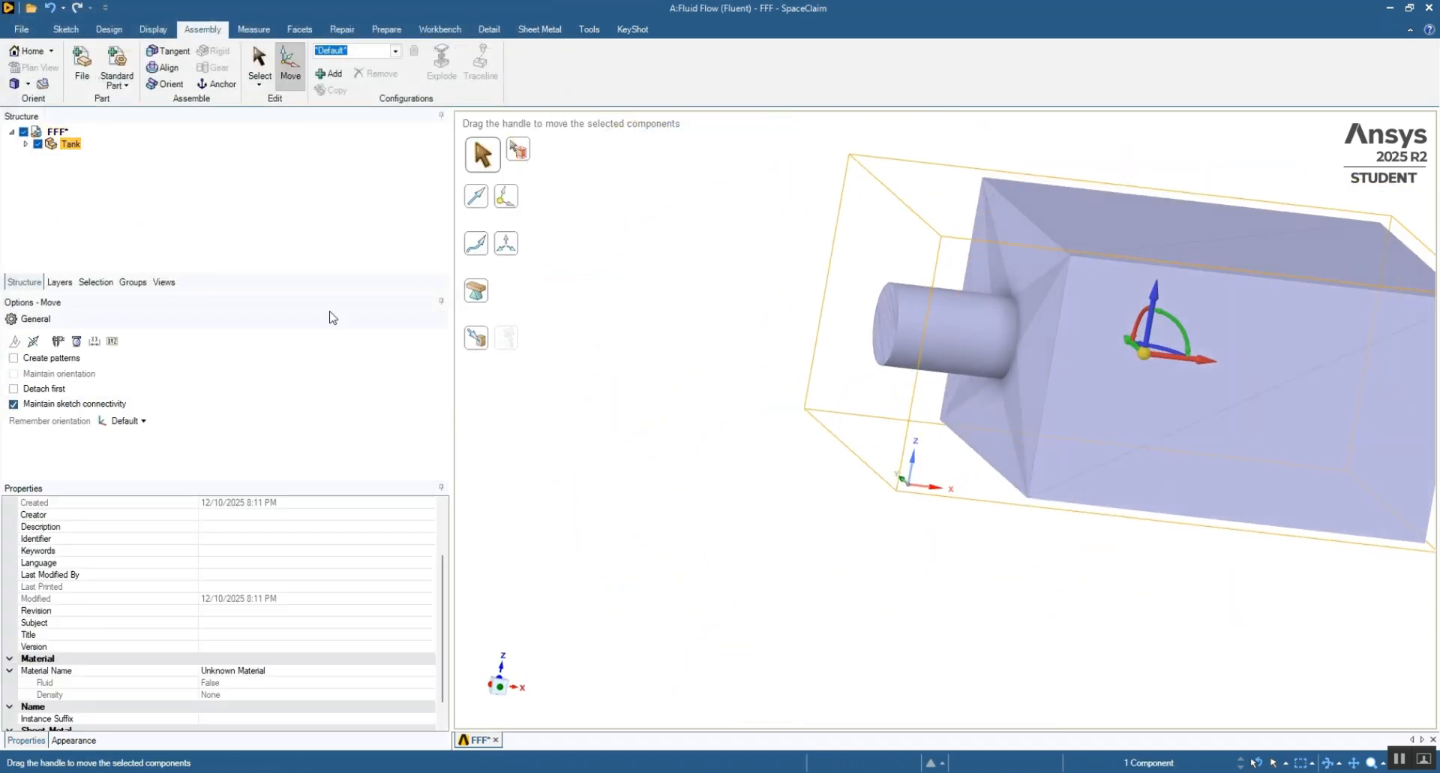
# - Convert the imported faceted Tank body to a solid
pyautogui.scroll(2, 983, 332)
pyautogui.scroll(-3, 984, 332)
pyautogui.scroll(1, 983, 332)
pyautogui.moveTo(1113, 351); pyautogui.dragTo(1123, 377, button='middle')
pyautogui.scroll(-4, 1035, 353)
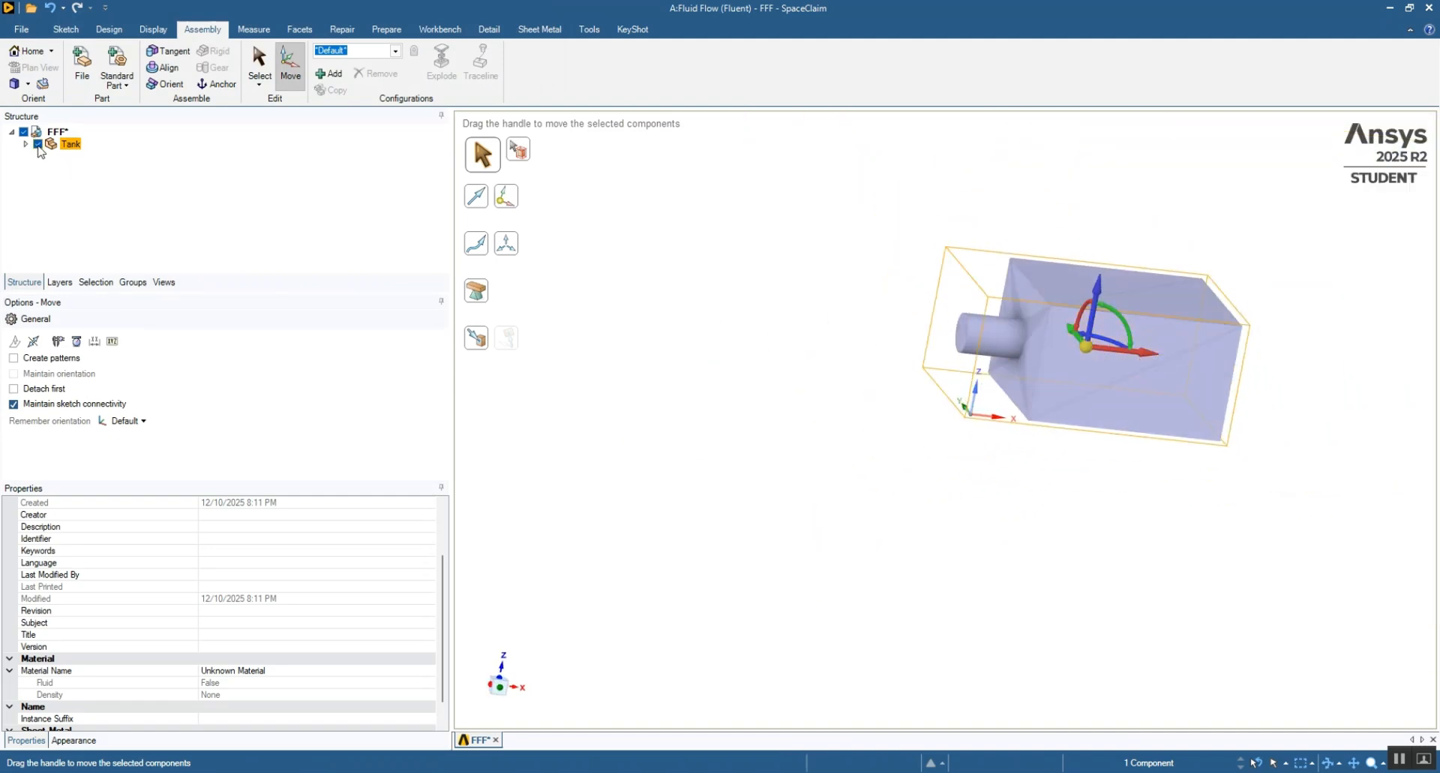
pyautogui.rightClick(50, 148)
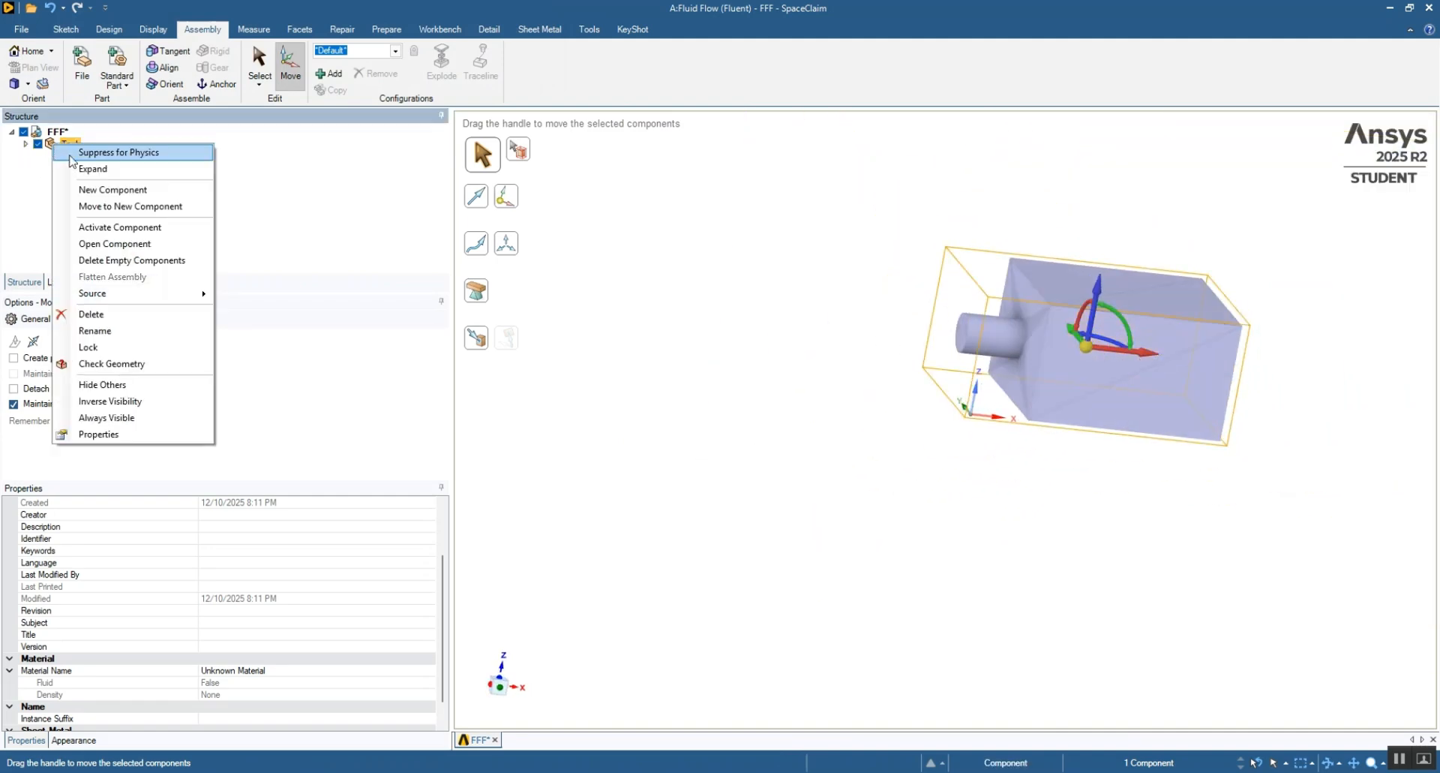
pyautogui.click(25, 145)
pyautogui.click(87, 156)
pyautogui.rightClick(84, 156)
pyautogui.moveTo(145, 165)
pyautogui.click(289, 166)
# - Merge the narrow strip faces around the tank's cylindrical pipe into larger faces
pyautogui.moveTo(969, 392); pyautogui.dragTo(905, 410, button='middle')
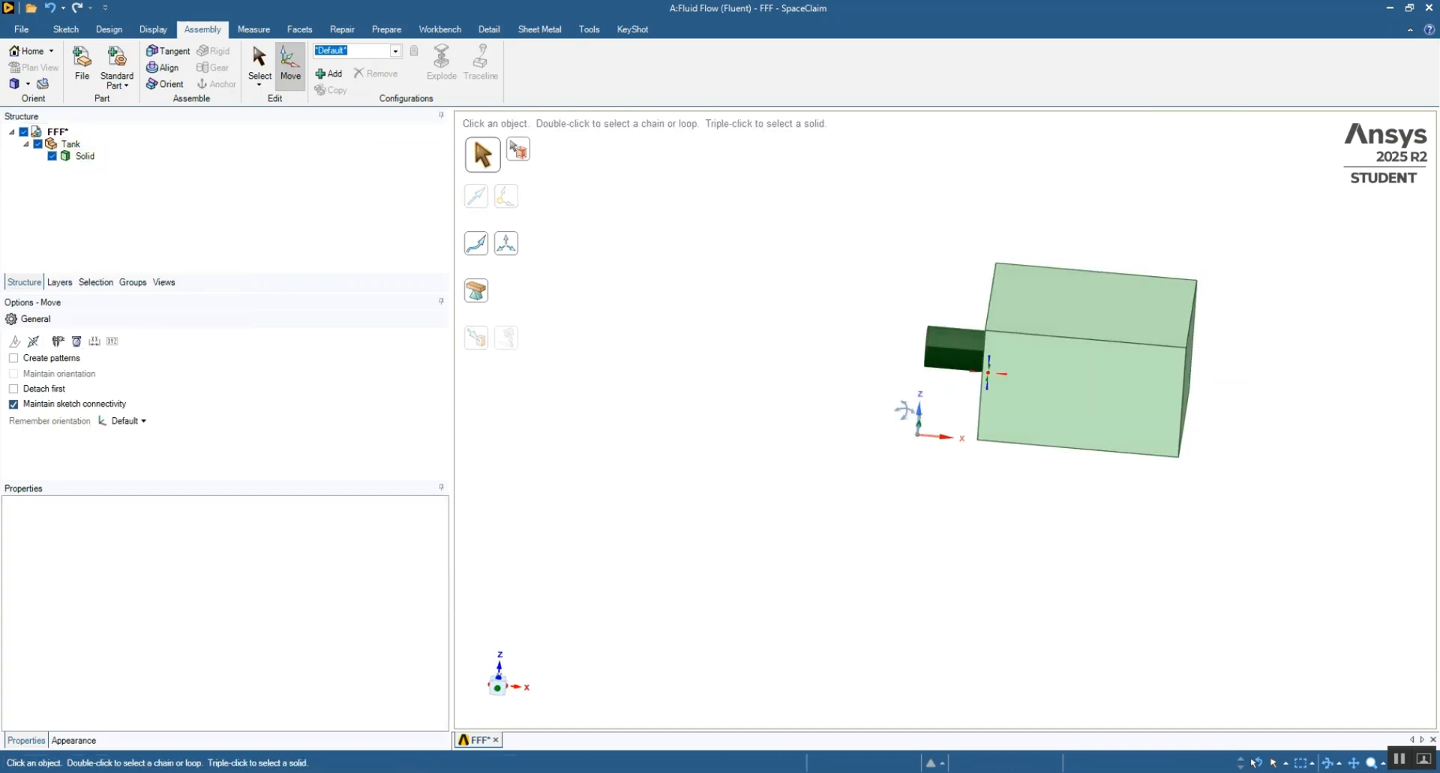
pyautogui.scroll(3, 958, 365)
pyautogui.scroll(4, 959, 360)
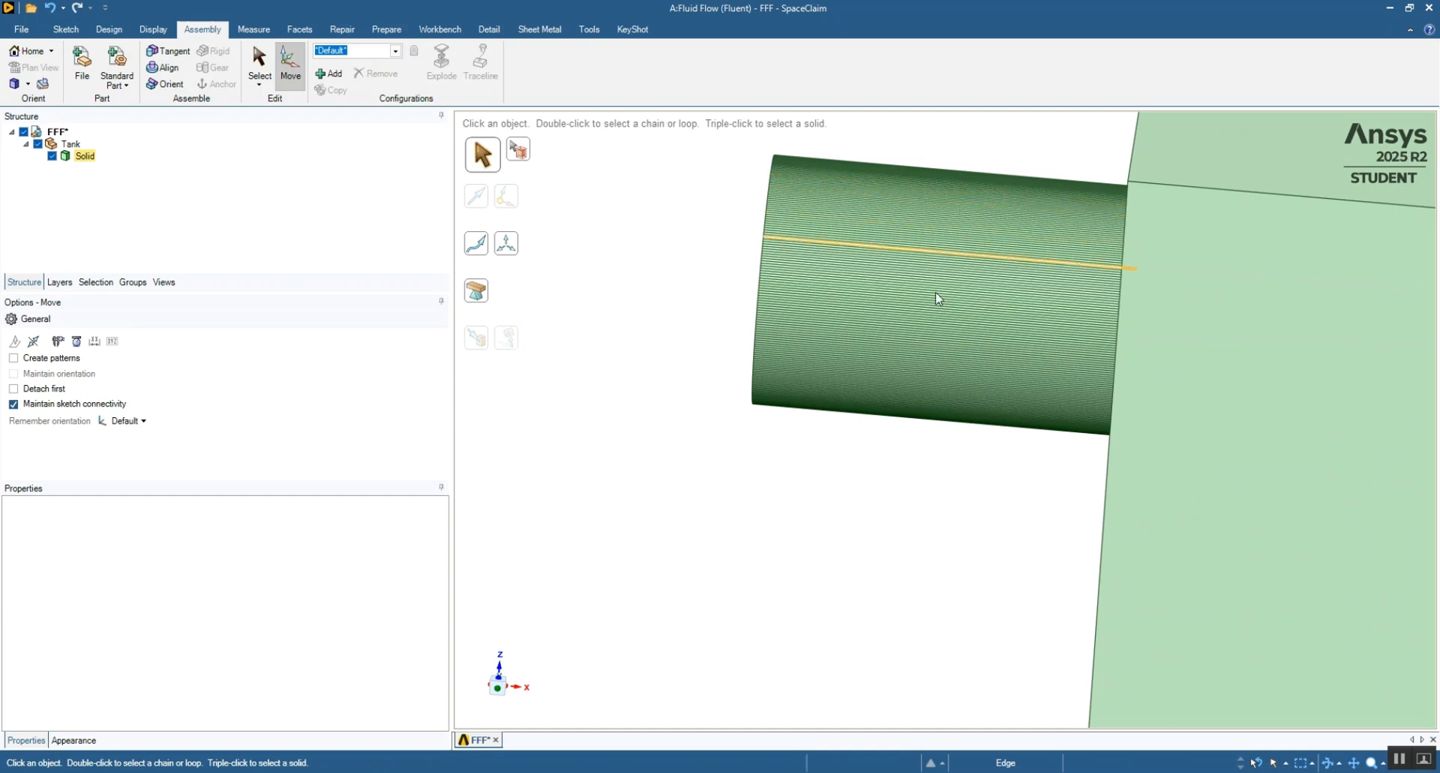
pyautogui.moveTo(935, 263); pyautogui.dragTo(938, 273, button='middle')
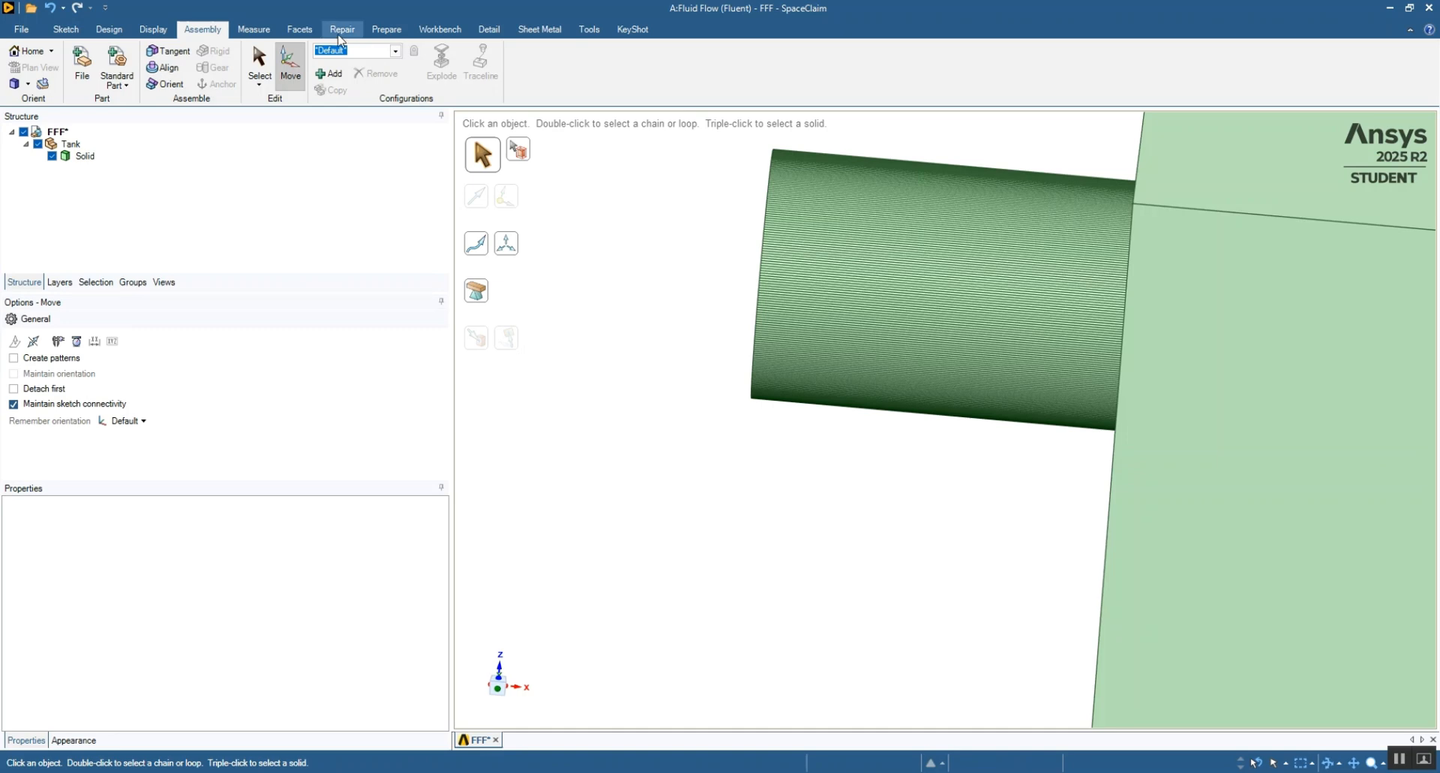
pyautogui.click(339, 32)
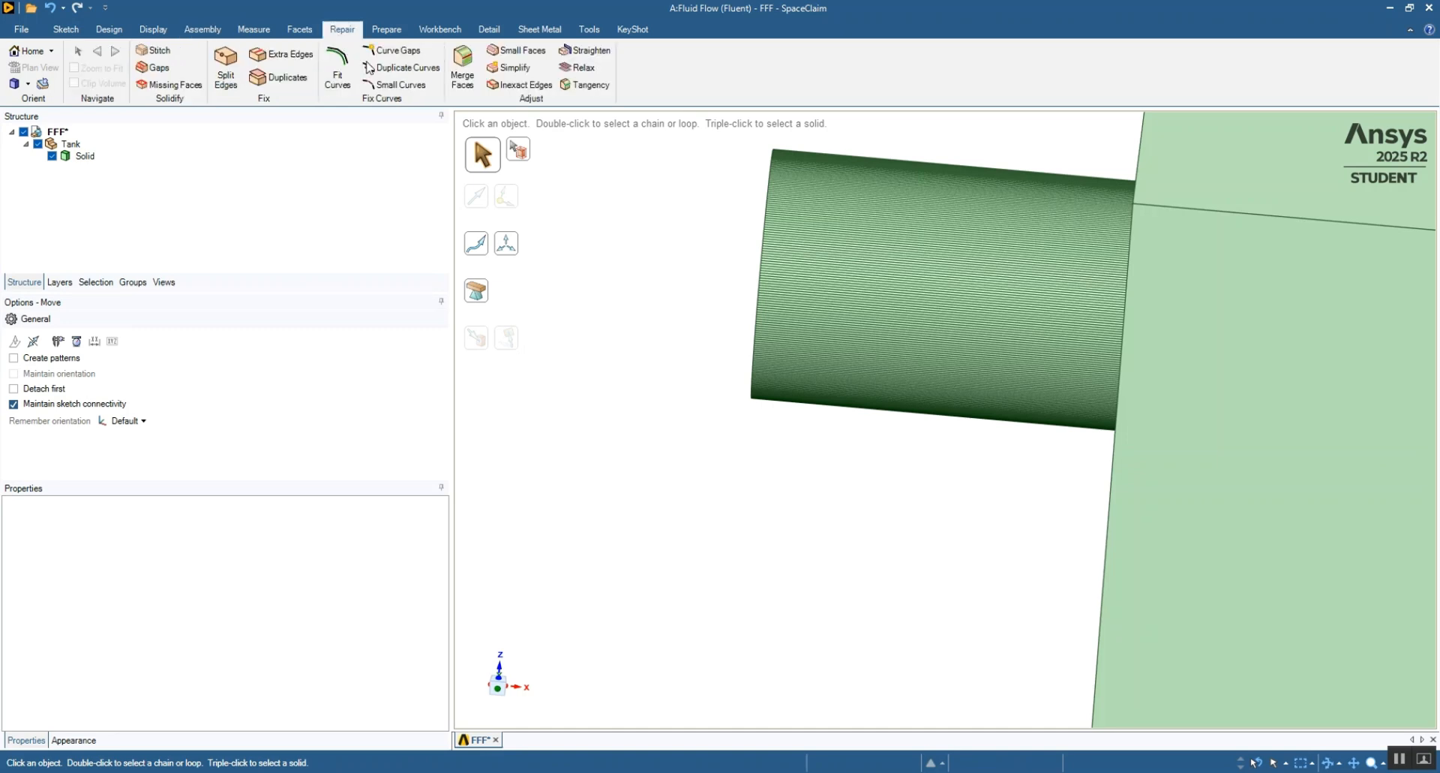
pyautogui.doubleClick(979, 292)
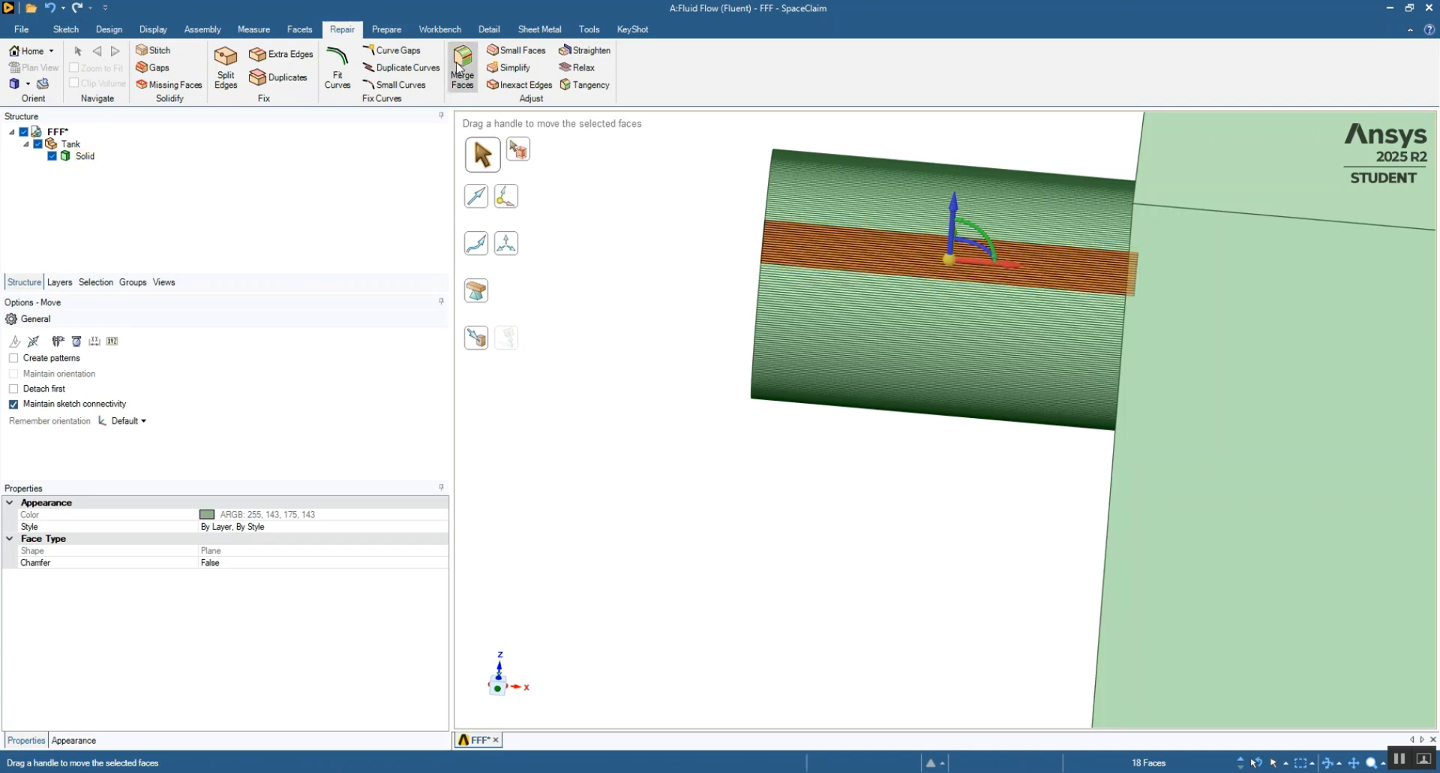
pyautogui.click(460, 69)
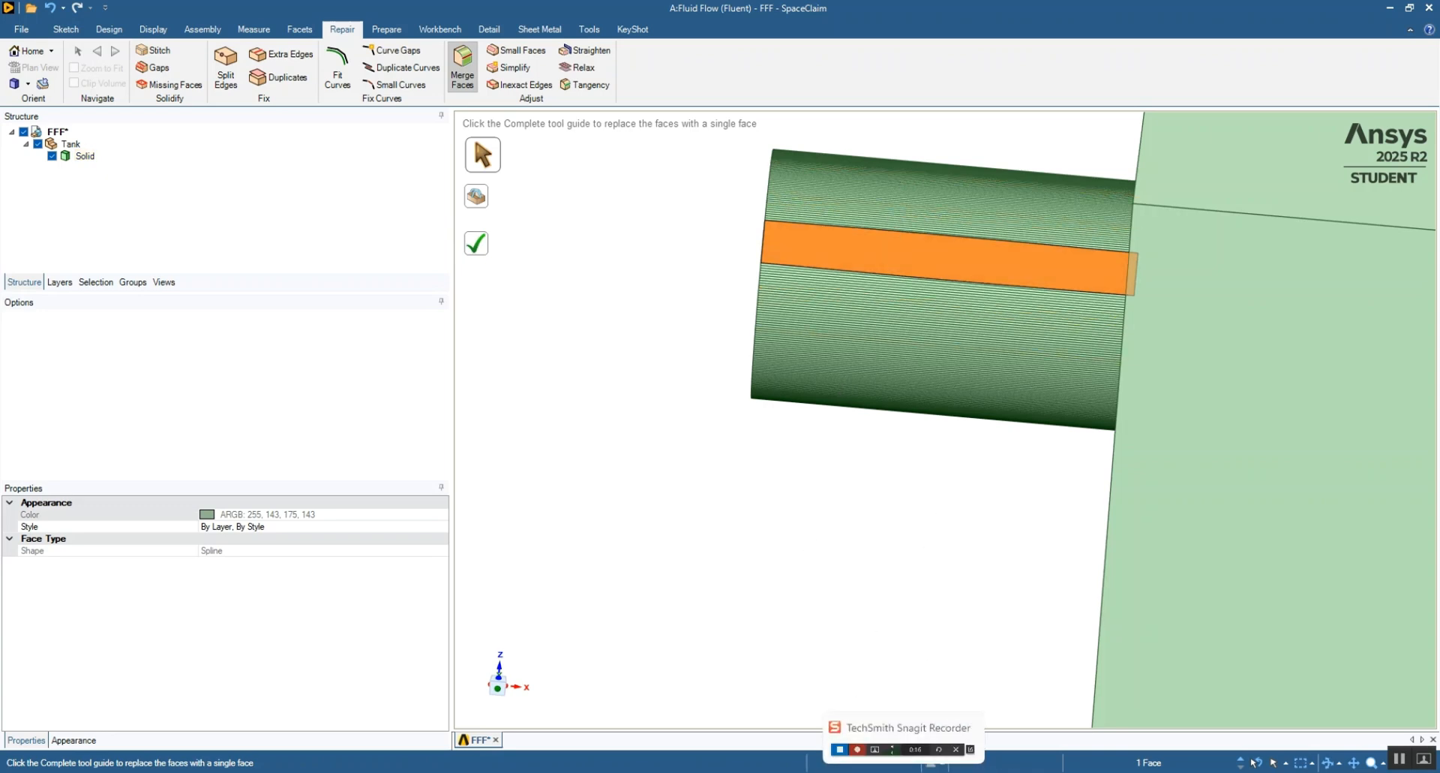
pyautogui.press('h')
pyautogui.click(781, 396)
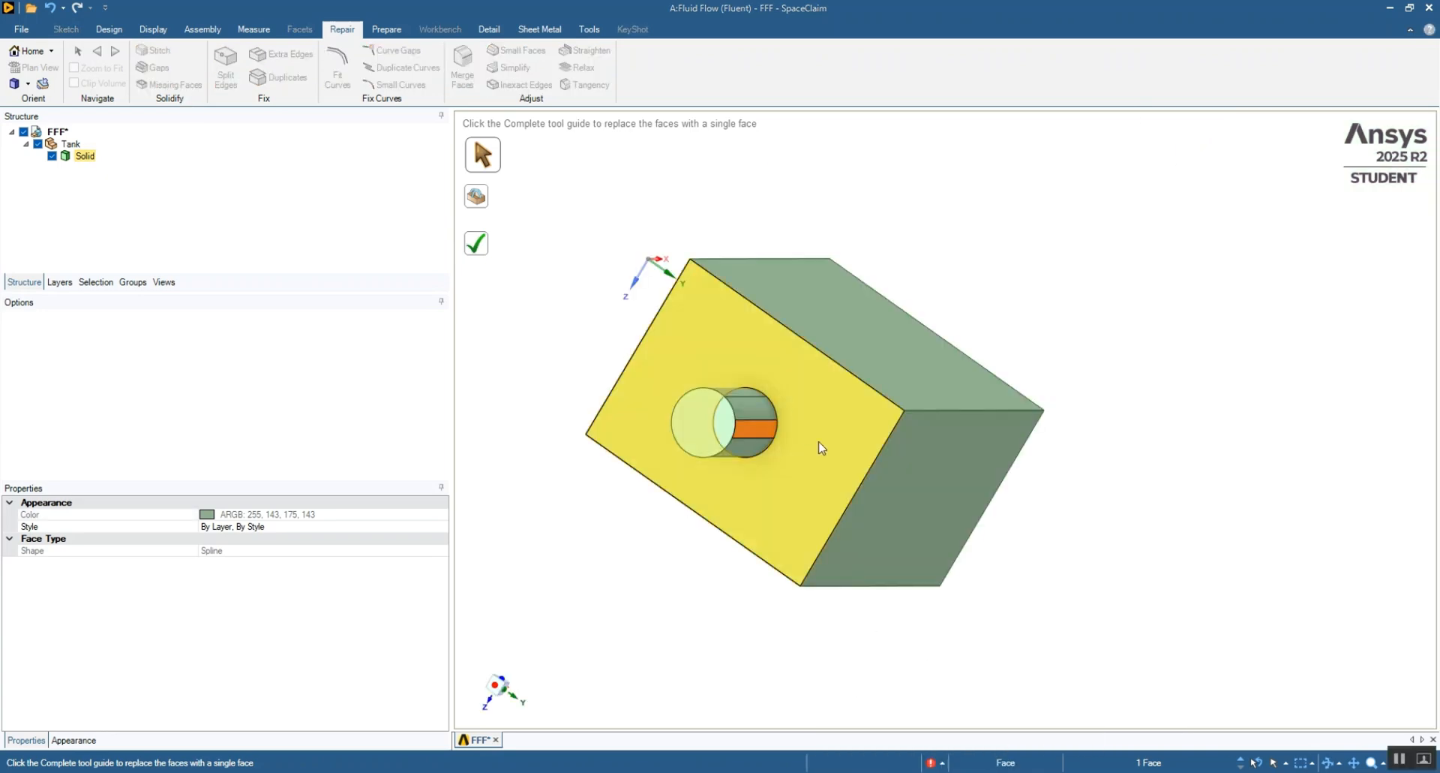
pyautogui.moveTo(670, 456); pyautogui.dragTo(953, 418, button='middle')
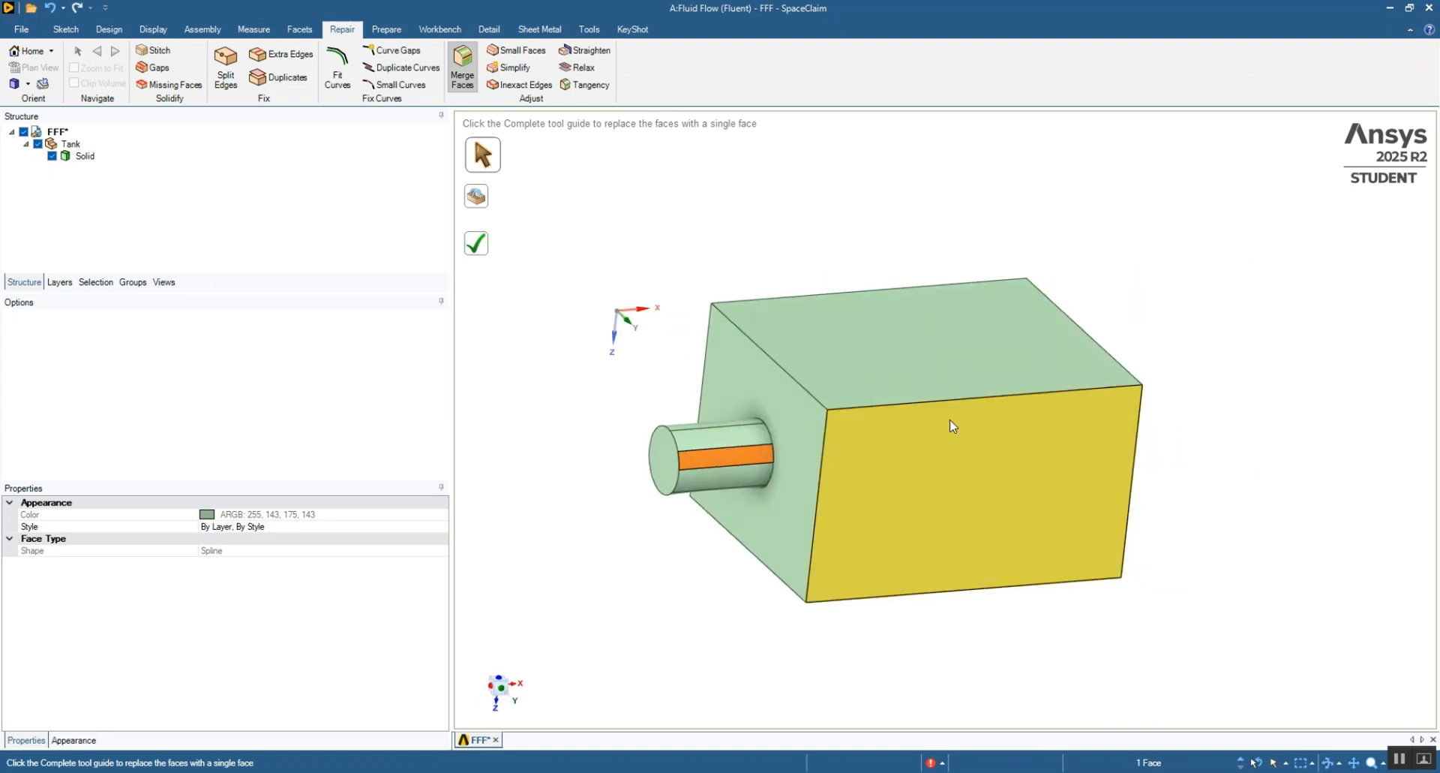
pyautogui.moveTo(705, 437); pyautogui.dragTo(695, 475, button='middle')
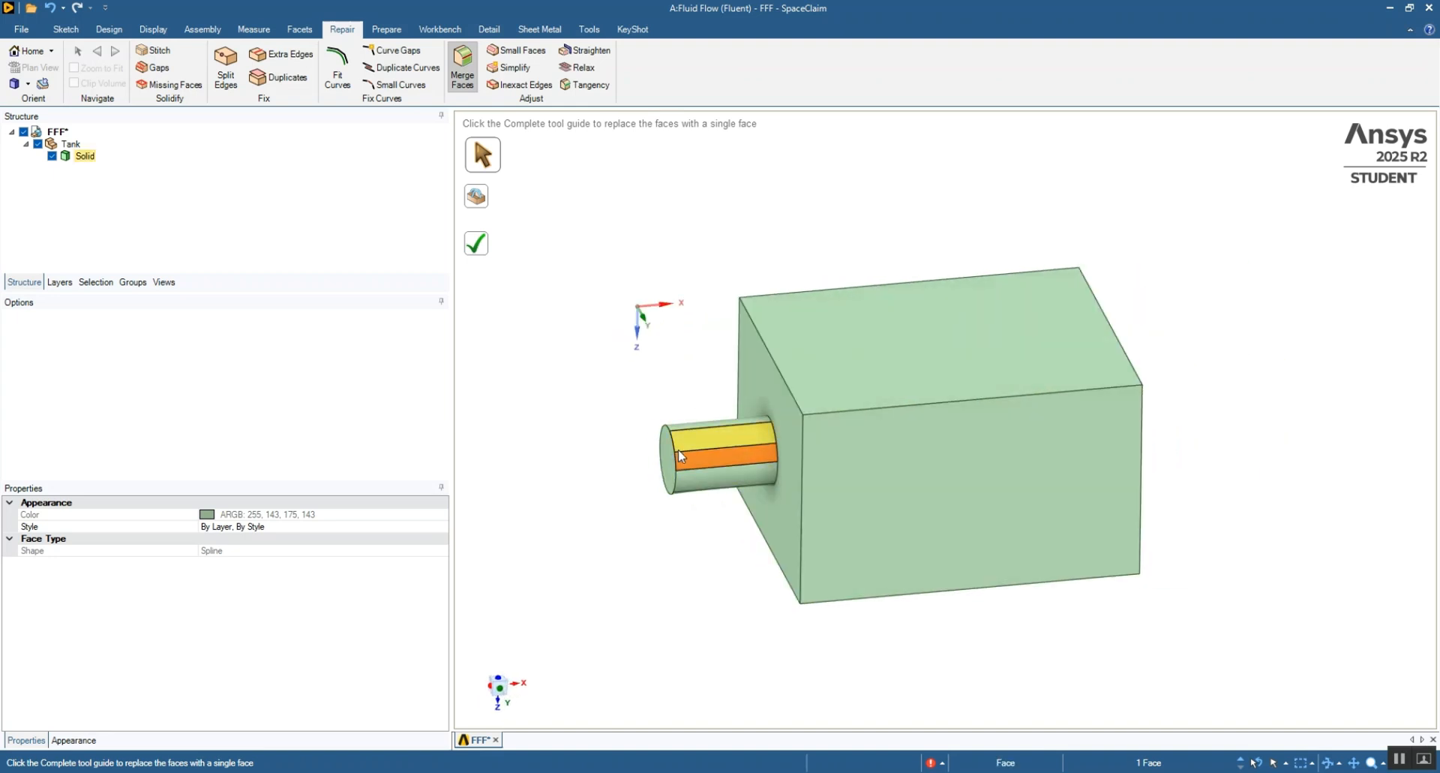
pyautogui.moveTo(700, 534); pyautogui.dragTo(795, 480, button='middle')
# - Close SpaceClaim and open the Fluid Flow system's Mesh component for editing in Ansys Meshing
pyautogui.click(1427, 7)
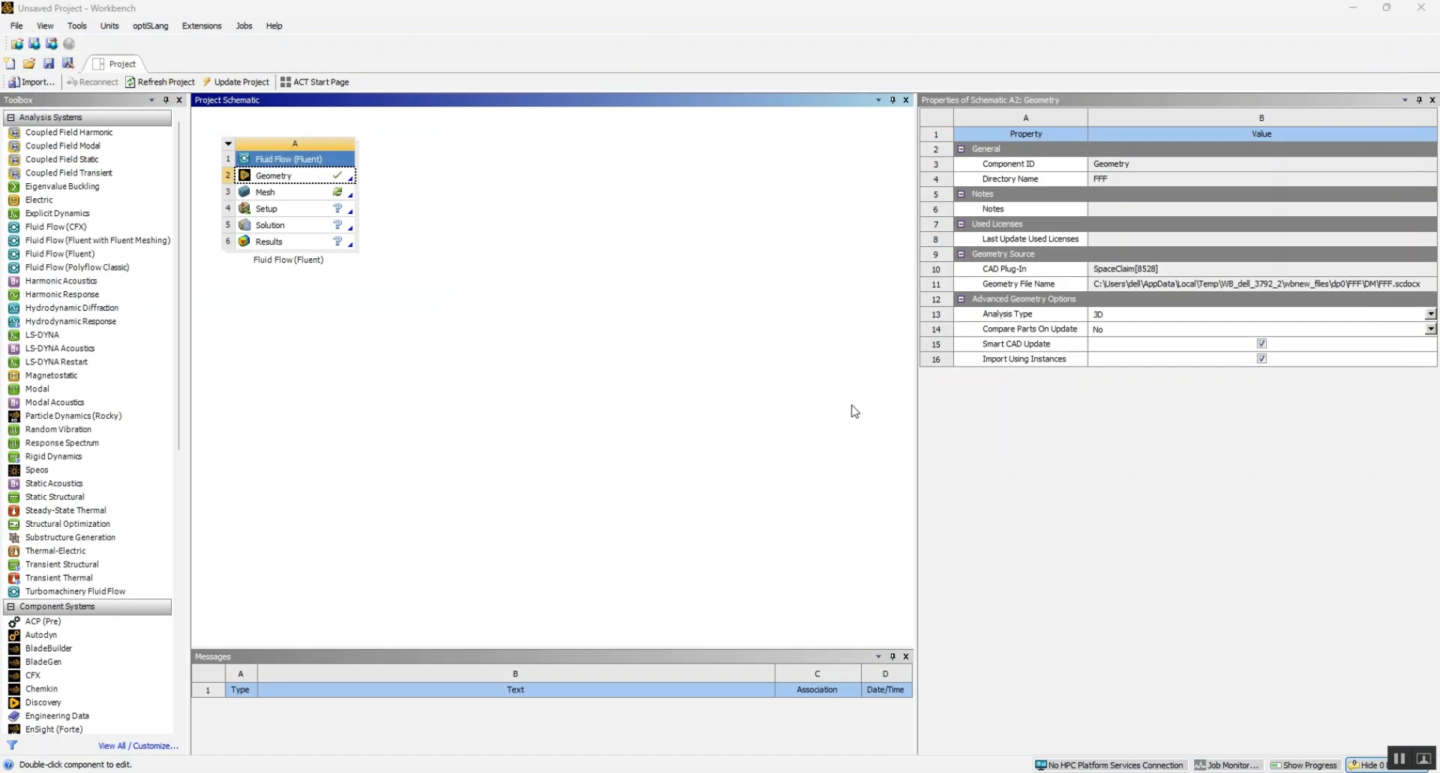
pyautogui.click(307, 193)
pyautogui.rightClick(328, 205)
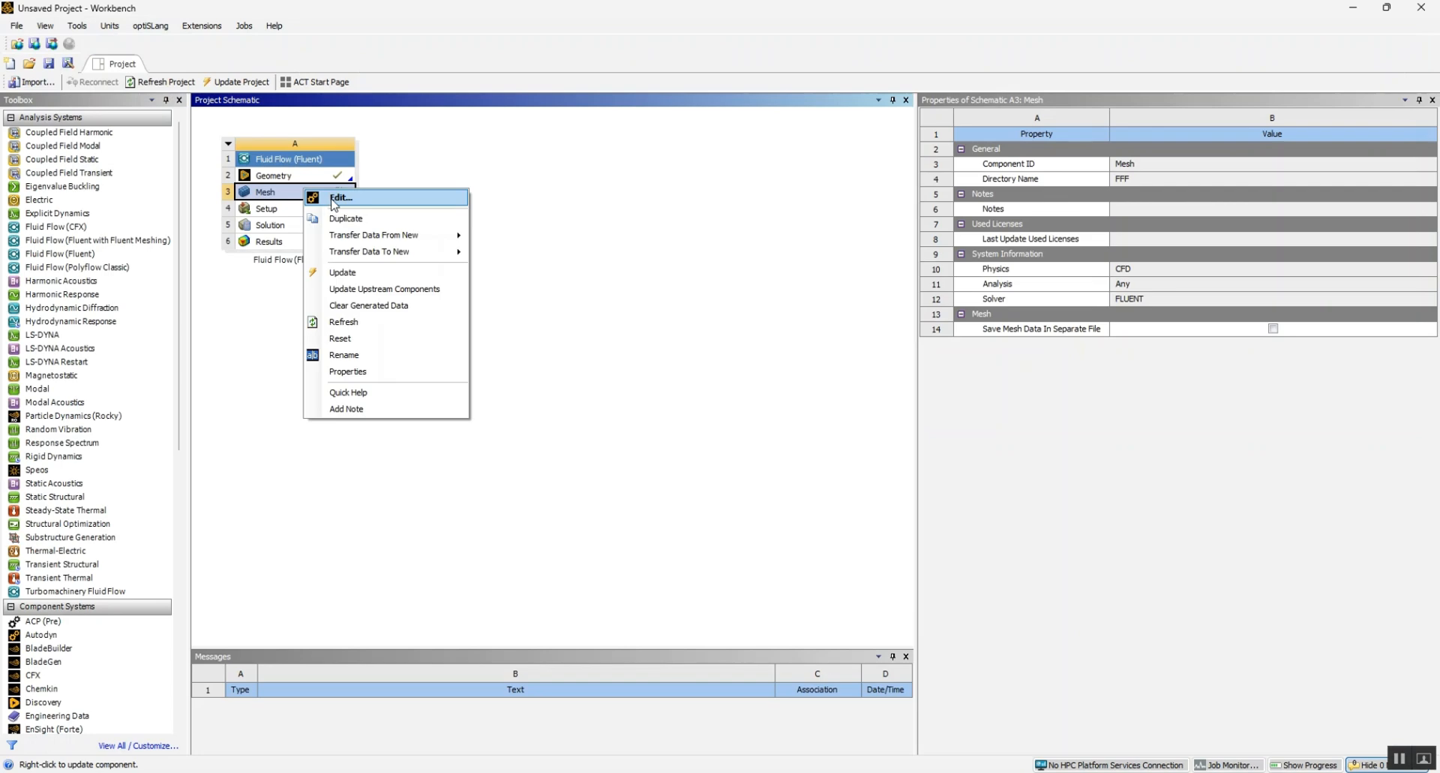
pyautogui.click(335, 196)
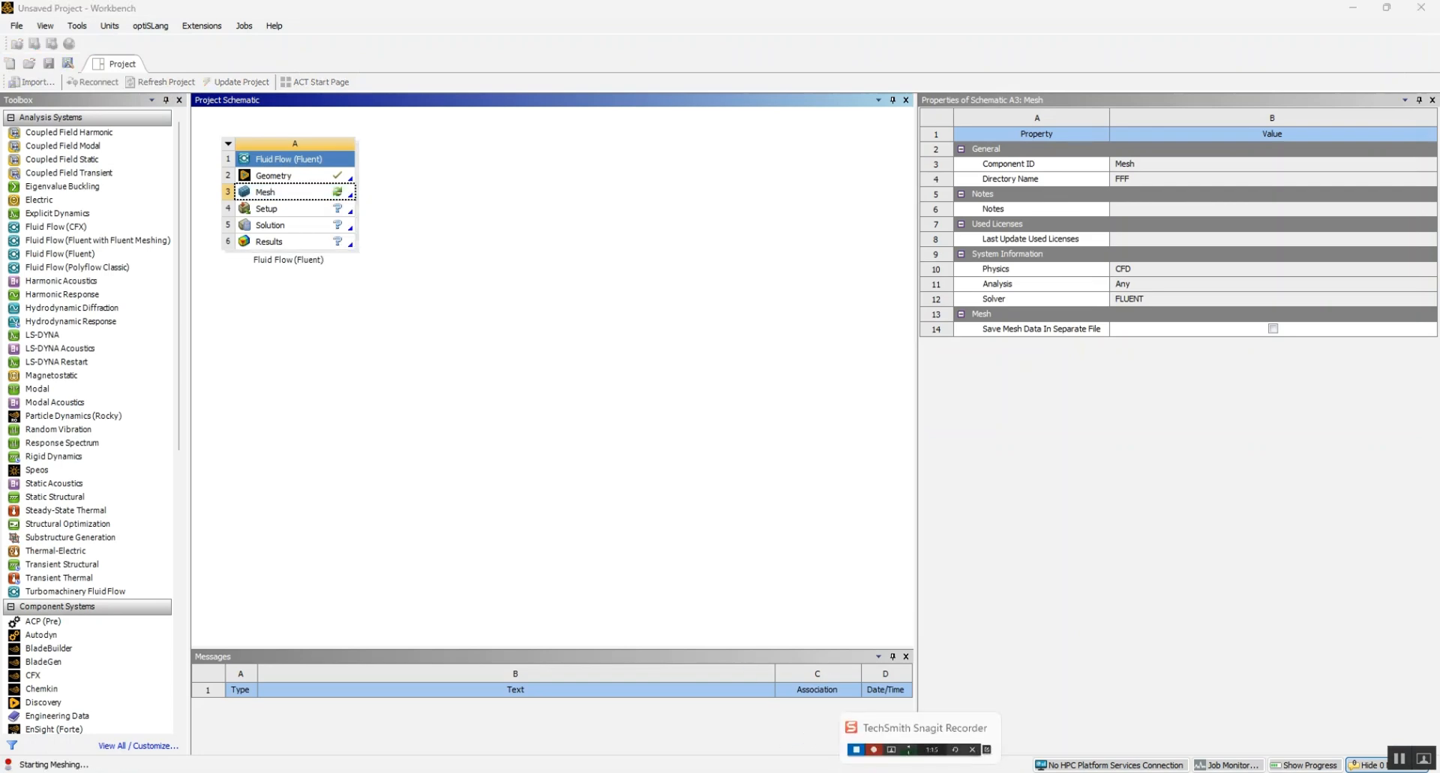
pyautogui.click(1354, 9)
# - Add a sizing control to the mesh and scope it to one large side face of the tank box
pyautogui.moveTo(794, 421); pyautogui.dragTo(700, 492, button='middle')
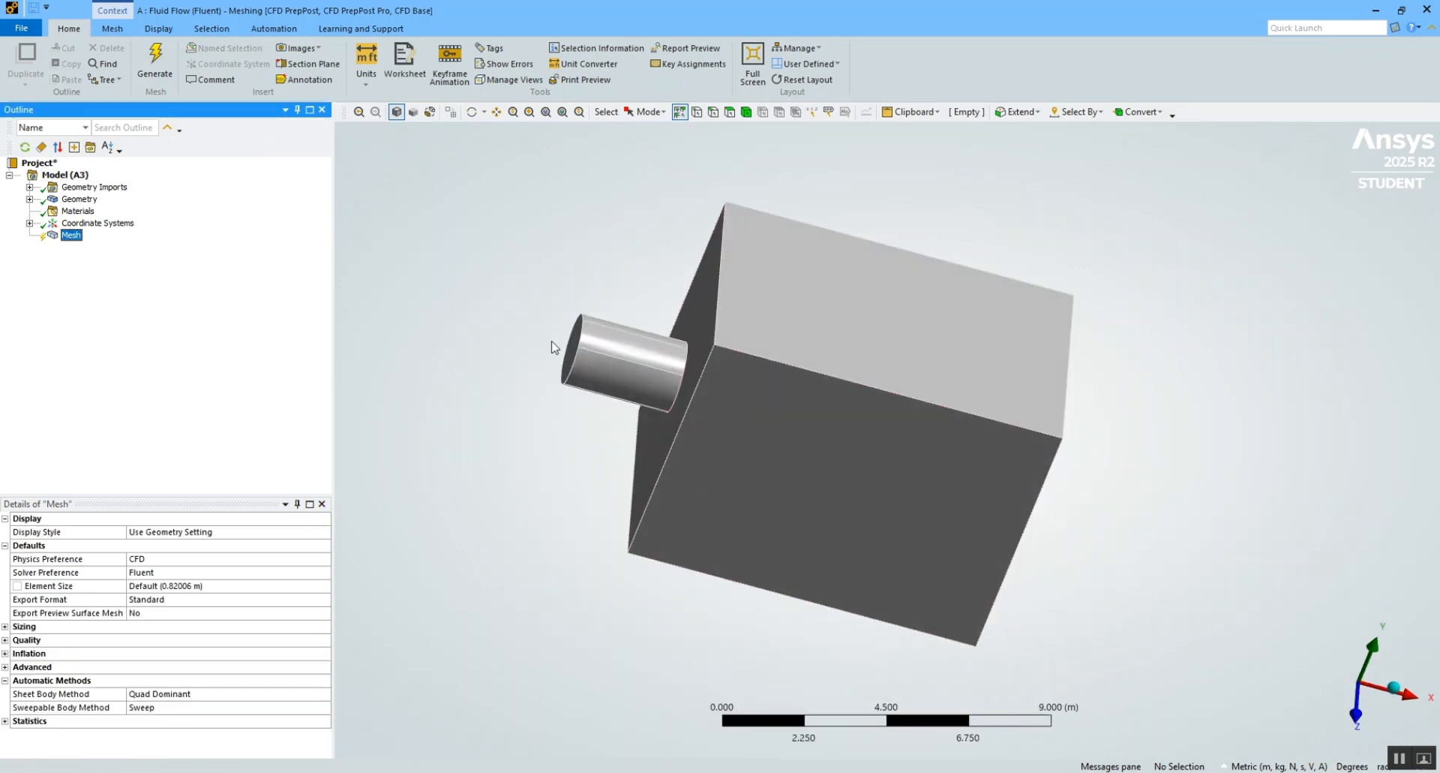
pyautogui.moveTo(607, 385); pyautogui.dragTo(561, 375, button='middle')
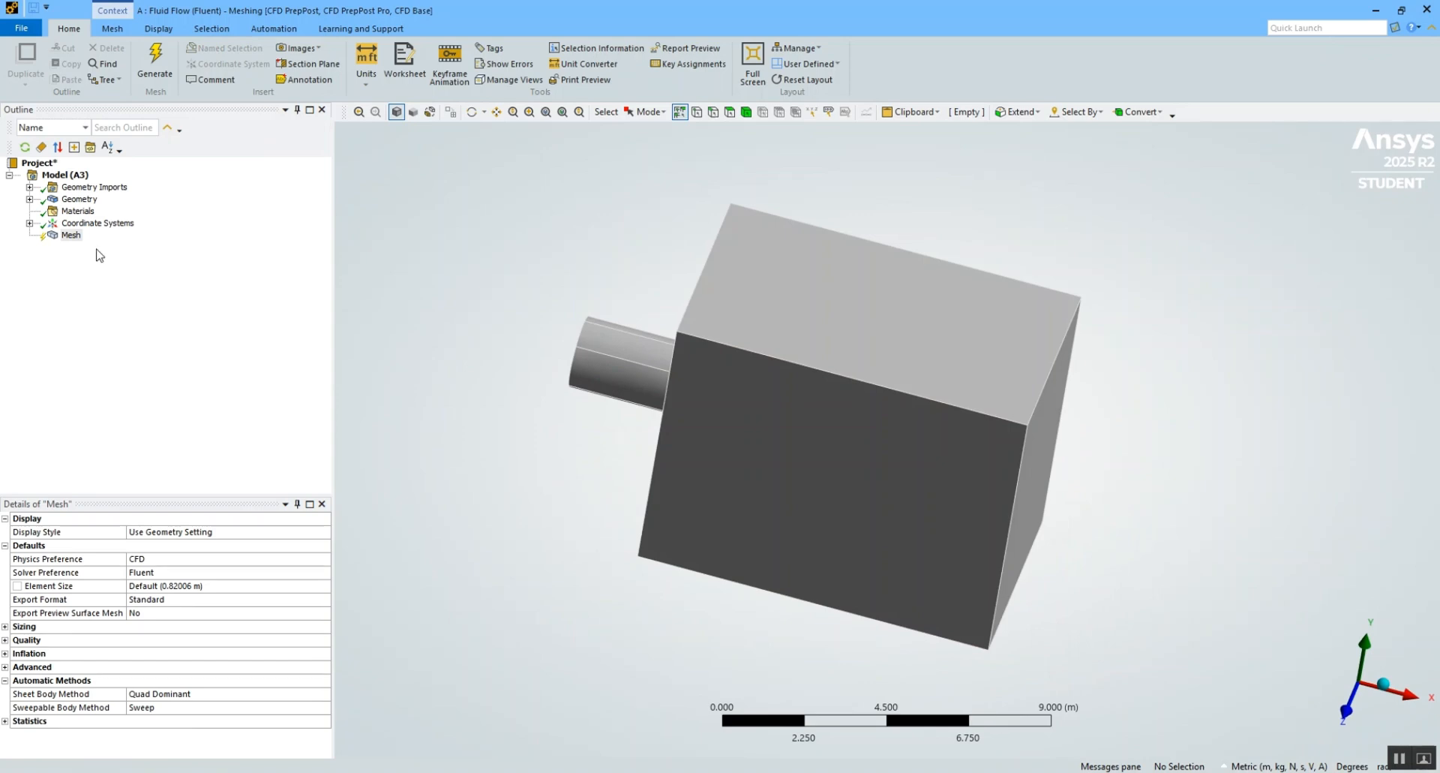
pyautogui.click(72, 235)
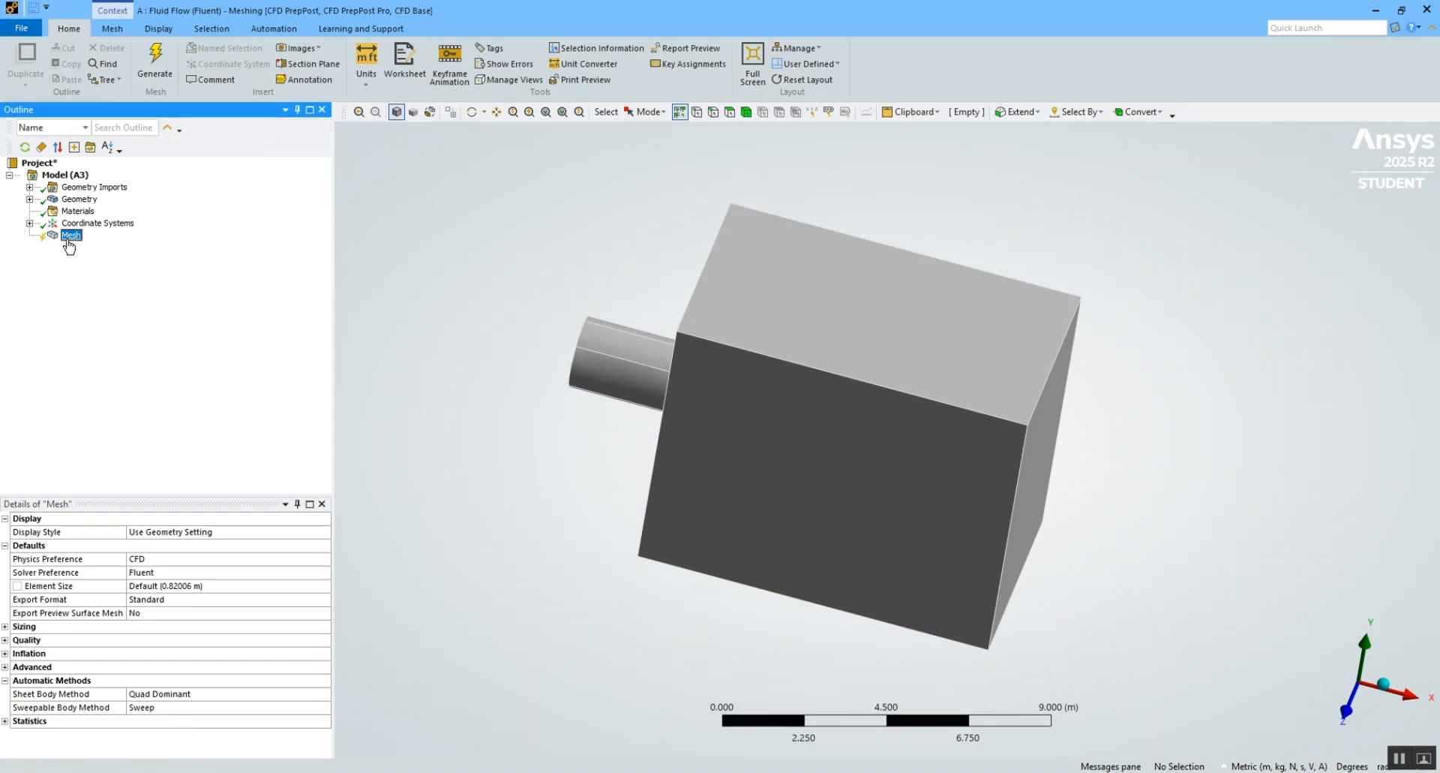
pyautogui.click(158, 28)
pyautogui.click(113, 30)
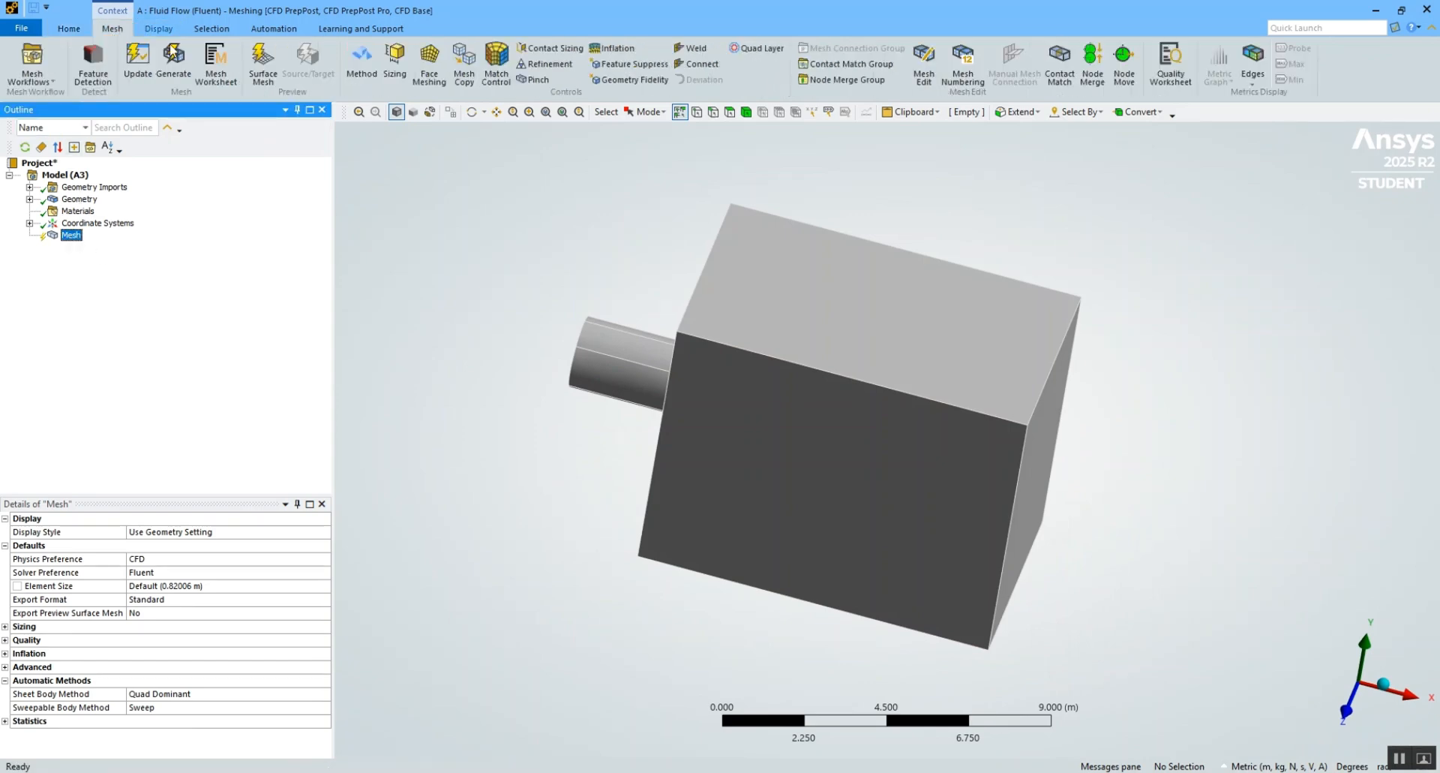
pyautogui.click(328, 60)
pyautogui.click(91, 247)
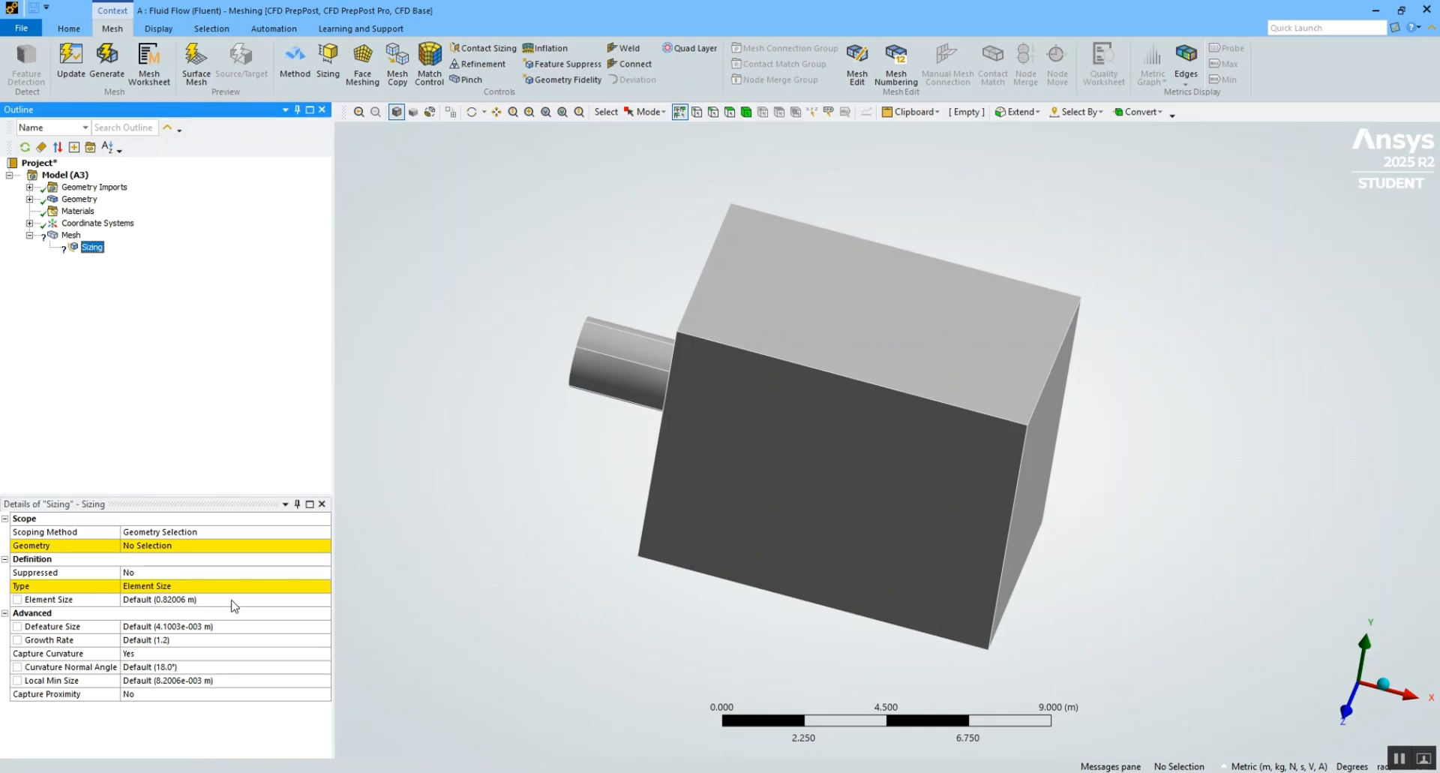
pyautogui.click(180, 545)
pyautogui.click(765, 471)
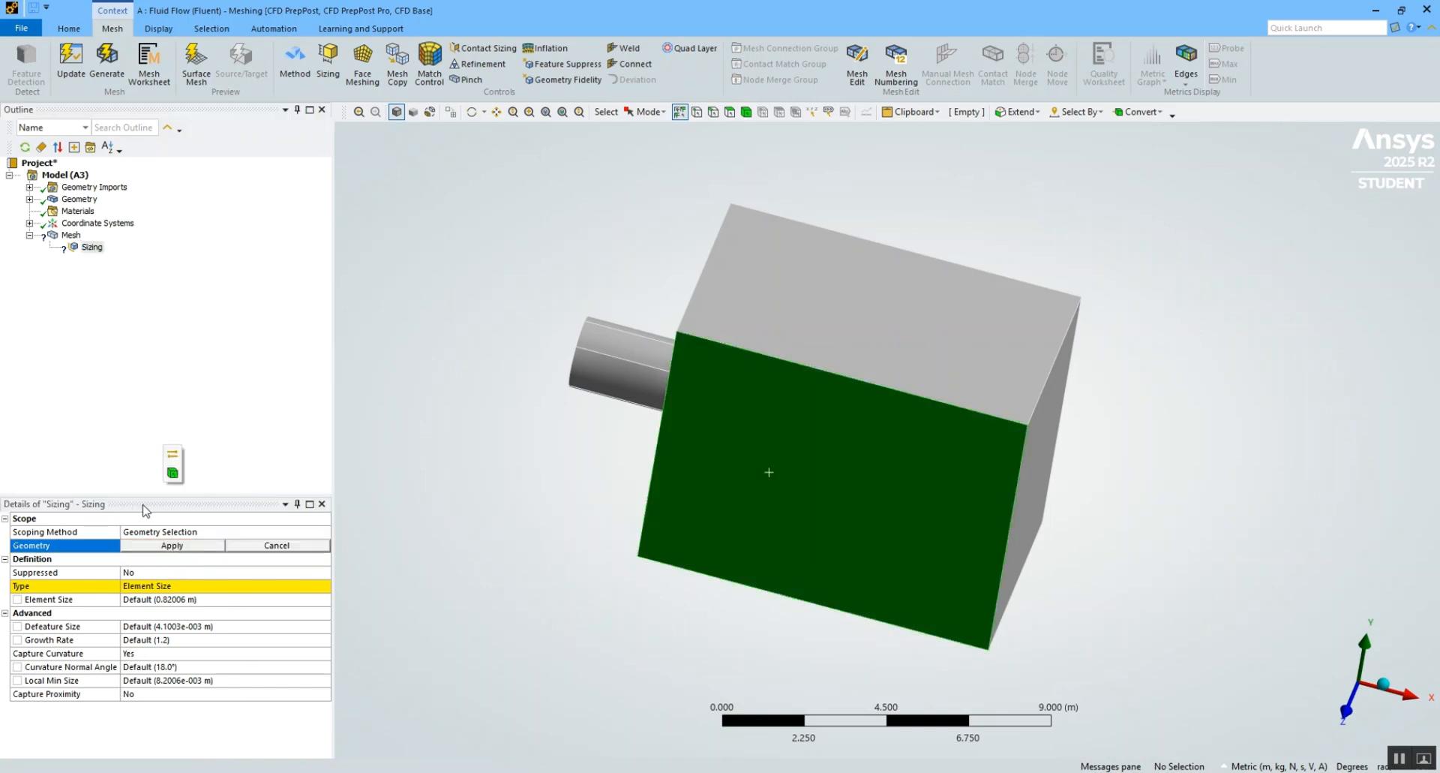
pyautogui.click(179, 547)
# - Create a named selection called inlet from the circular end face of the tank's pipe
pyautogui.moveTo(543, 510); pyautogui.dragTo(585, 518, button='middle')
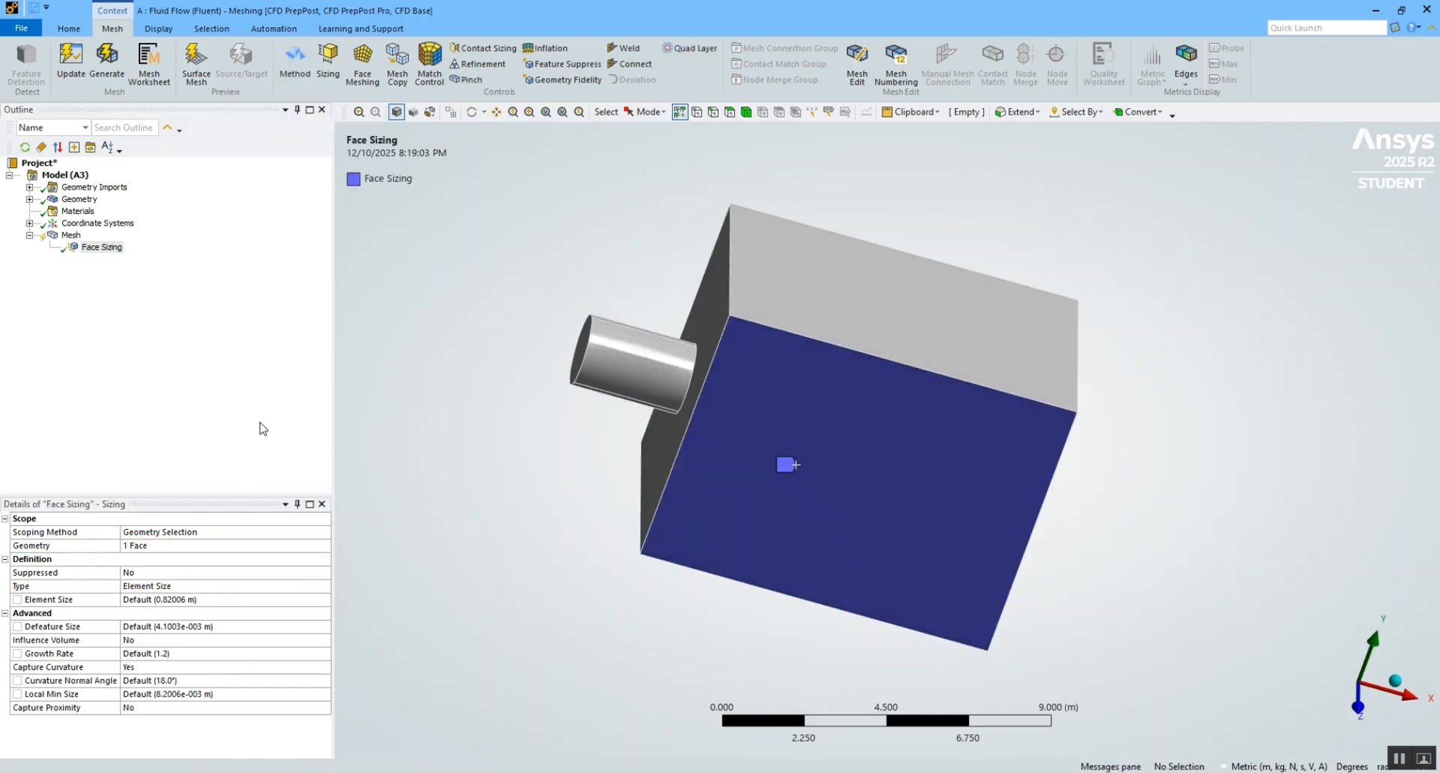
pyautogui.moveTo(608, 454)
pyautogui.mouseDown(button='middle')
pyautogui.moveTo(623, 438)
pyautogui.moveTo(589, 433)
pyautogui.moveTo(698, 450)
pyautogui.moveTo(668, 428)
pyautogui.mouseUp(button='middle')
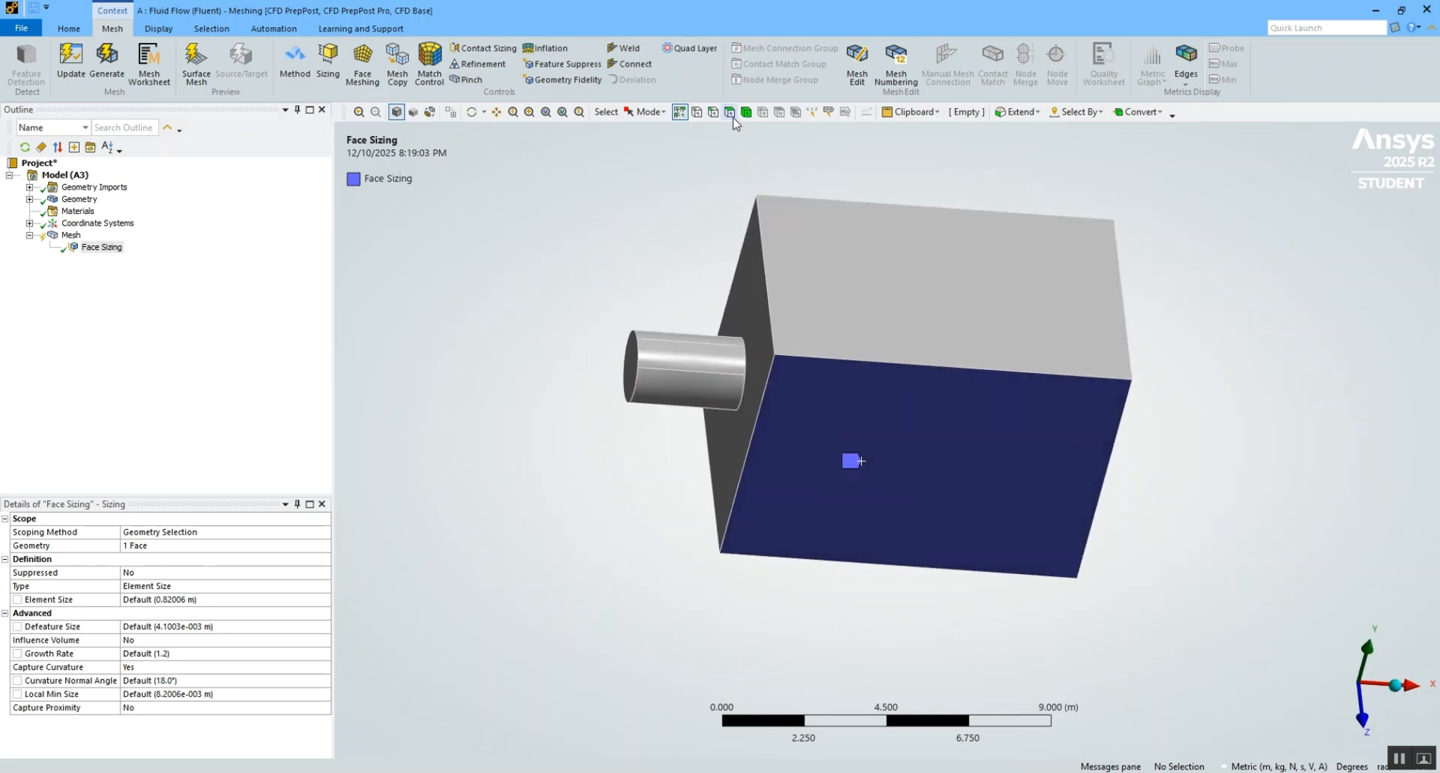
pyautogui.click(630, 366)
pyautogui.rightClick(630, 363)
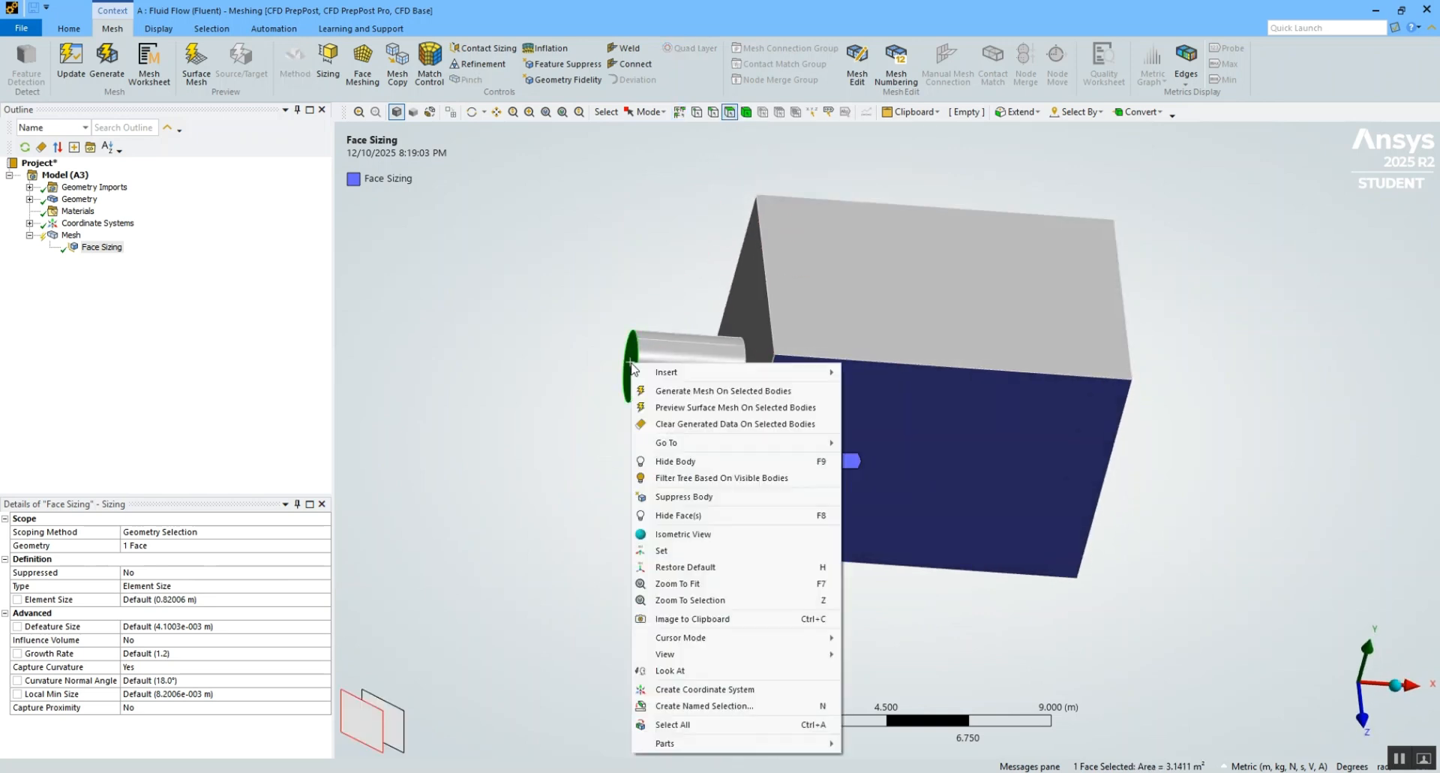
pyautogui.moveTo(568, 533)
pyautogui.mouseDown(button='middle')
pyautogui.moveTo(547, 501)
pyautogui.moveTo(675, 539)
pyautogui.moveTo(629, 411)
pyautogui.mouseUp(button='middle')
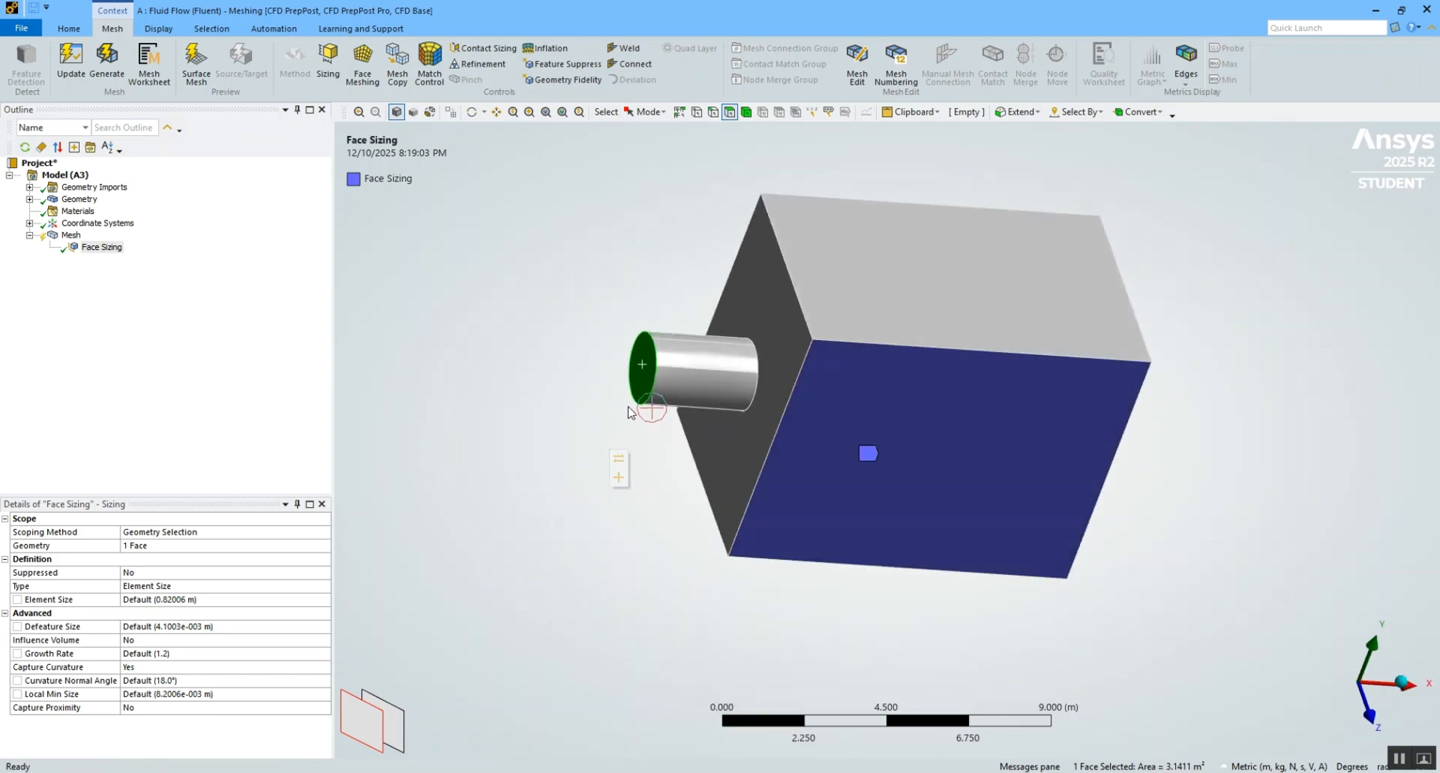
pyautogui.rightClick(640, 383)
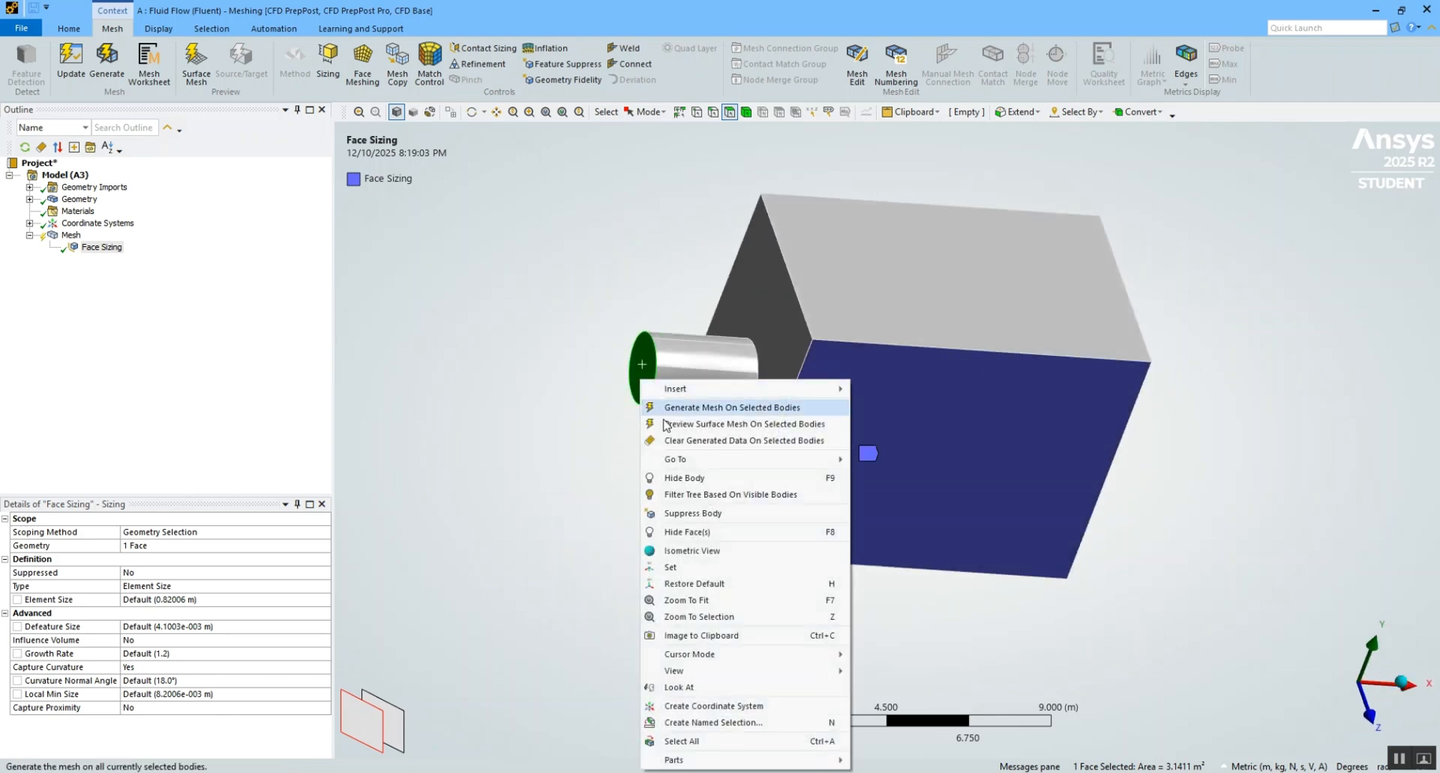
pyautogui.click(737, 722)
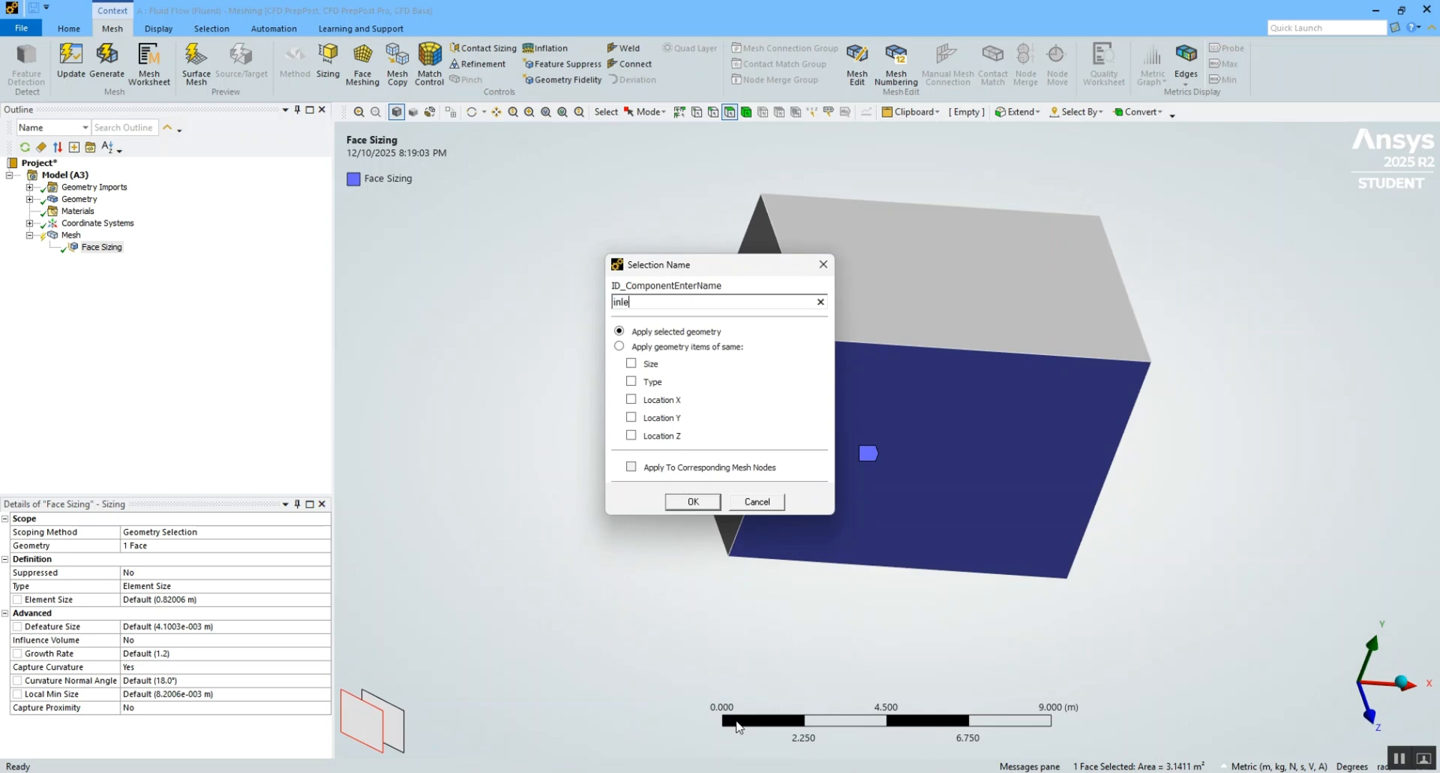
pyautogui.click(693, 501)
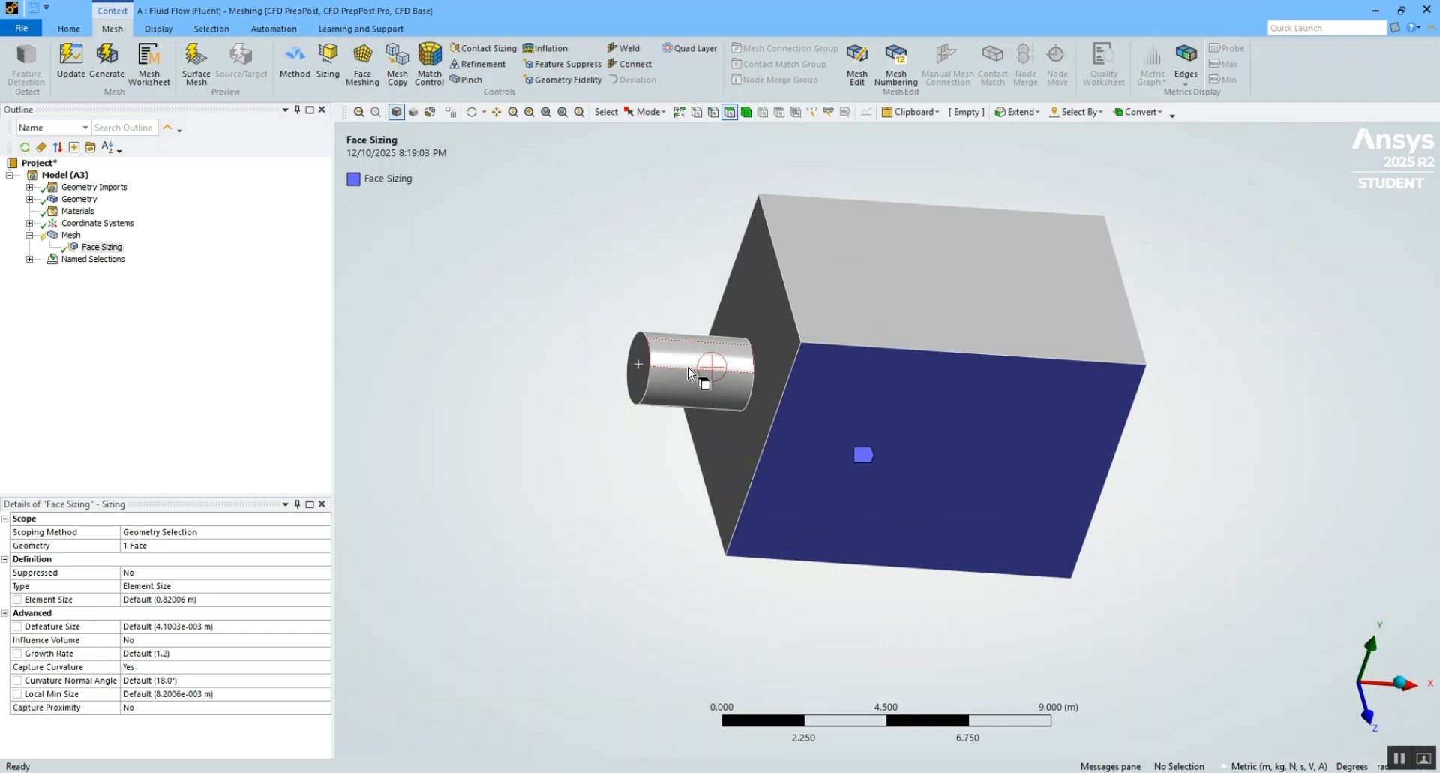
# - Create a named selection called top from the large box face that carries the face sizing
pyautogui.moveTo(733, 476); pyautogui.dragTo(866, 462, button='middle')
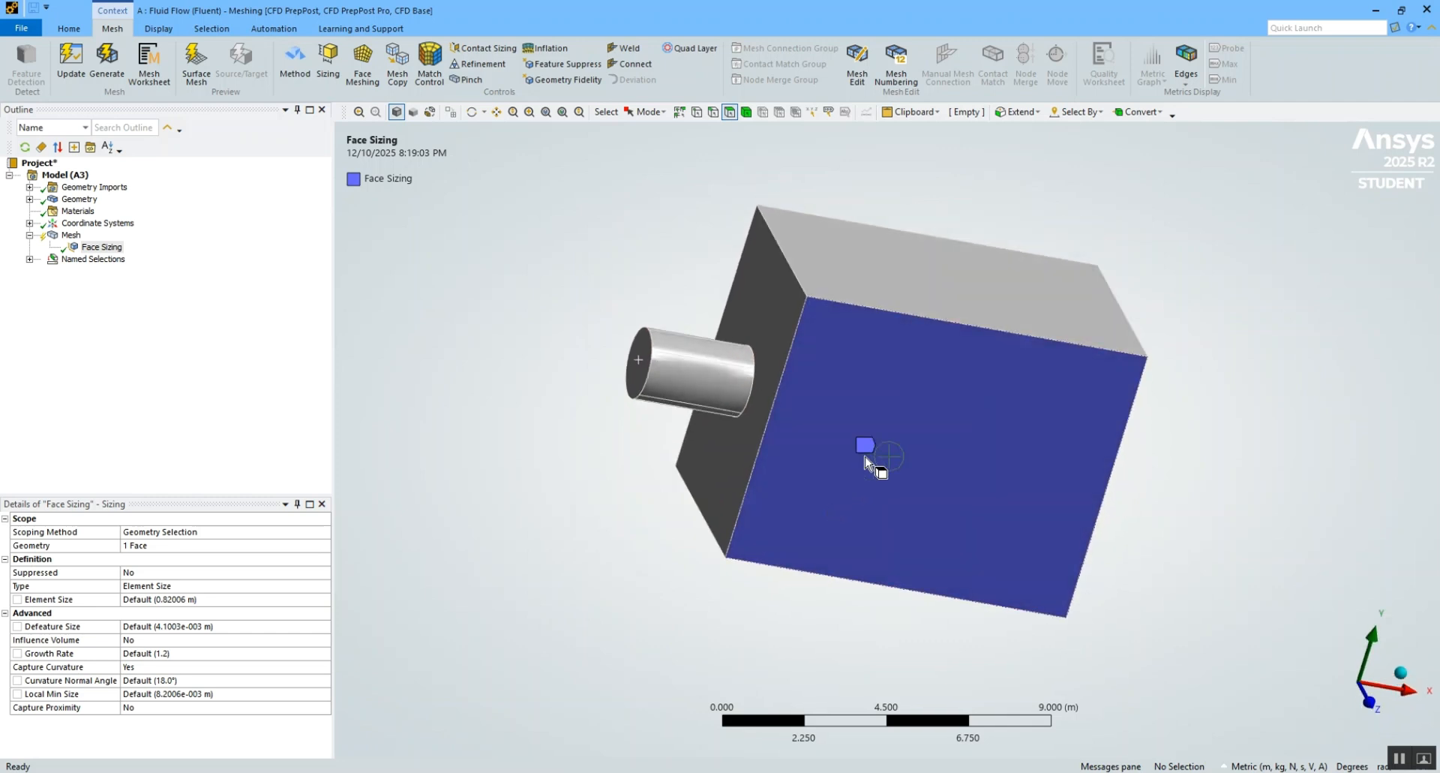
pyautogui.moveTo(746, 473); pyautogui.dragTo(1073, 529, button='middle')
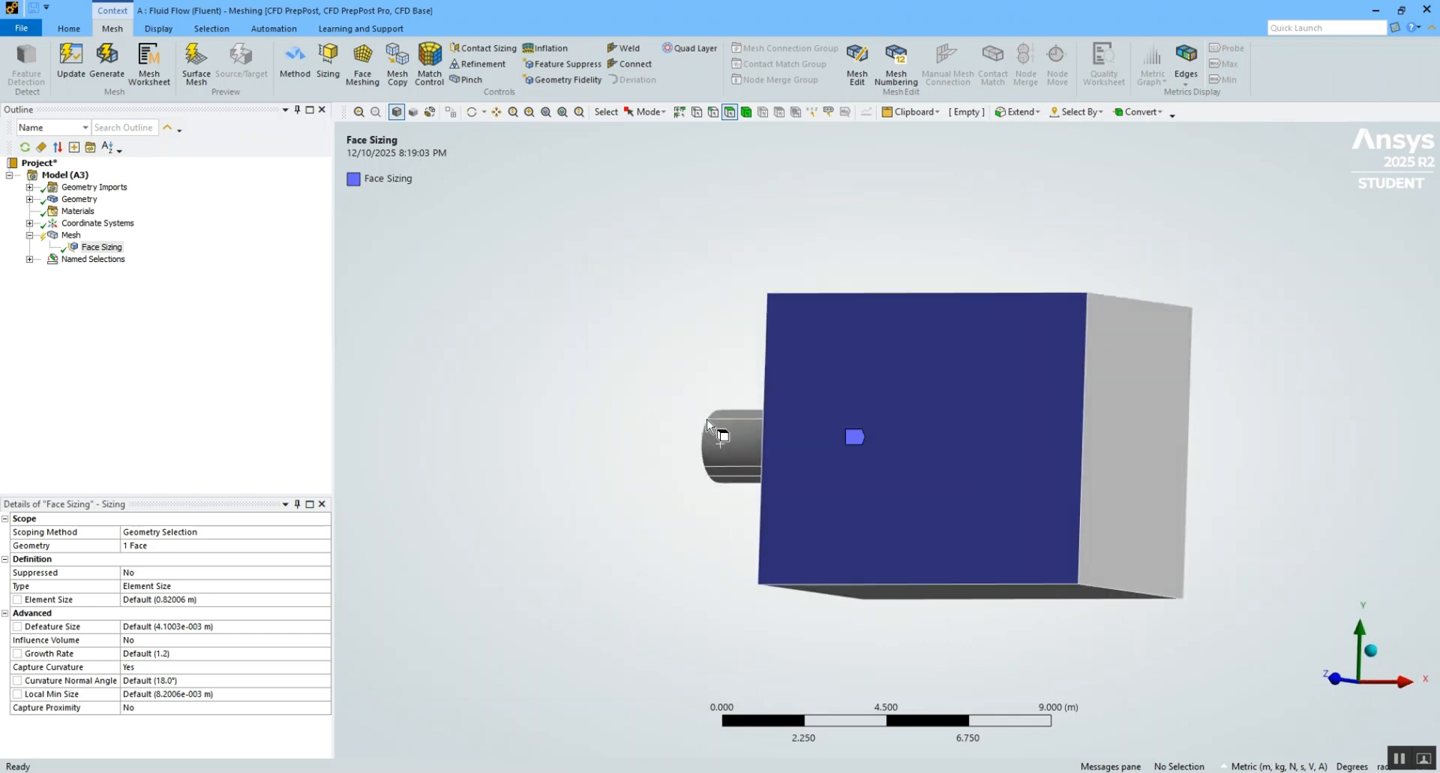
pyautogui.moveTo(1080, 599); pyautogui.dragTo(938, 289, button='middle')
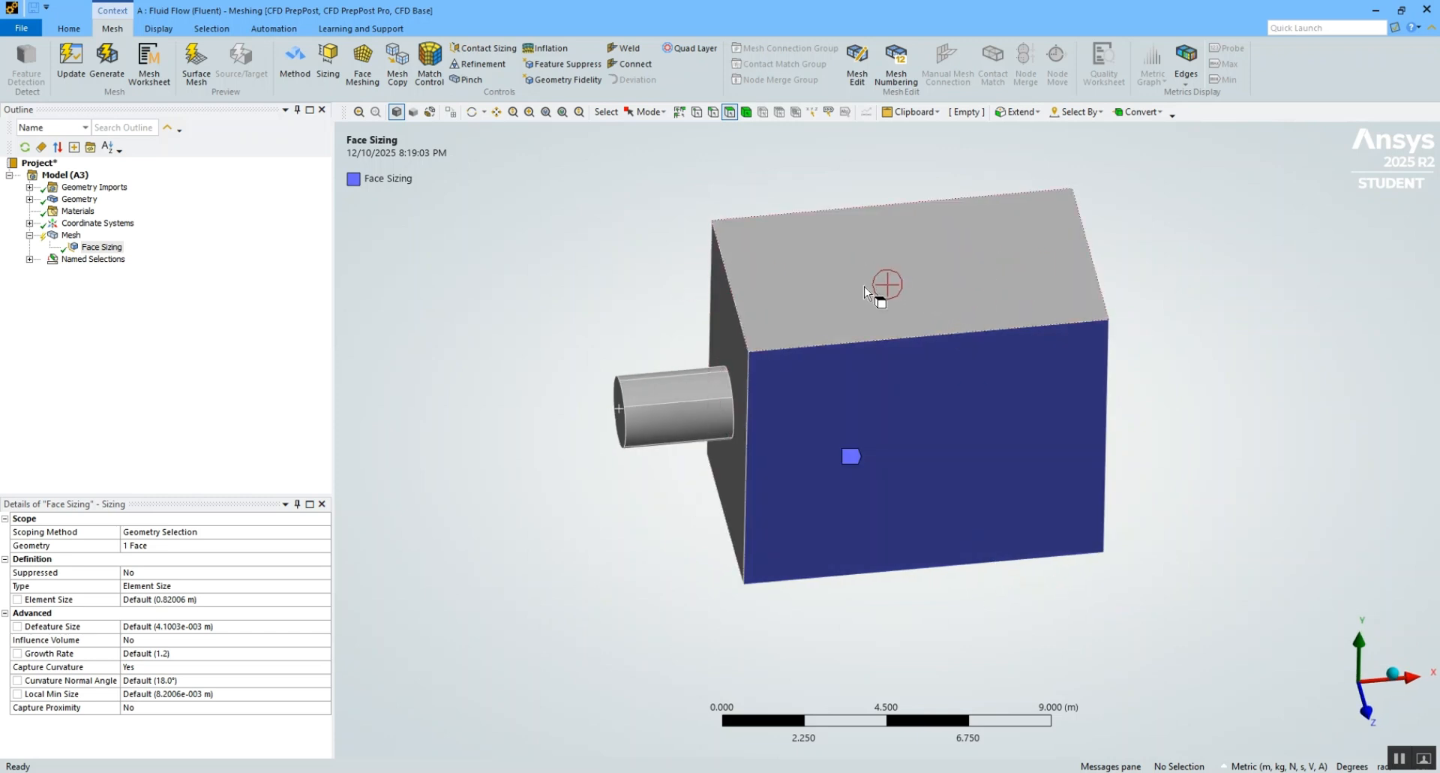
pyautogui.moveTo(922, 335); pyautogui.dragTo(904, 447, button='middle')
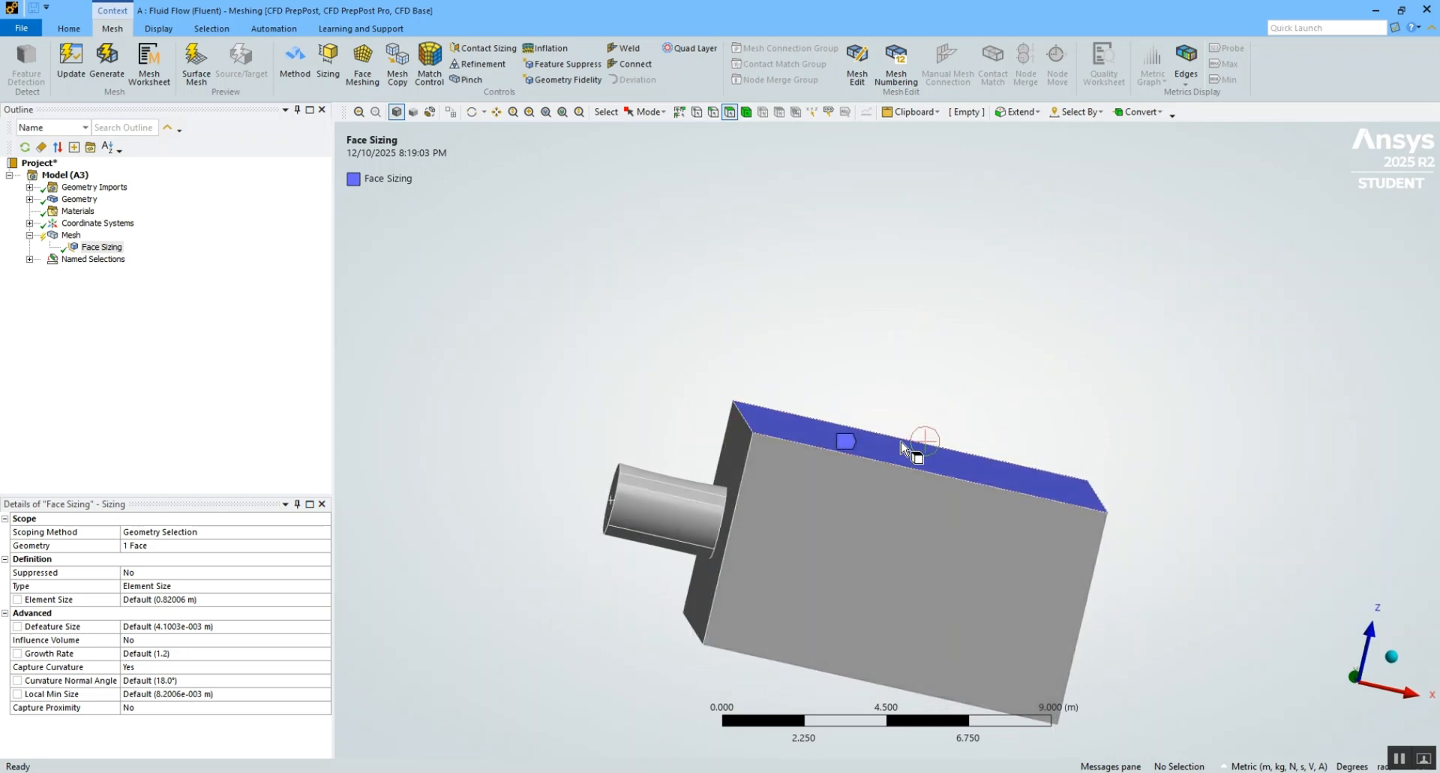
pyautogui.moveTo(762, 517); pyautogui.dragTo(780, 428, button='middle')
pyautogui.rightClick(818, 431)
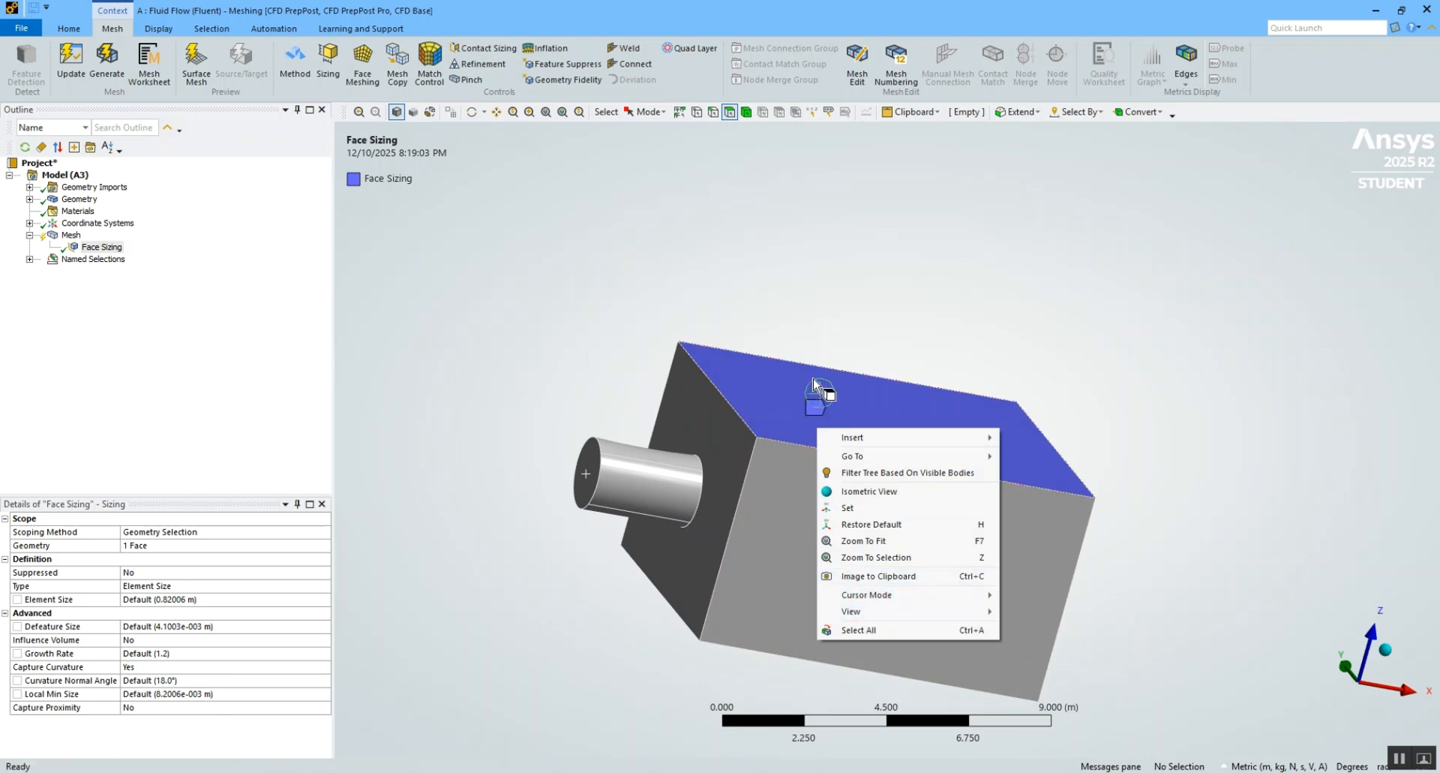
pyautogui.press('Escape')
pyautogui.rightClick(834, 406)
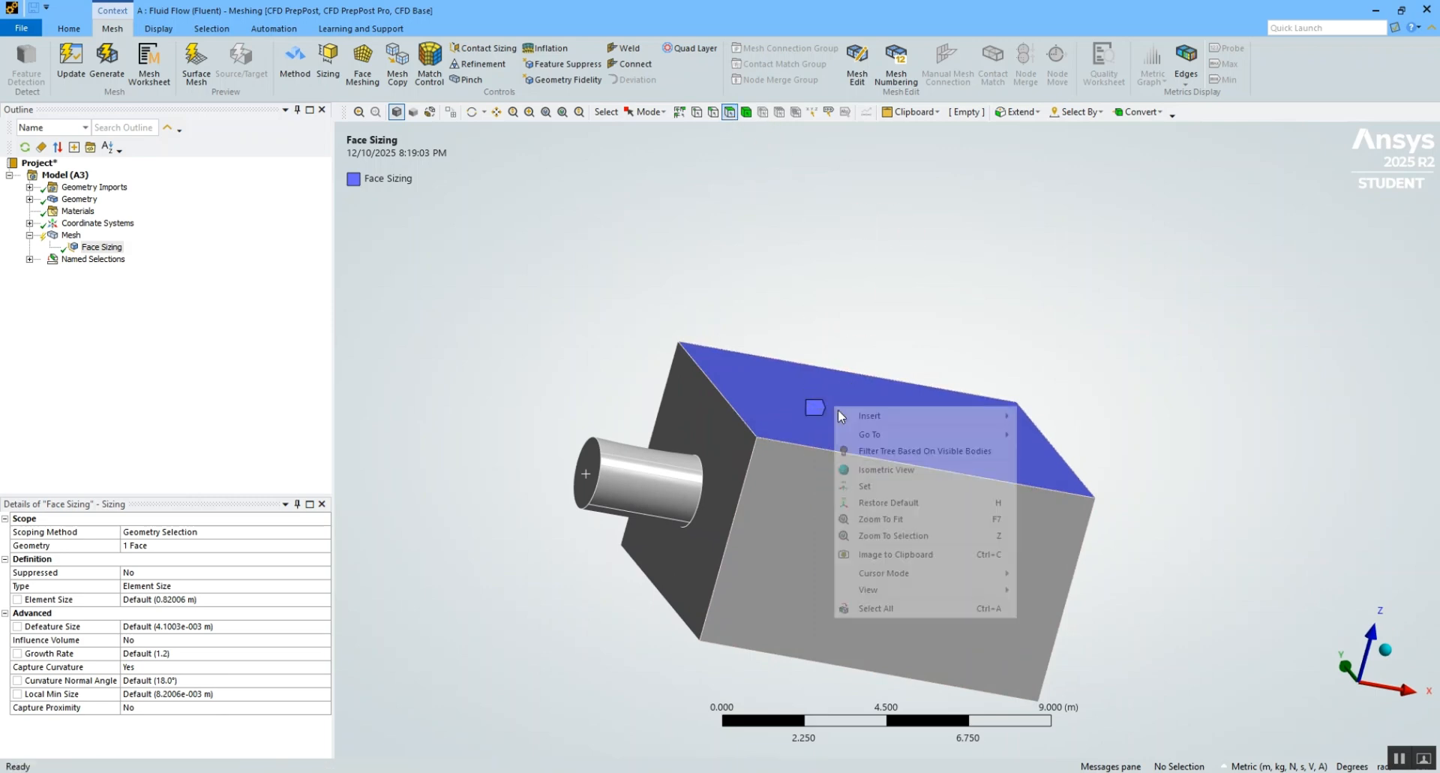
pyautogui.moveTo(900, 587)
pyautogui.moveTo(803, 411); pyautogui.dragTo(759, 422, button='middle')
pyautogui.click(865, 428)
pyautogui.rightClick(959, 453)
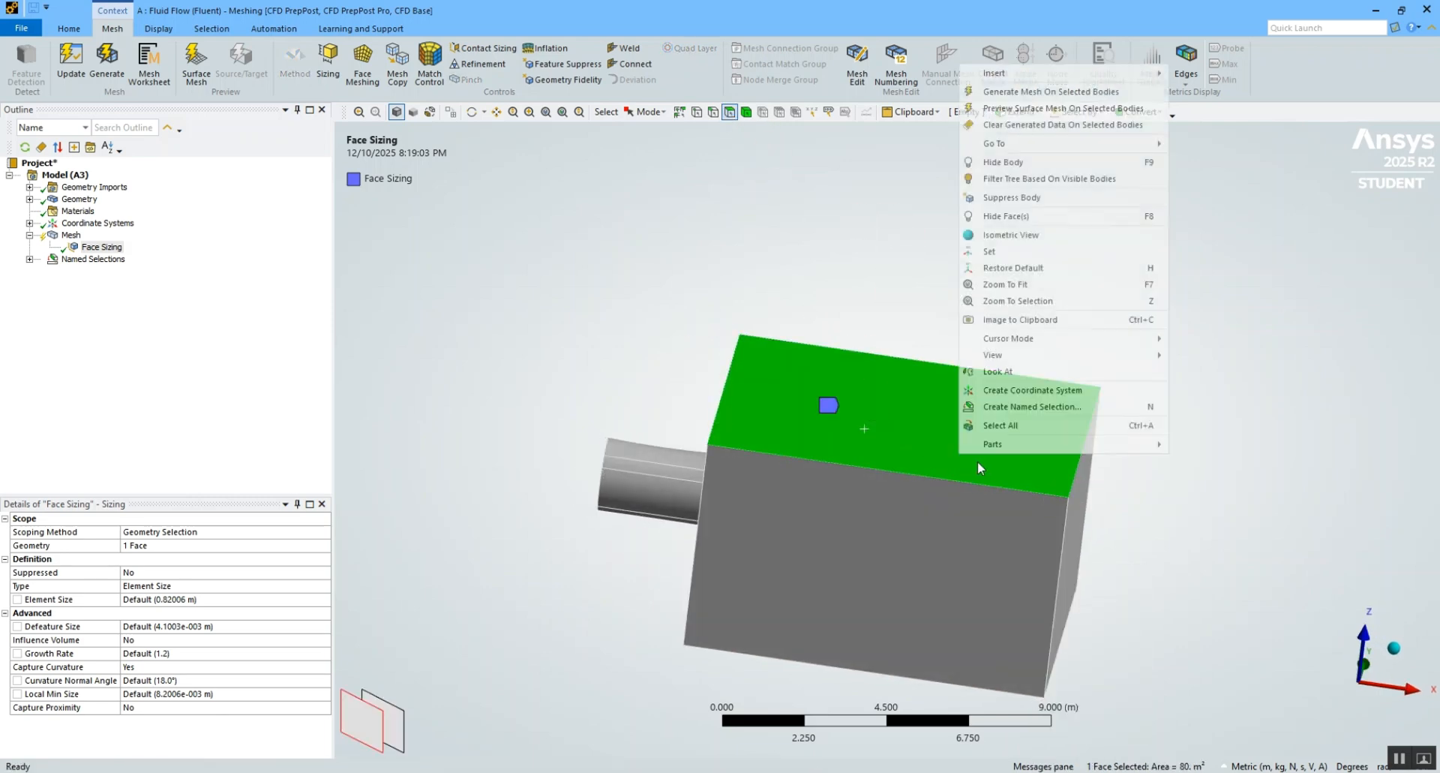
pyautogui.click(1023, 407)
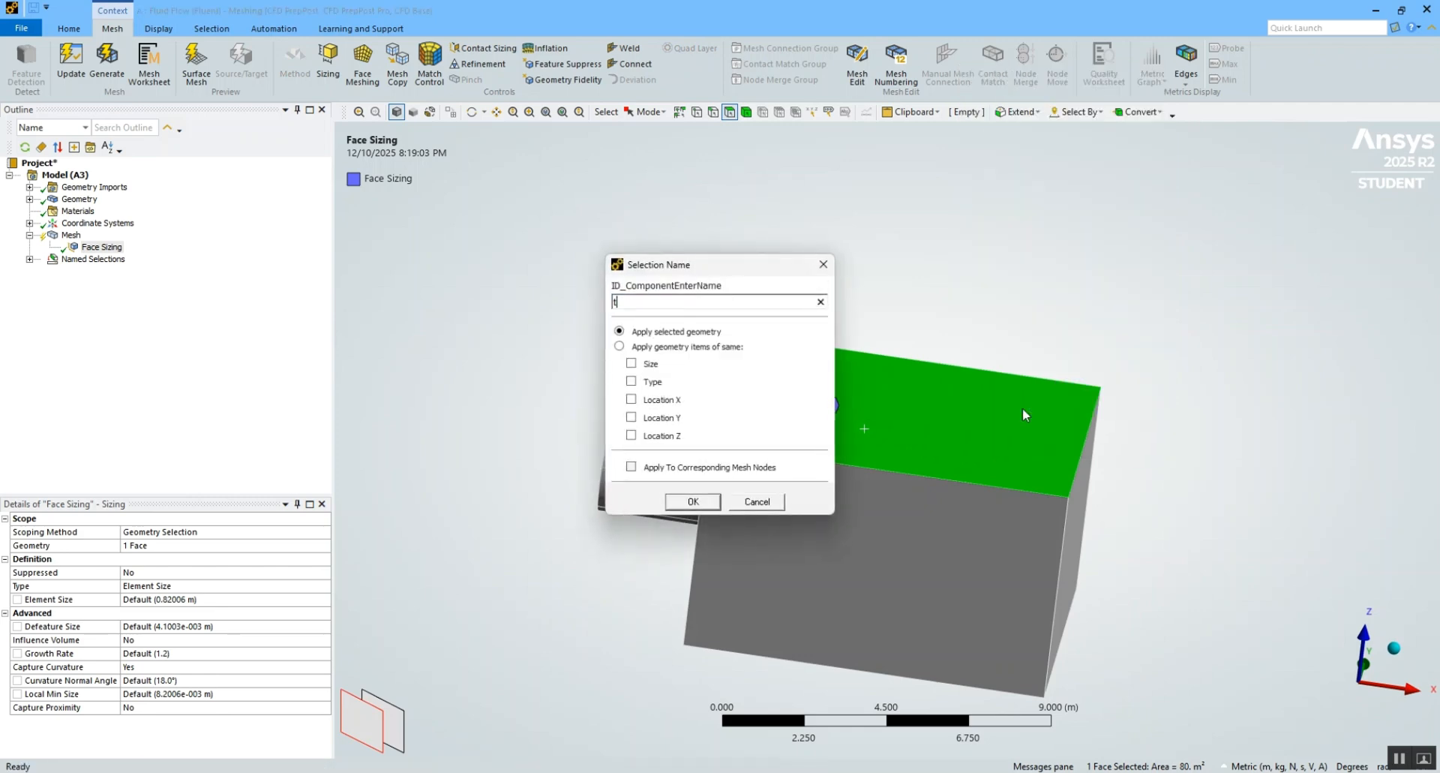
pyautogui.write('top')
pyautogui.click(705, 503)
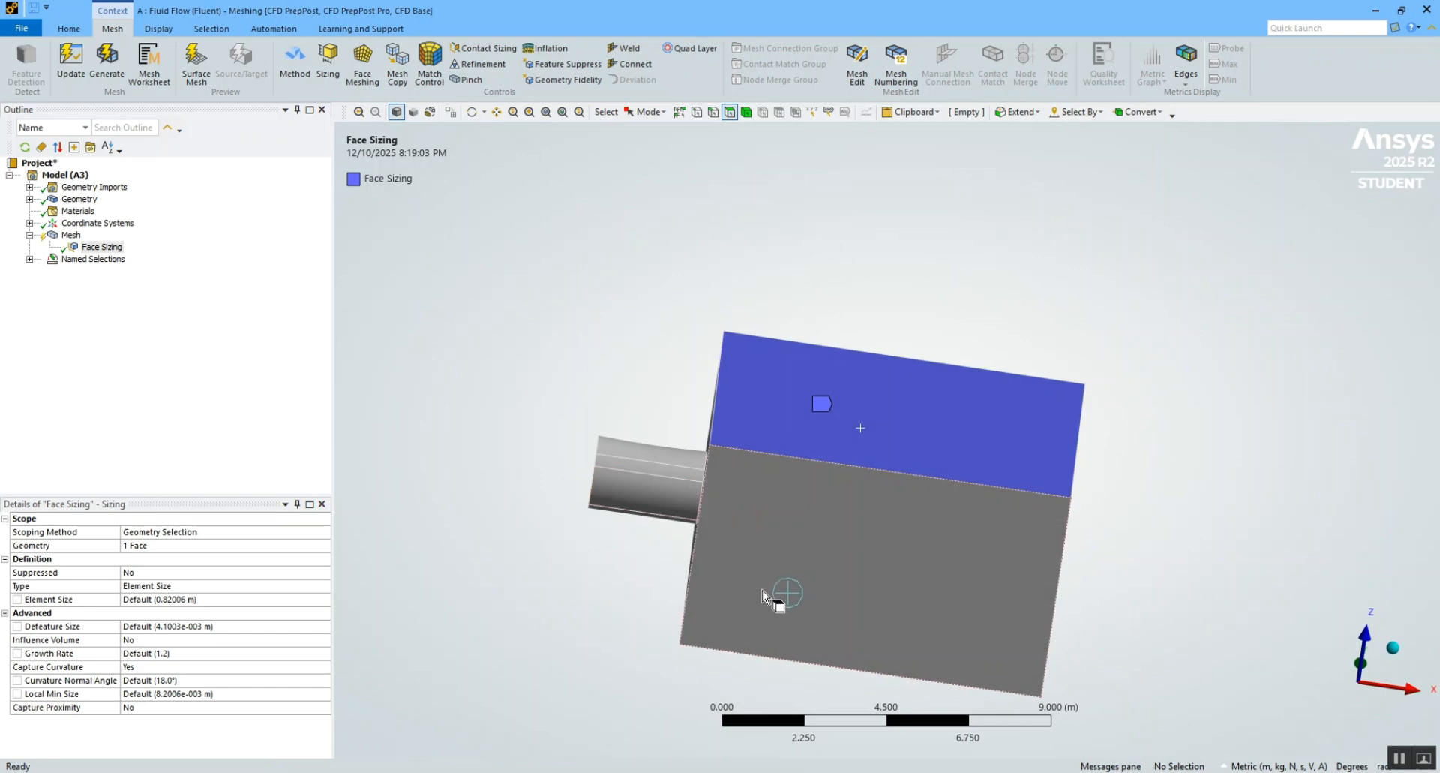
# - Select one large side face of the tank box together with the cylindrical faces around the pipe
pyautogui.moveTo(1003, 596)
pyautogui.mouseDown(button='middle')
pyautogui.moveTo(987, 582)
pyautogui.moveTo(1002, 588)
pyautogui.mouseUp(button='middle')
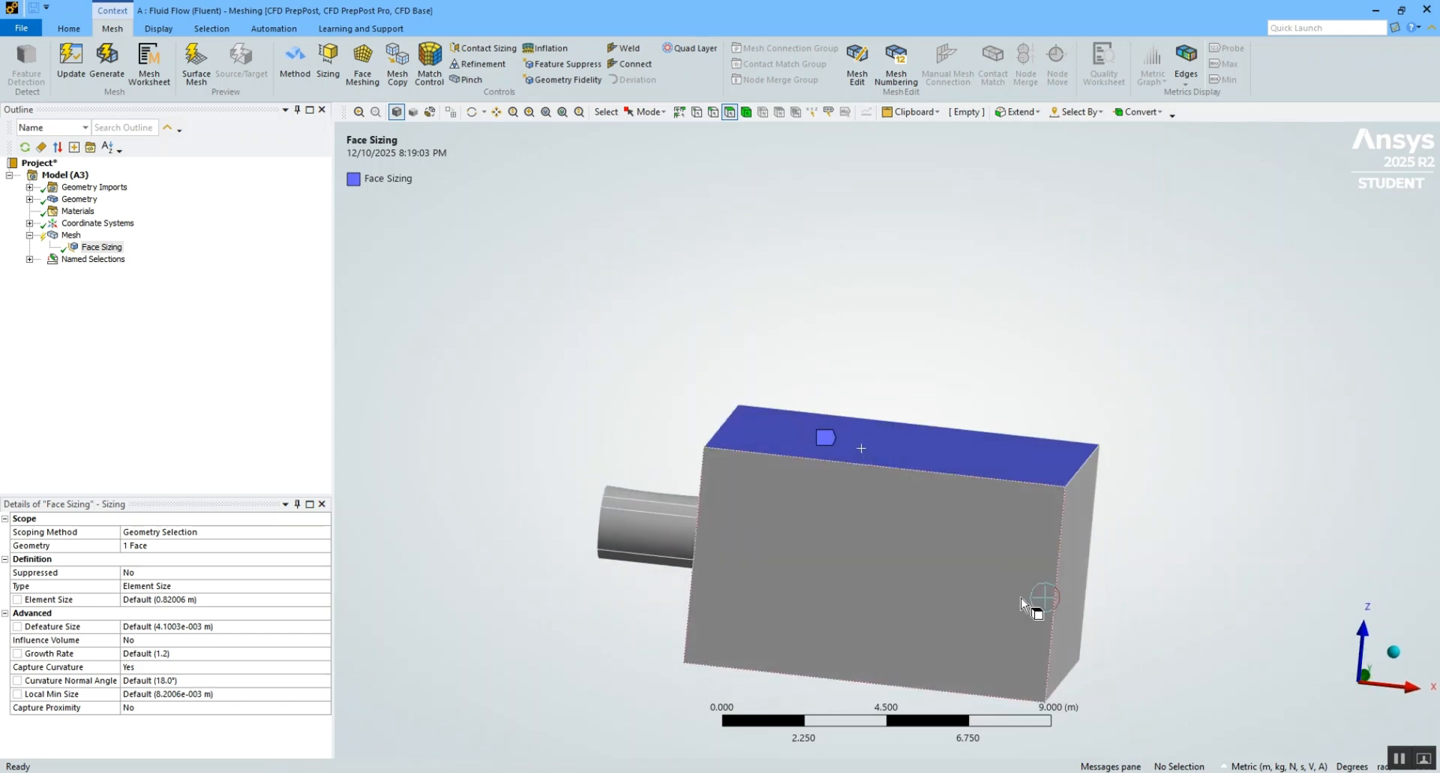
pyautogui.moveTo(985, 620); pyautogui.dragTo(957, 611, button='middle')
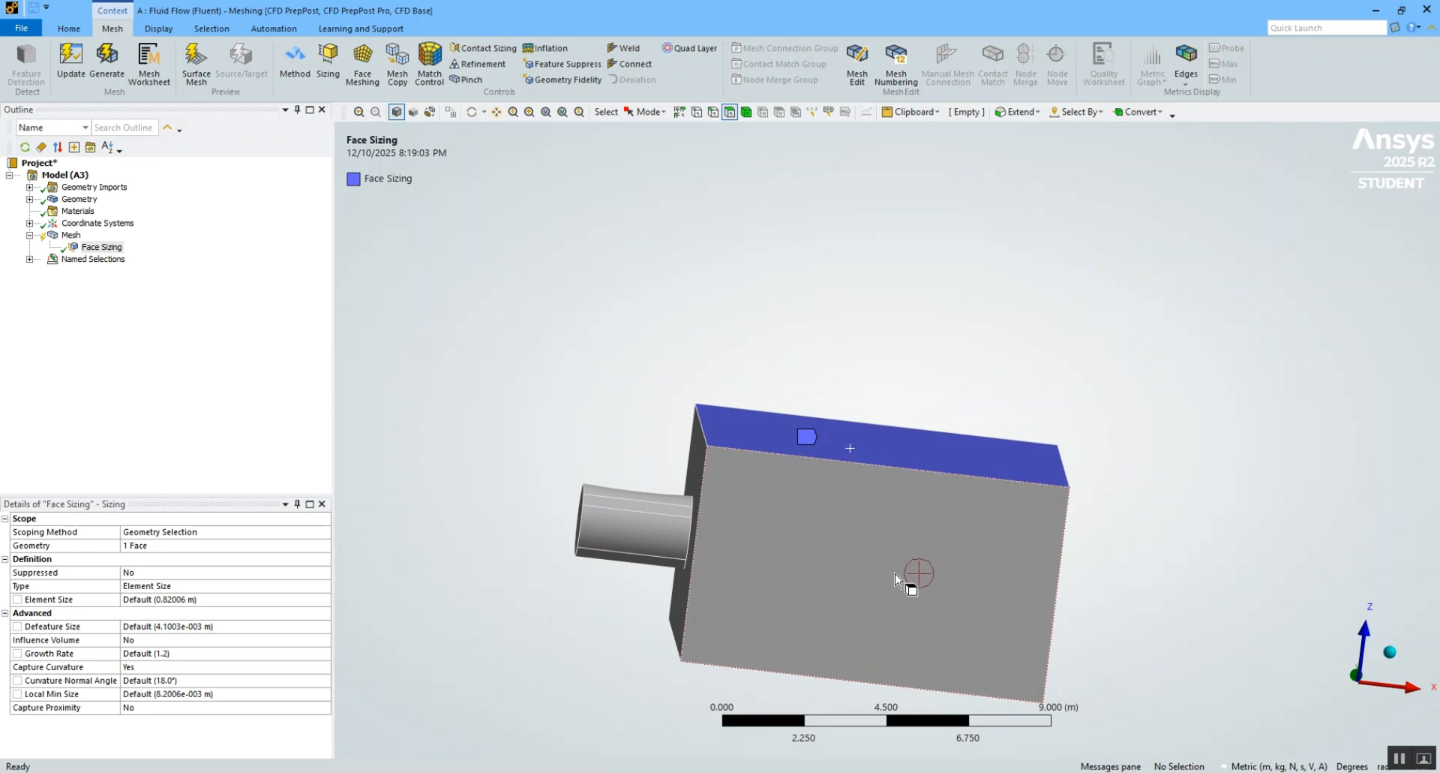
pyautogui.moveTo(651, 551); pyautogui.dragTo(687, 559, button='middle')
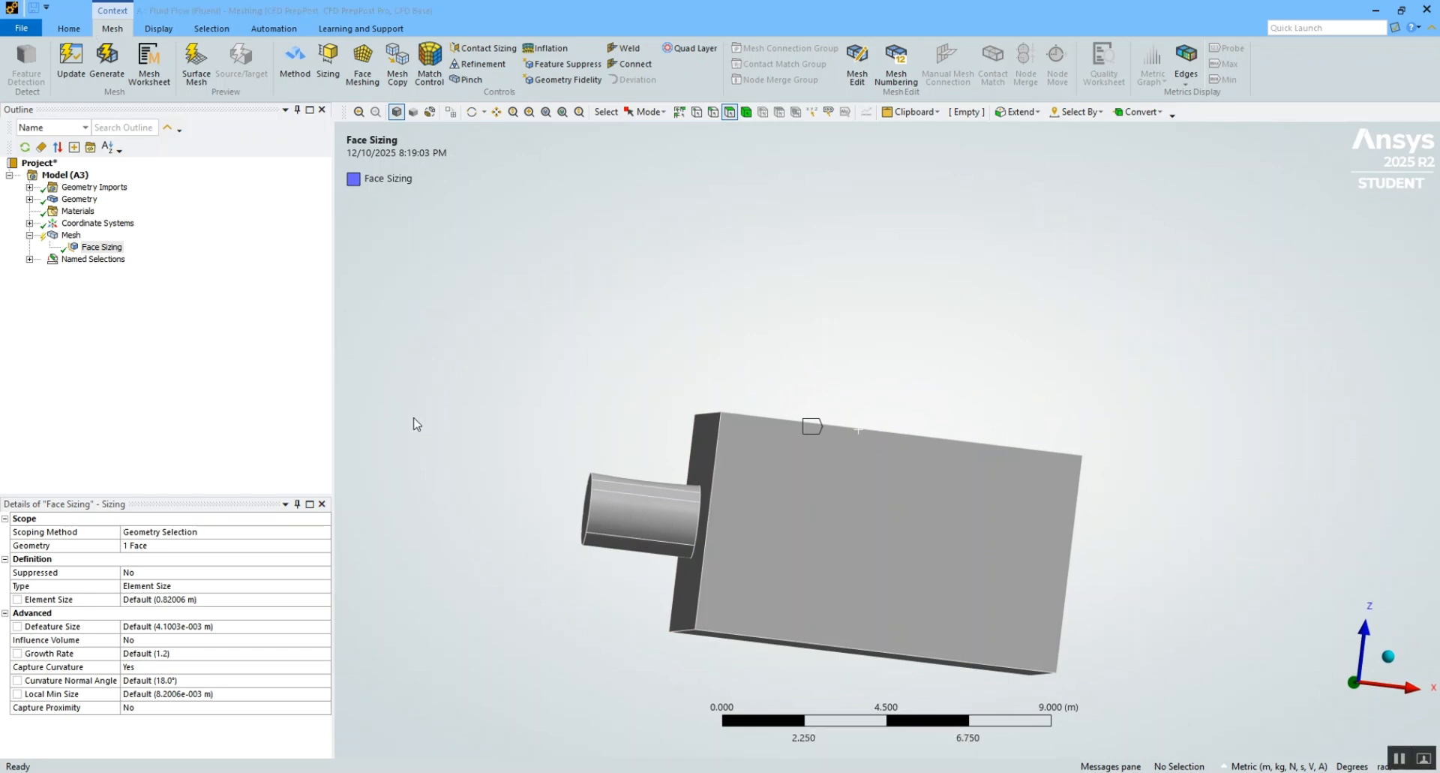
pyautogui.moveTo(629, 572); pyautogui.dragTo(643, 549, button='middle')
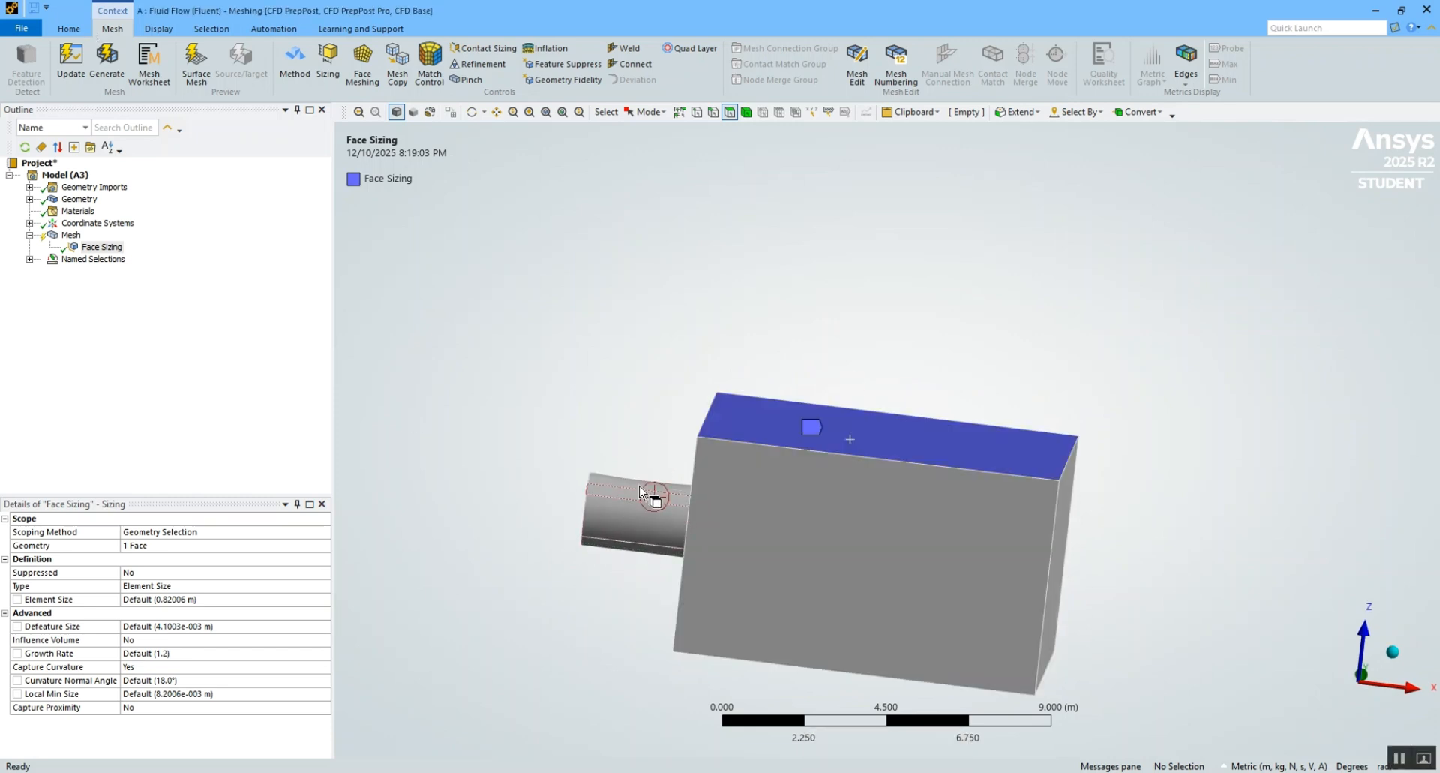
pyautogui.moveTo(643, 537)
pyautogui.mouseDown(button='middle')
pyautogui.moveTo(659, 476)
pyautogui.moveTo(608, 583)
pyautogui.moveTo(613, 573)
pyautogui.moveTo(611, 631)
pyautogui.moveTo(666, 578)
pyautogui.moveTo(698, 513)
pyautogui.mouseUp(button='middle')
pyautogui.click(634, 522)
pyautogui.keyDown('ctrl'); pyautogui.click(609, 599); pyautogui.keyUp('ctrl')
pyautogui.keyDown('ctrl'); pyautogui.click(616, 599); pyautogui.keyUp('ctrl')
pyautogui.click(730, 615)
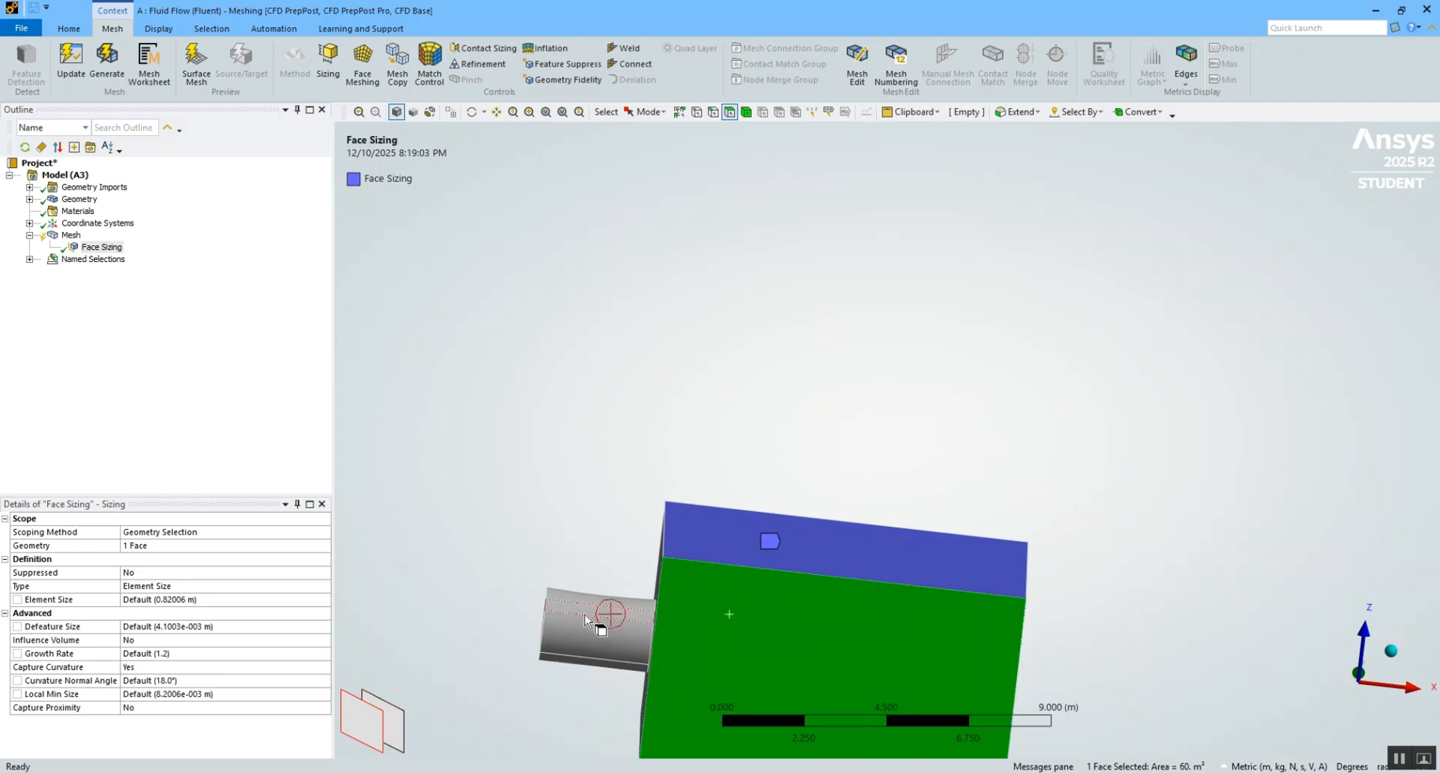
pyautogui.keyDown('ctrl'); pyautogui.click(610, 609); pyautogui.keyUp('ctrl')
pyautogui.moveTo(615, 633); pyautogui.dragTo(578, 571, button='middle')
pyautogui.keyDown('ctrl'); pyautogui.click(578, 632); pyautogui.keyUp('ctrl')
pyautogui.keyDown('ctrl'); pyautogui.click(551, 651); pyautogui.keyUp('ctrl')
pyautogui.keyDown('ctrl'); pyautogui.click(544, 671); pyautogui.keyUp('ctrl')
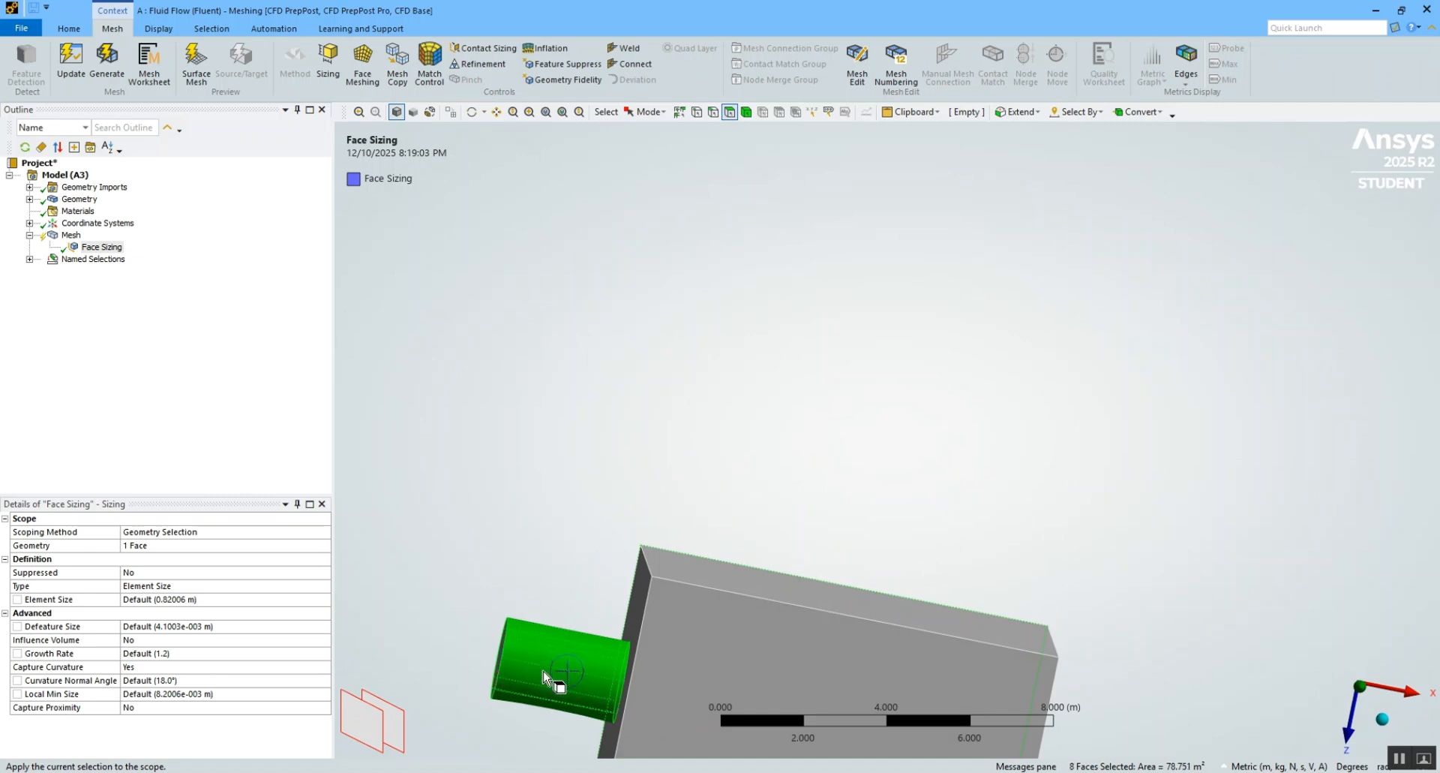
# - Add the remaining outer box faces to the selection and create a named selection called walls from it
pyautogui.moveTo(538, 682); pyautogui.dragTo(614, 593, button='middle')
pyautogui.keyDown('ctrl'); pyautogui.click(660, 584); pyautogui.keyUp('ctrl')
pyautogui.moveTo(665, 548); pyautogui.dragTo(1145, 686, button='middle')
pyautogui.keyDown('ctrl'); pyautogui.click(938, 654); pyautogui.keyUp('ctrl')
pyautogui.keyDown('ctrl'); pyautogui.click(1260, 694); pyautogui.keyUp('ctrl')
pyautogui.moveTo(1260, 693); pyautogui.dragTo(1125, 707, button='middle')
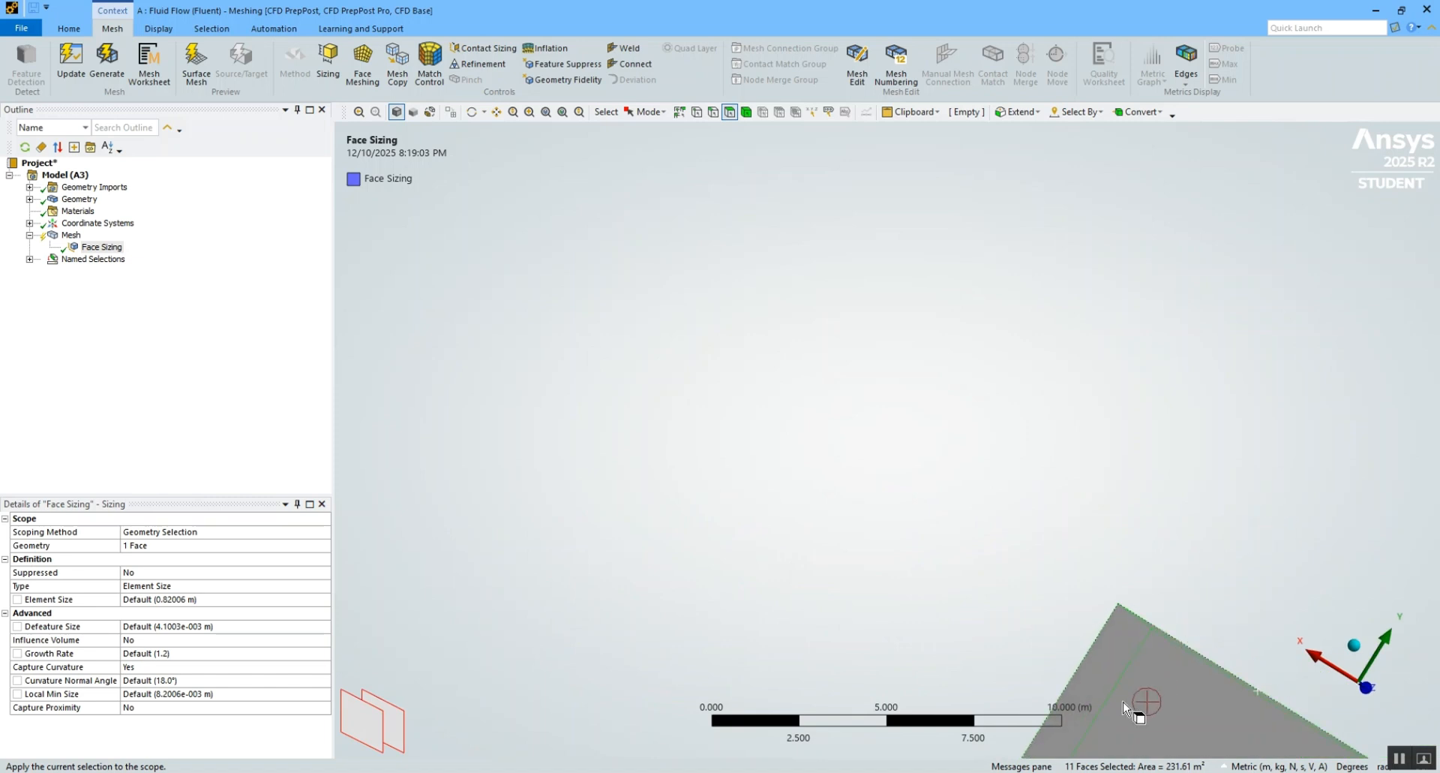
pyautogui.keyDown('ctrl'); pyautogui.click(1169, 669); pyautogui.keyUp('ctrl')
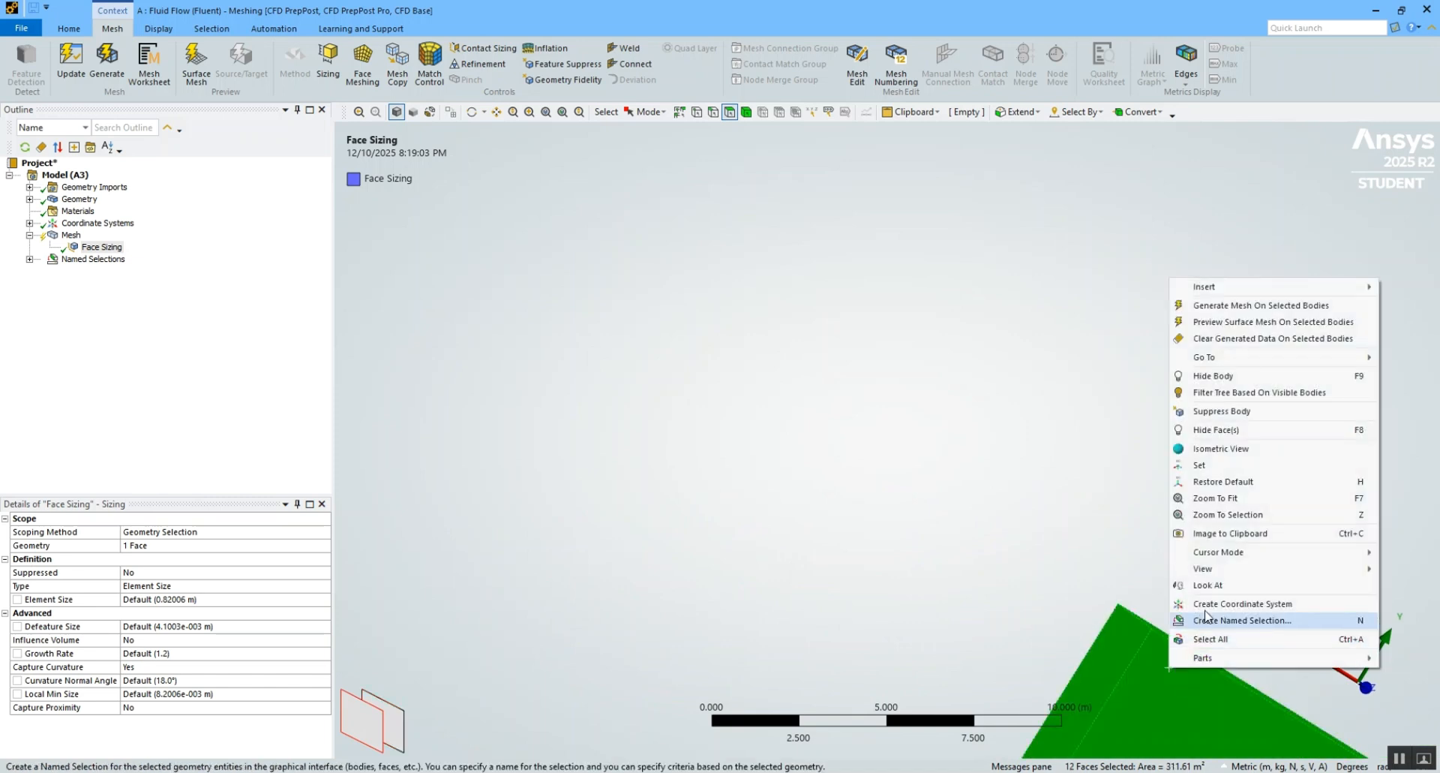
pyautogui.click(1226, 622)
pyautogui.write('wa')
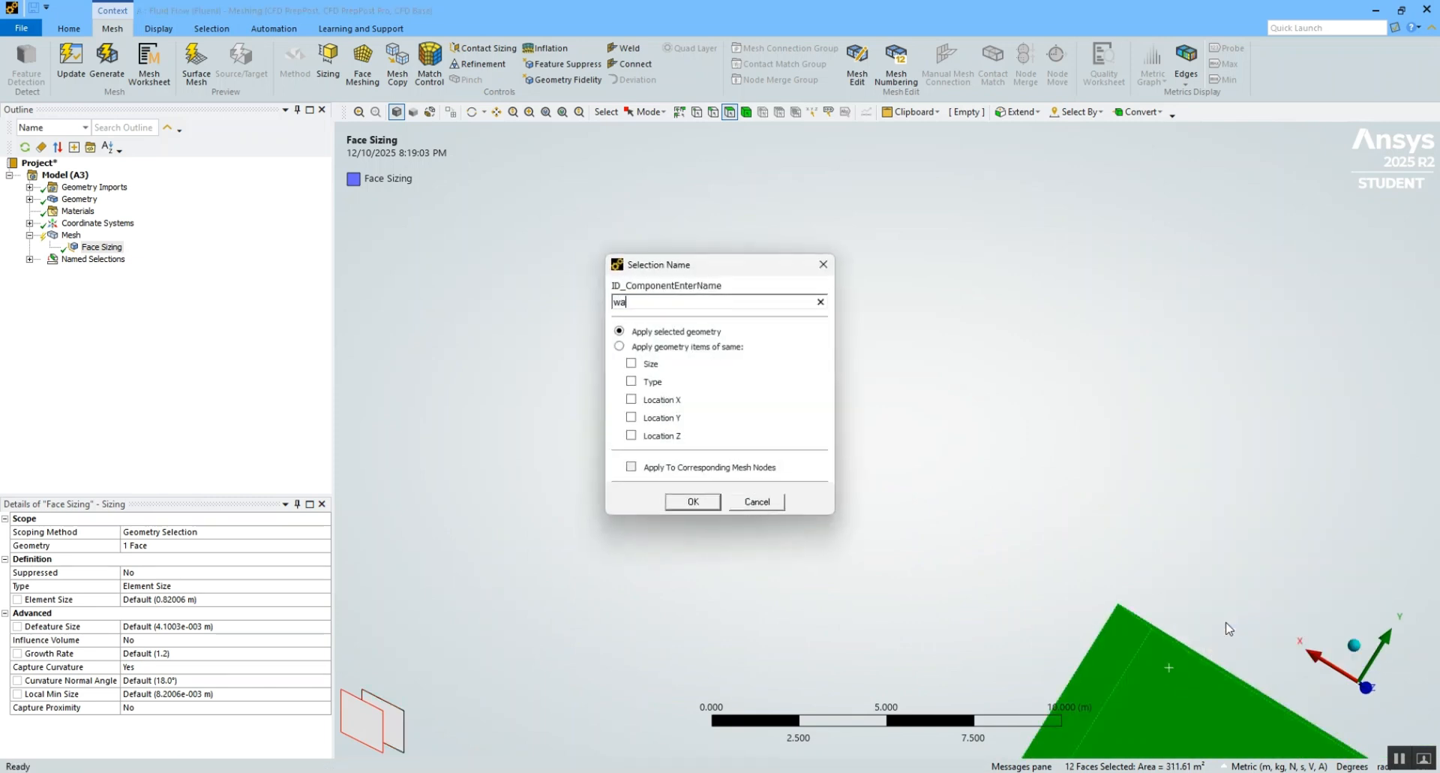
pyautogui.press('Return')
# - Review which tank faces the named selections top, inlet and walls cover
pyautogui.moveTo(932, 453); pyautogui.dragTo(1177, 699, button='middle')
pyautogui.click(29, 259)
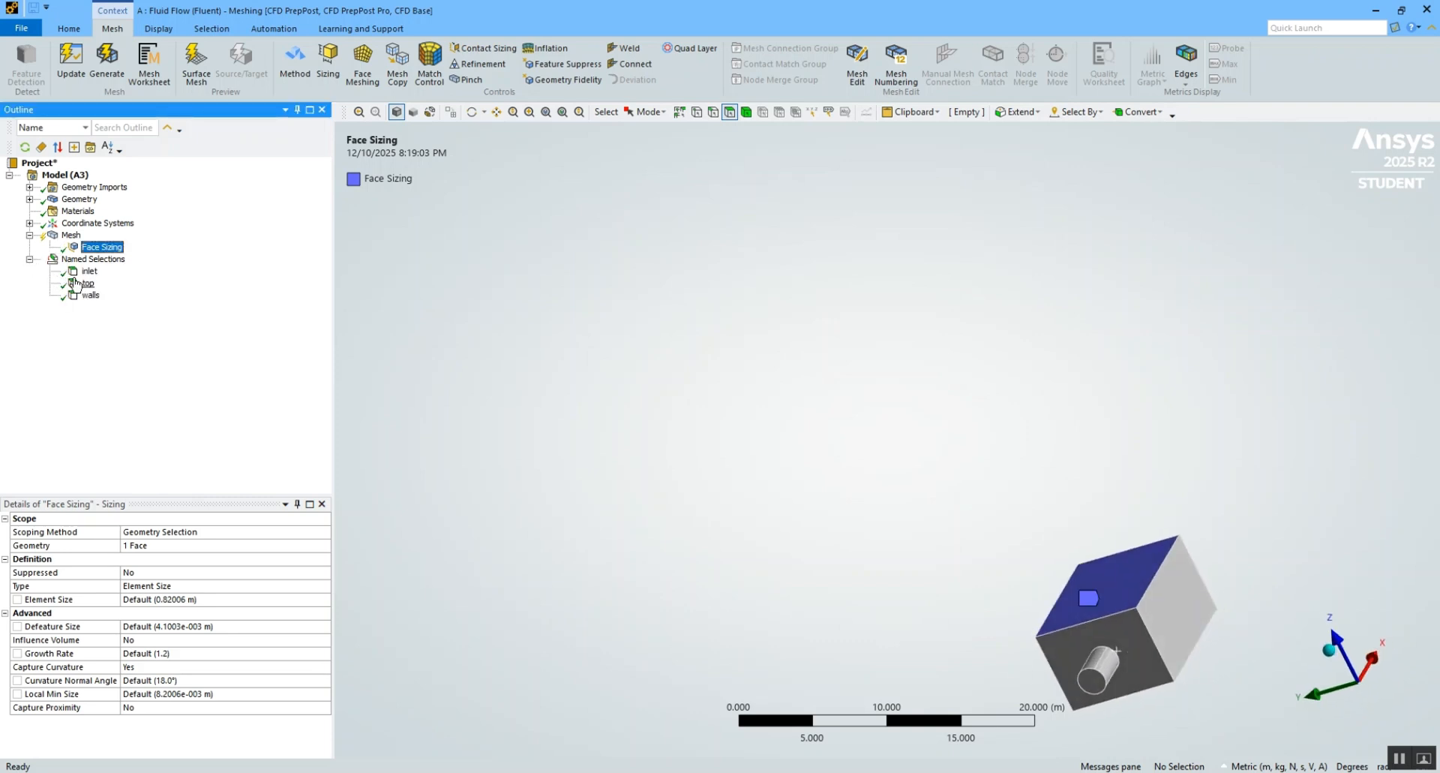
pyautogui.click(84, 282)
pyautogui.click(88, 270)
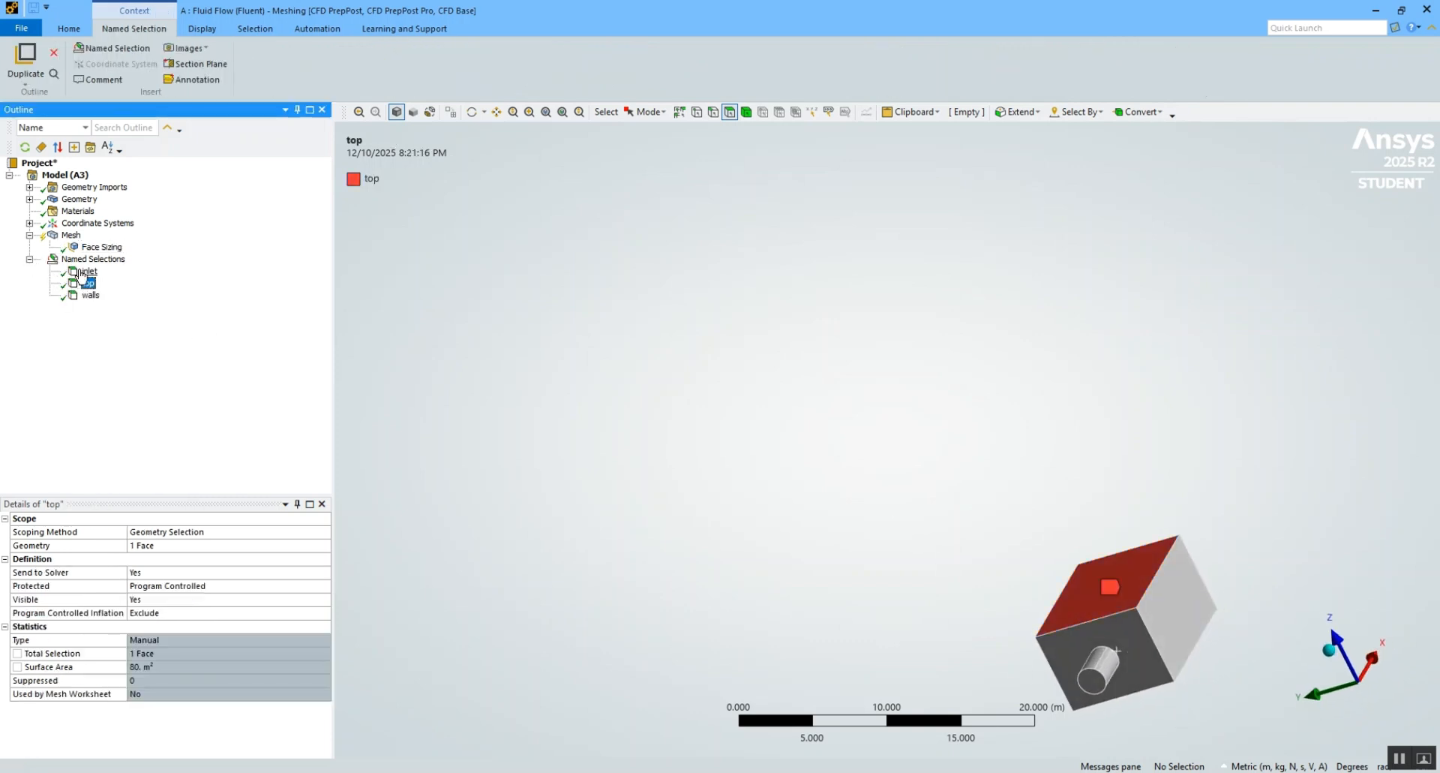
pyautogui.click(90, 295)
pyautogui.moveTo(901, 598); pyautogui.dragTo(886, 560, button='middle')
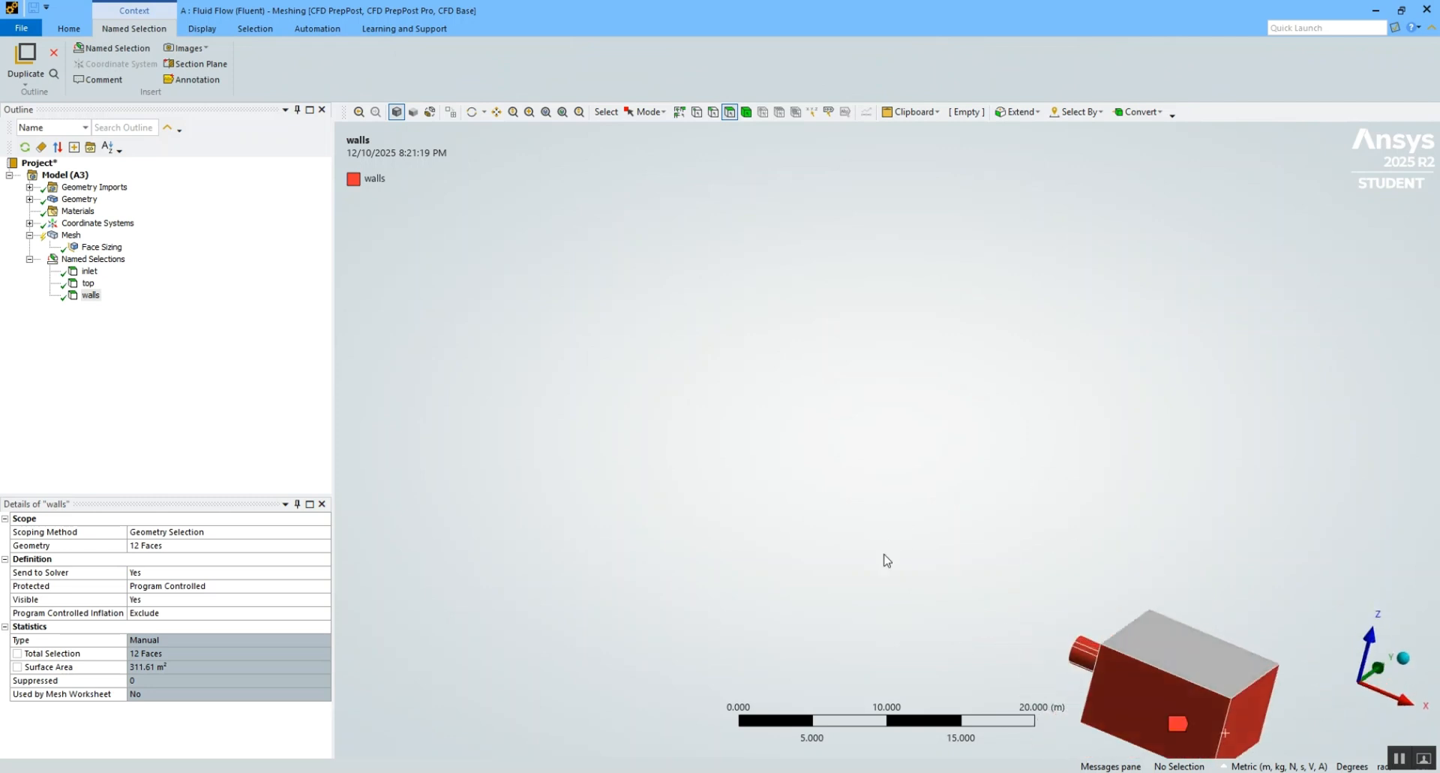
pyautogui.click(75, 247)
pyautogui.click(204, 598)
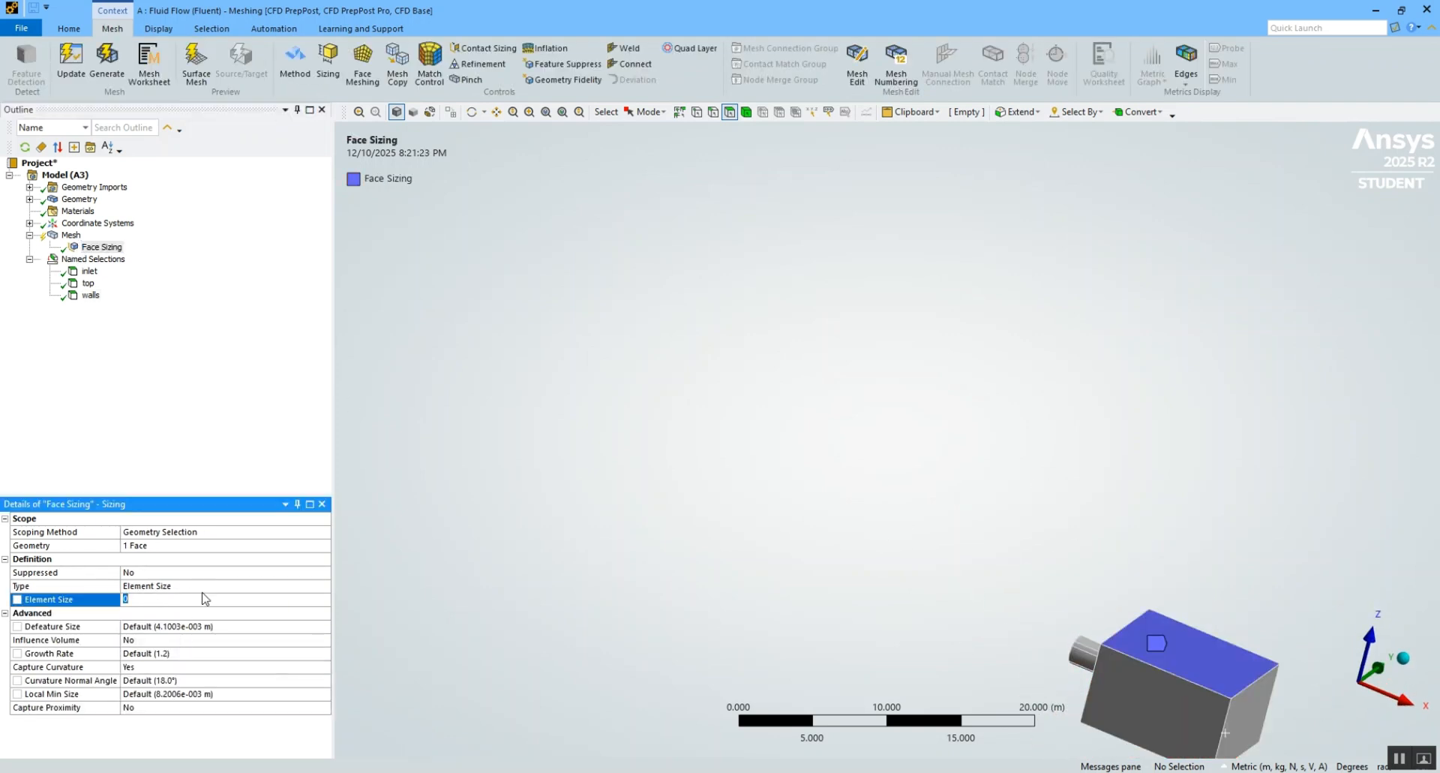
pyautogui.click(304, 586)
pyautogui.click(315, 586)
pyautogui.click(324, 588)
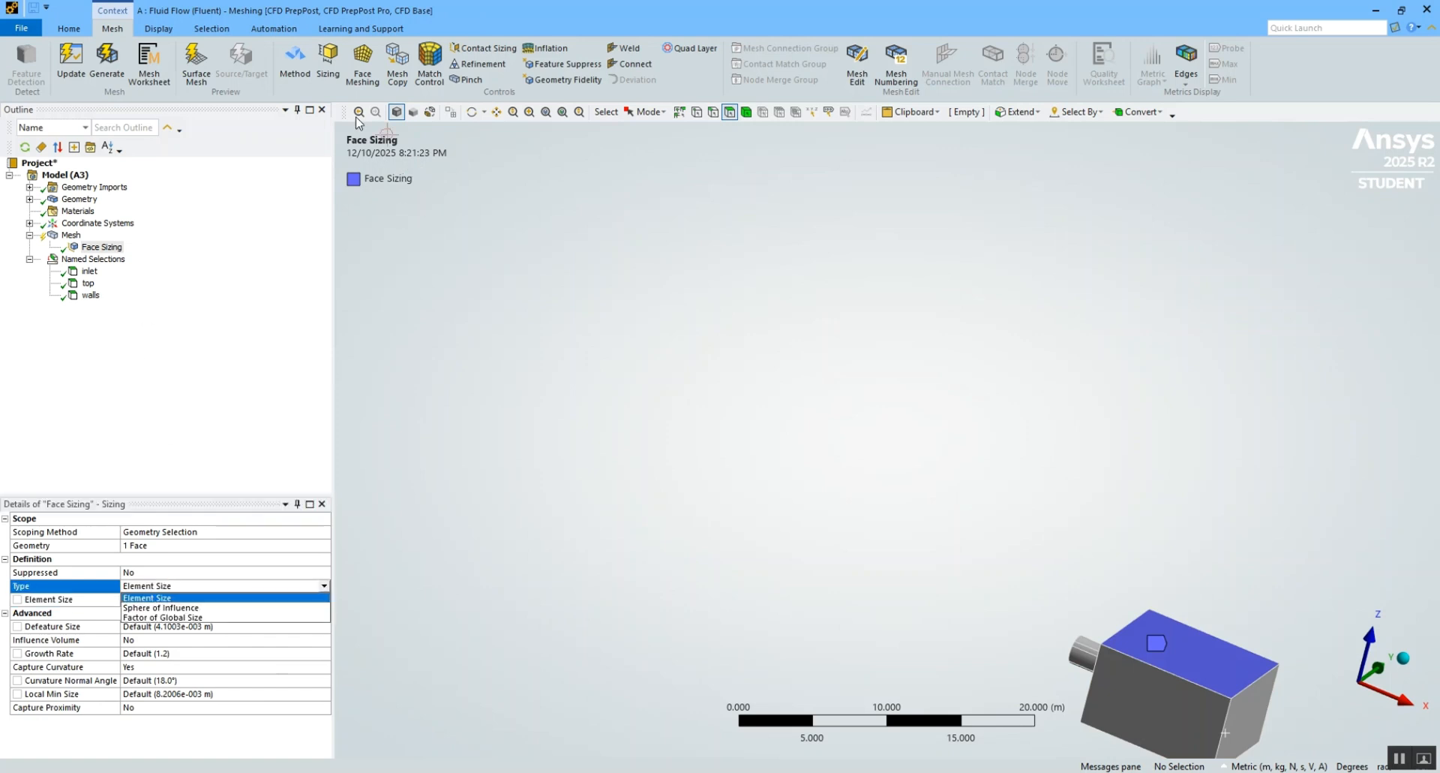
# - Add a mesh method scoped to the whole tank body and set it to Body Fitted Cartesian
pyautogui.click(294, 60)
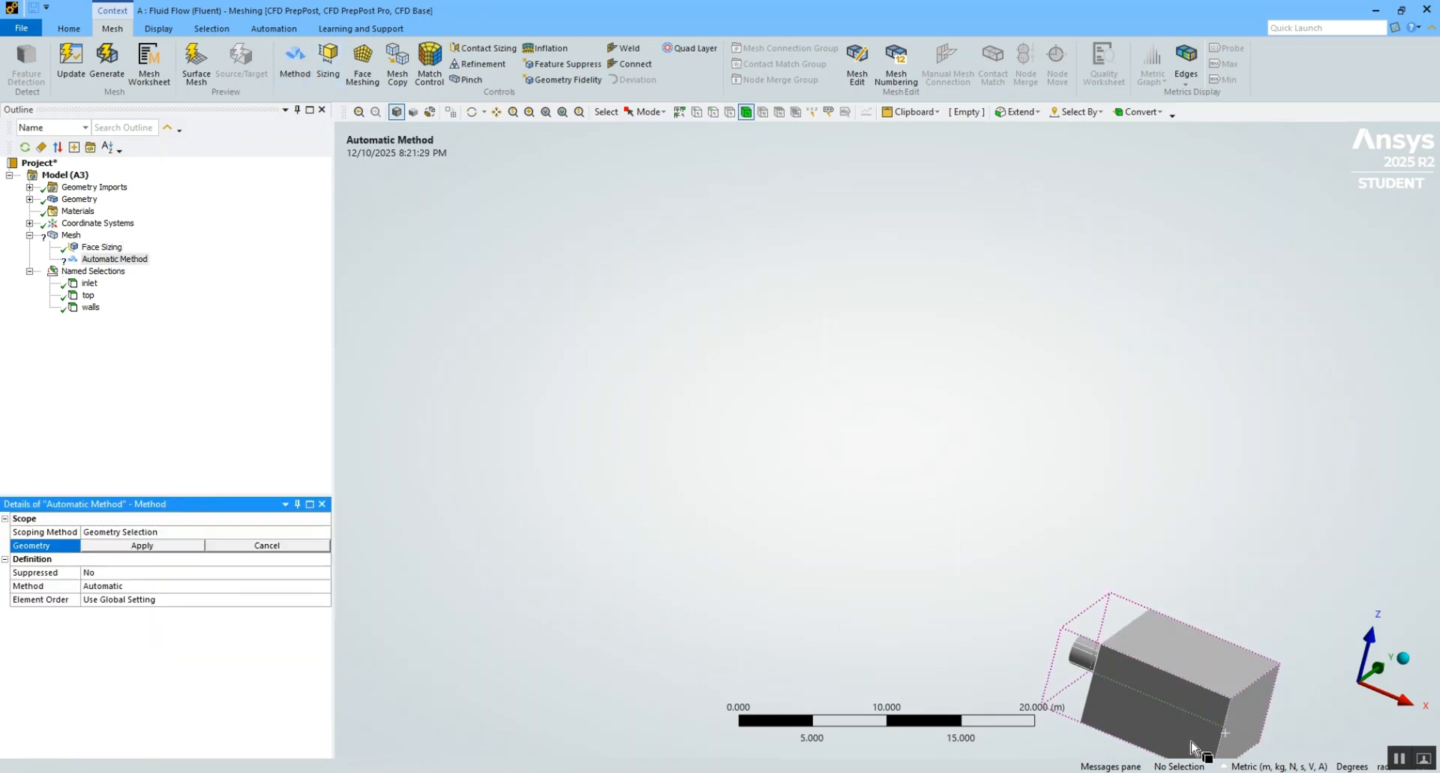
pyautogui.click(1170, 694)
pyautogui.click(168, 545)
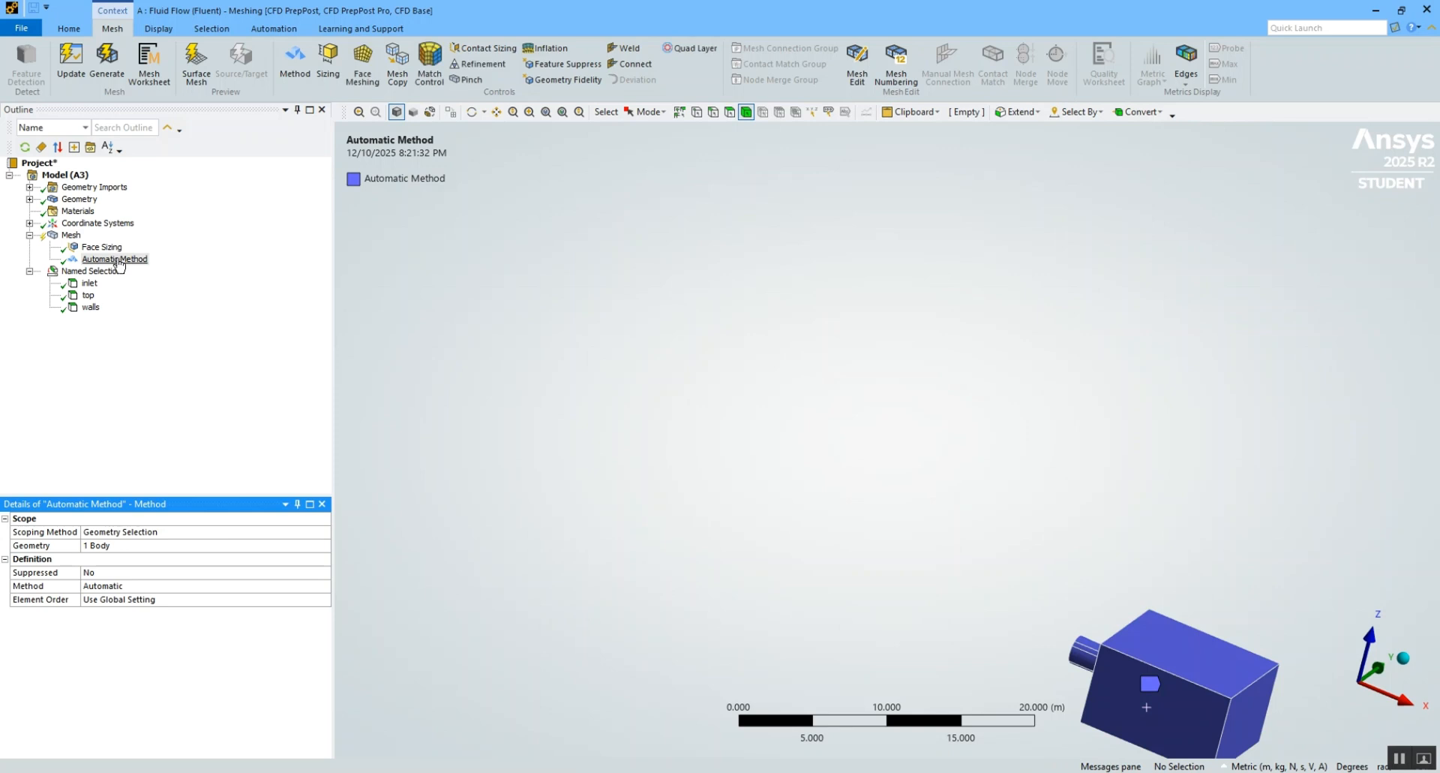
pyautogui.click(160, 574)
pyautogui.click(180, 586)
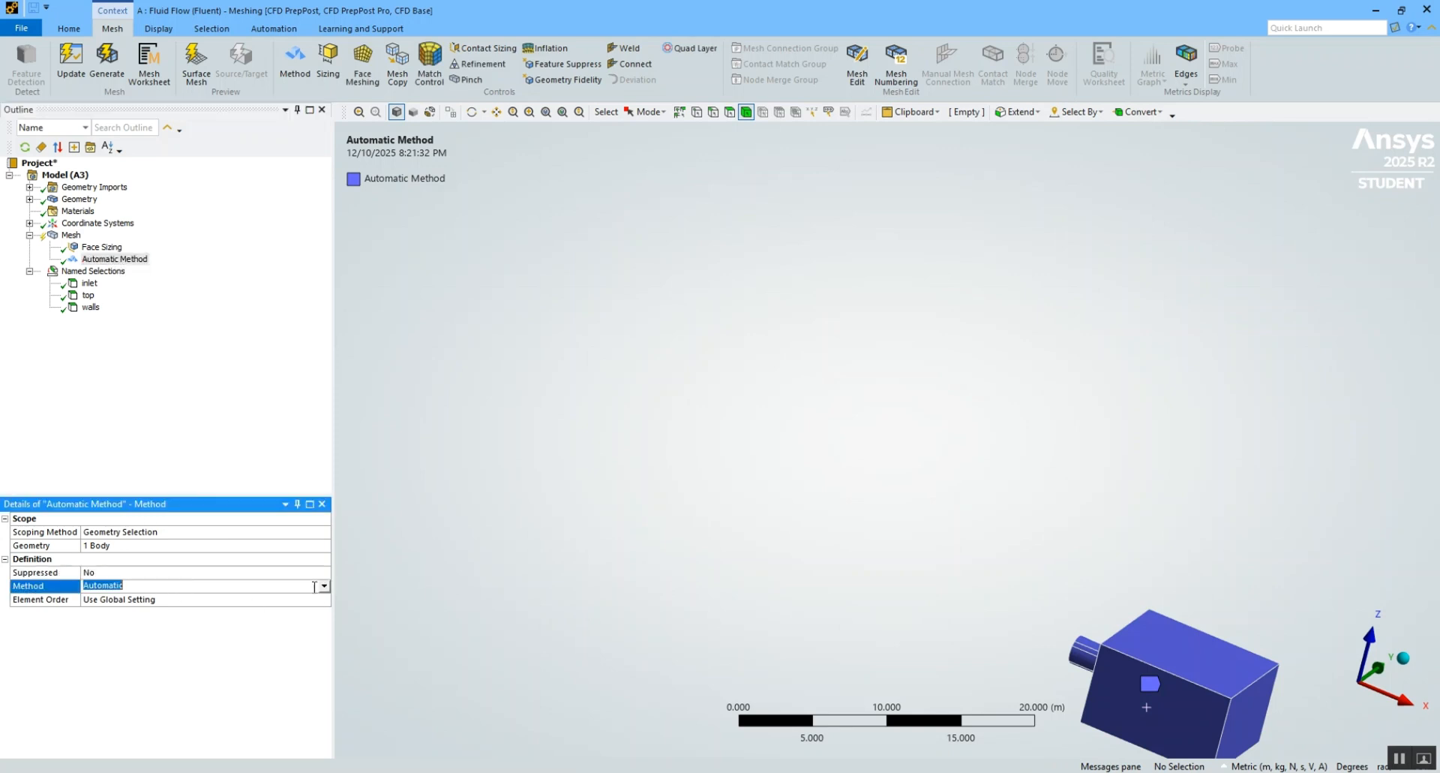
pyautogui.click(180, 586)
pyautogui.click(168, 646)
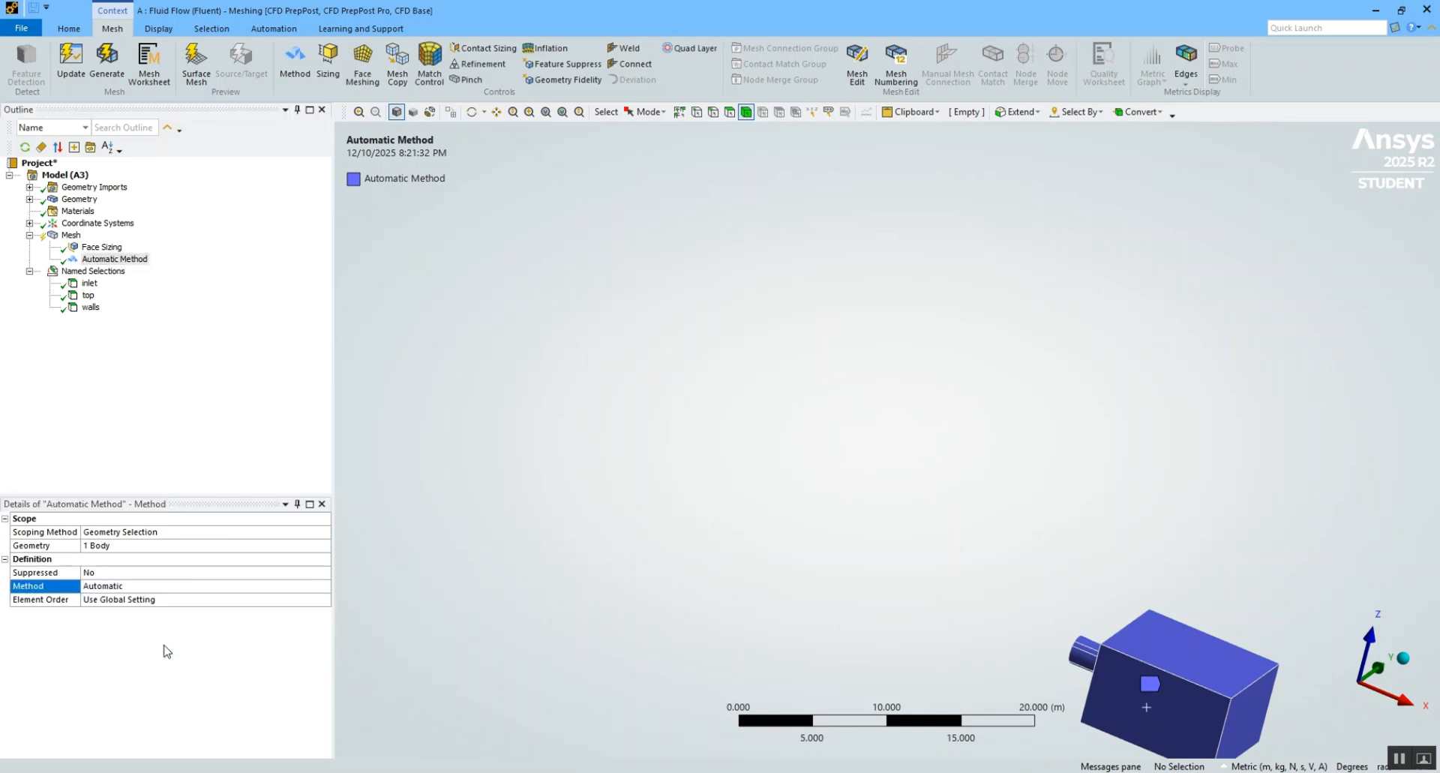
# - Set the element size of the face sizing to 0.3 m
pyautogui.click(57, 237)
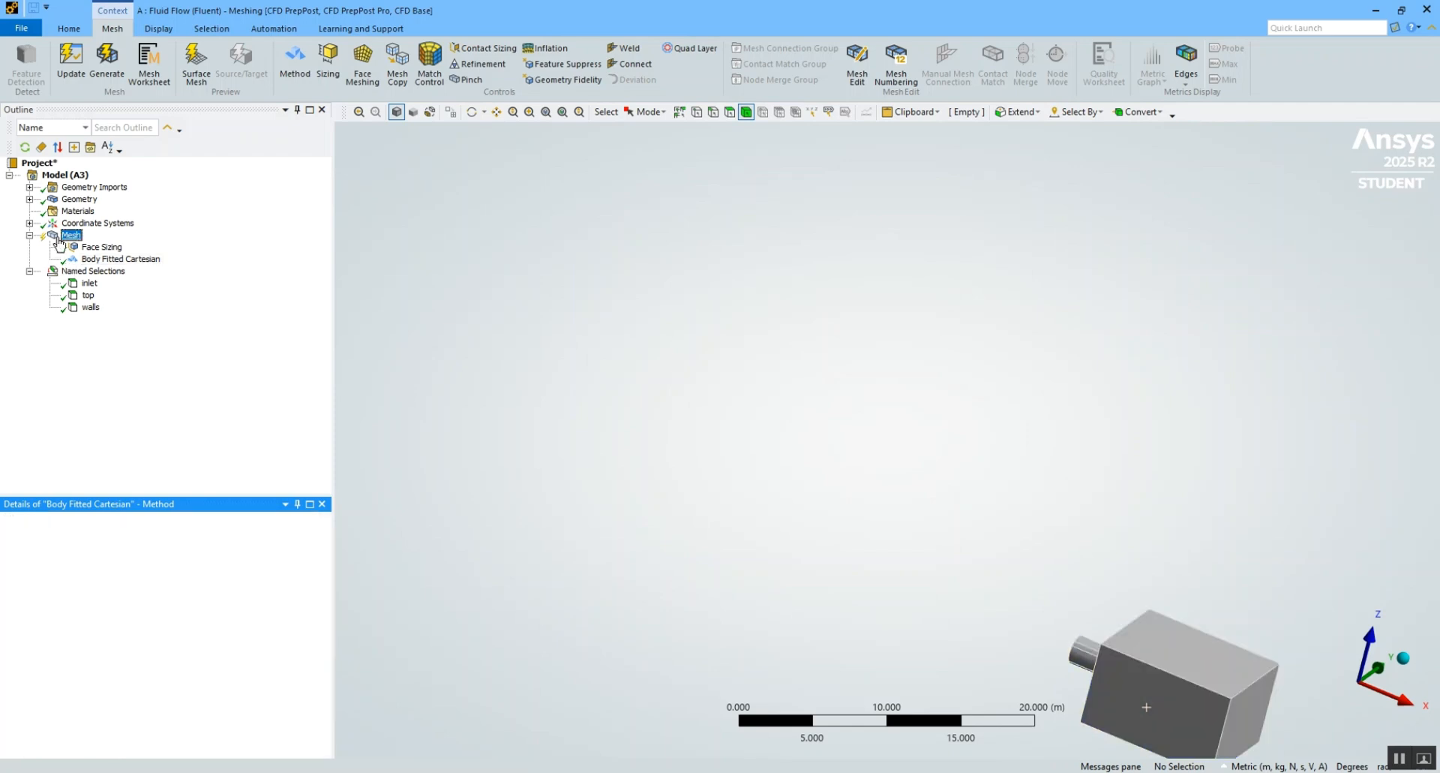
pyautogui.click(79, 249)
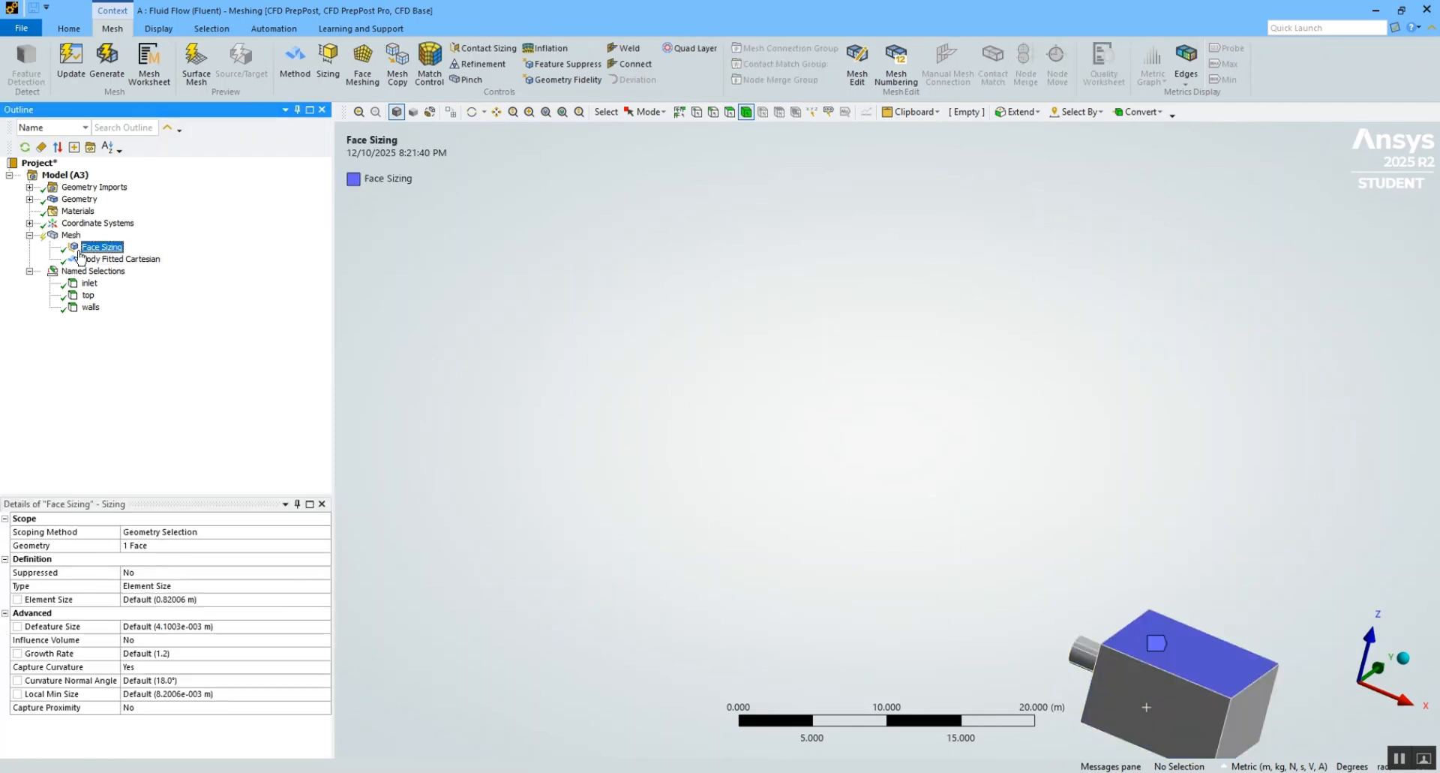
pyautogui.click(216, 599)
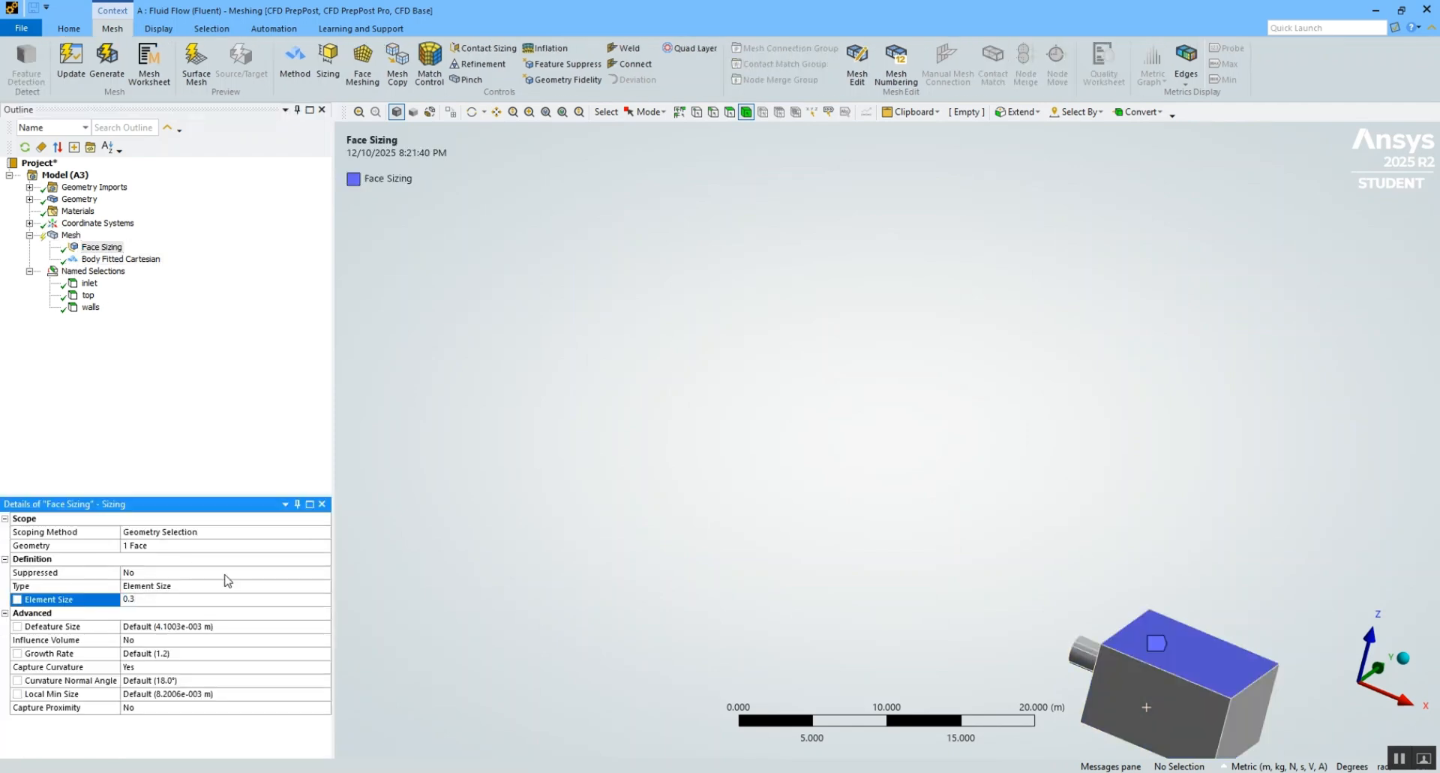
pyautogui.write('0.3')
pyautogui.click(225, 573)
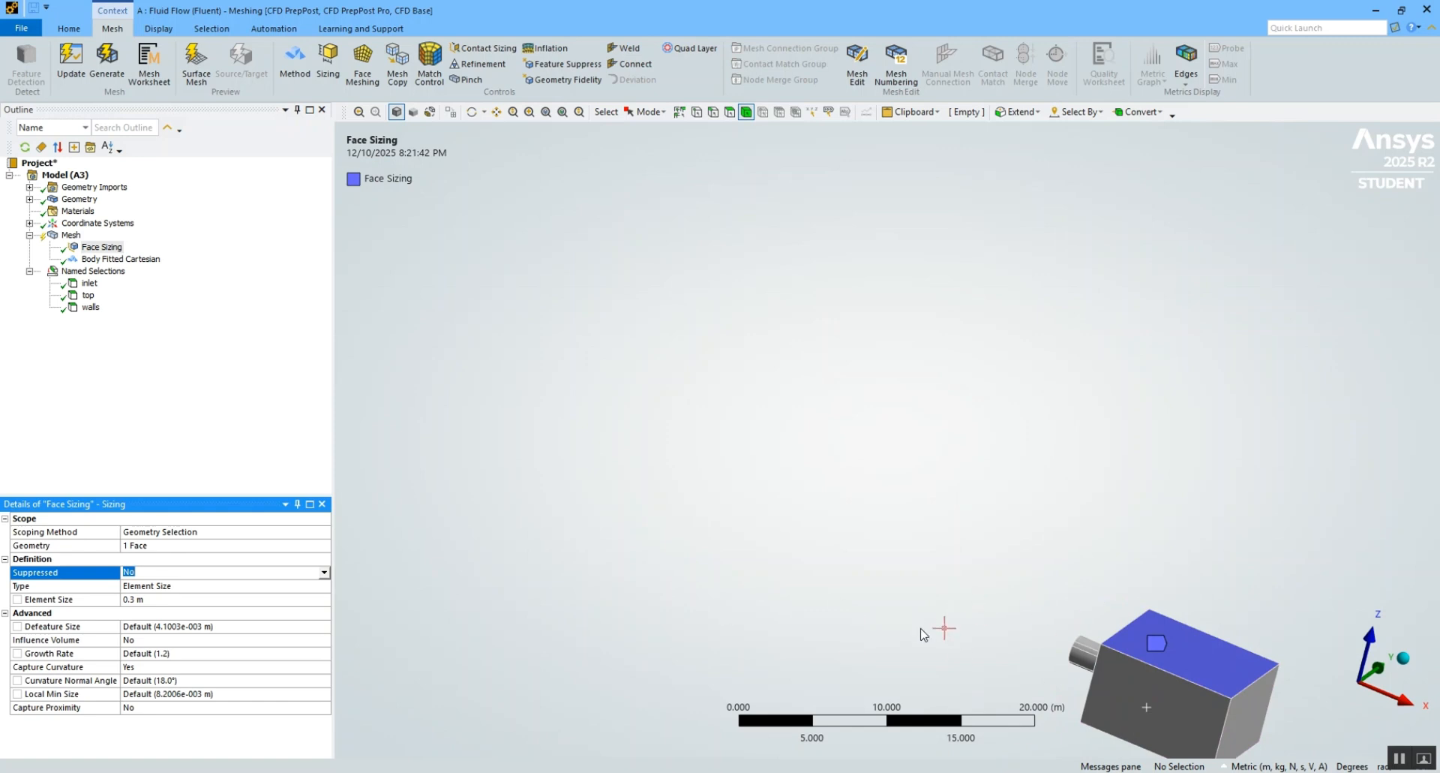
pyautogui.scroll(-5, 930, 623)
pyautogui.scroll(4, 930, 623)
pyautogui.scroll(-1, 1098, 650)
pyautogui.moveTo(1099, 649); pyautogui.dragTo(1176, 643, button='middle')
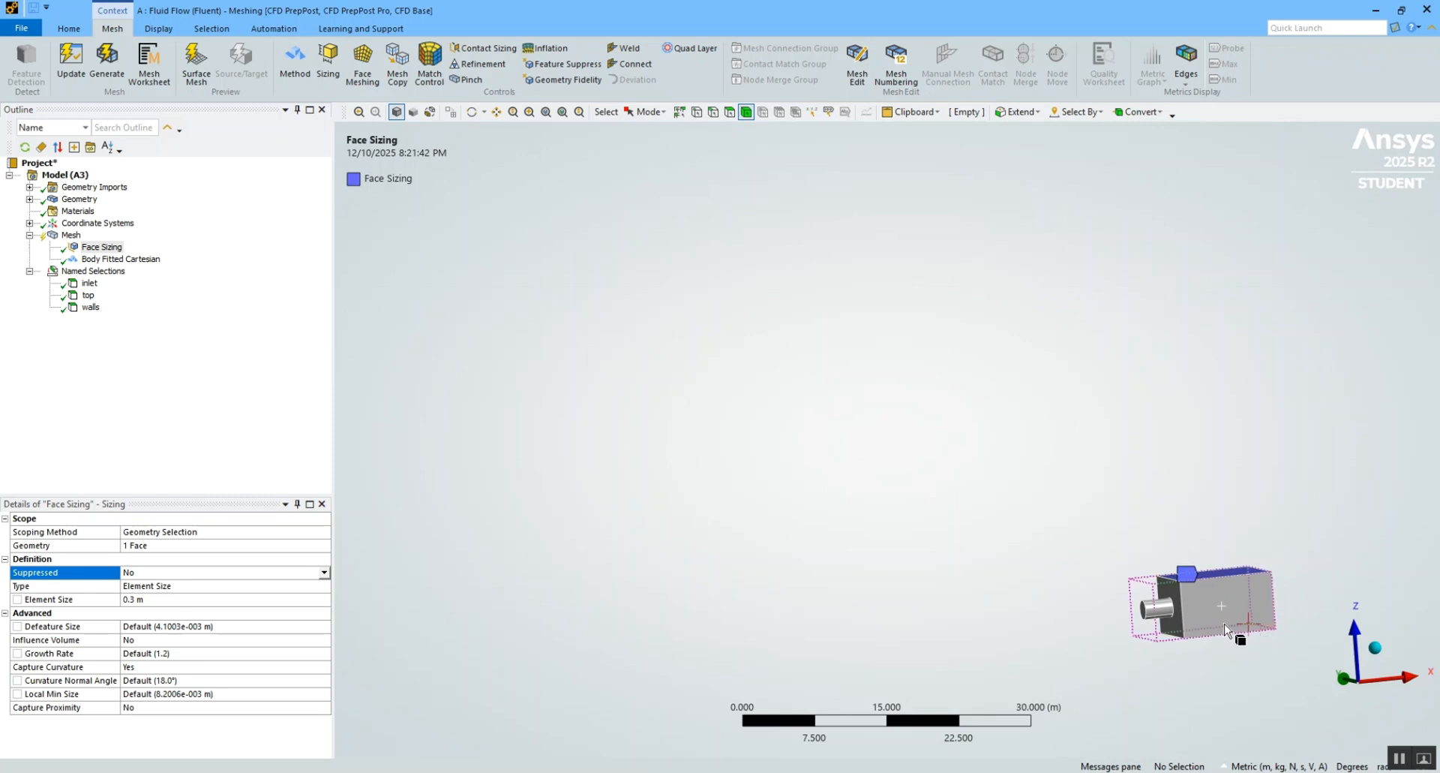
pyautogui.scroll(1, 1229, 632)
pyautogui.scroll(-2, 1227, 632)
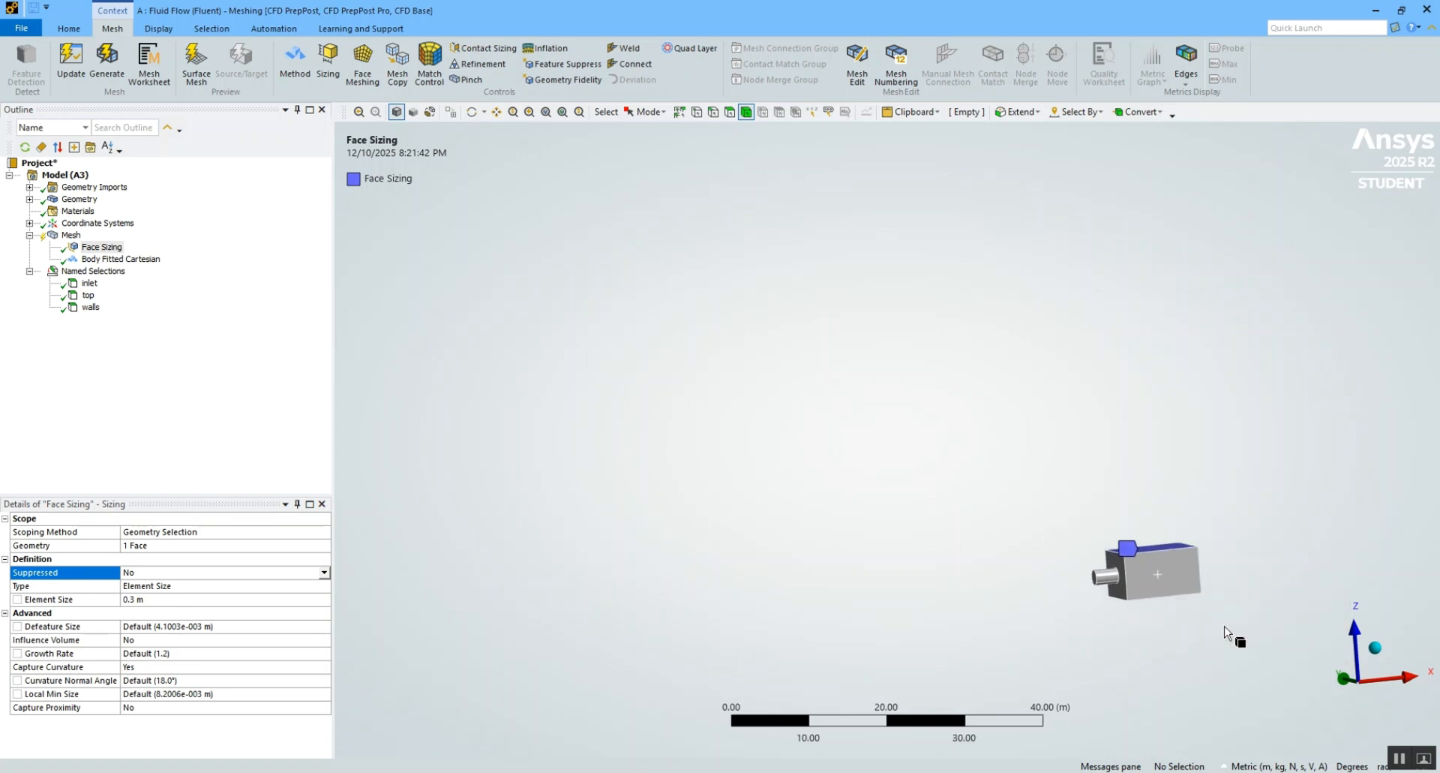
pyautogui.moveTo(1225, 630); pyautogui.dragTo(1141, 634, button='middle')
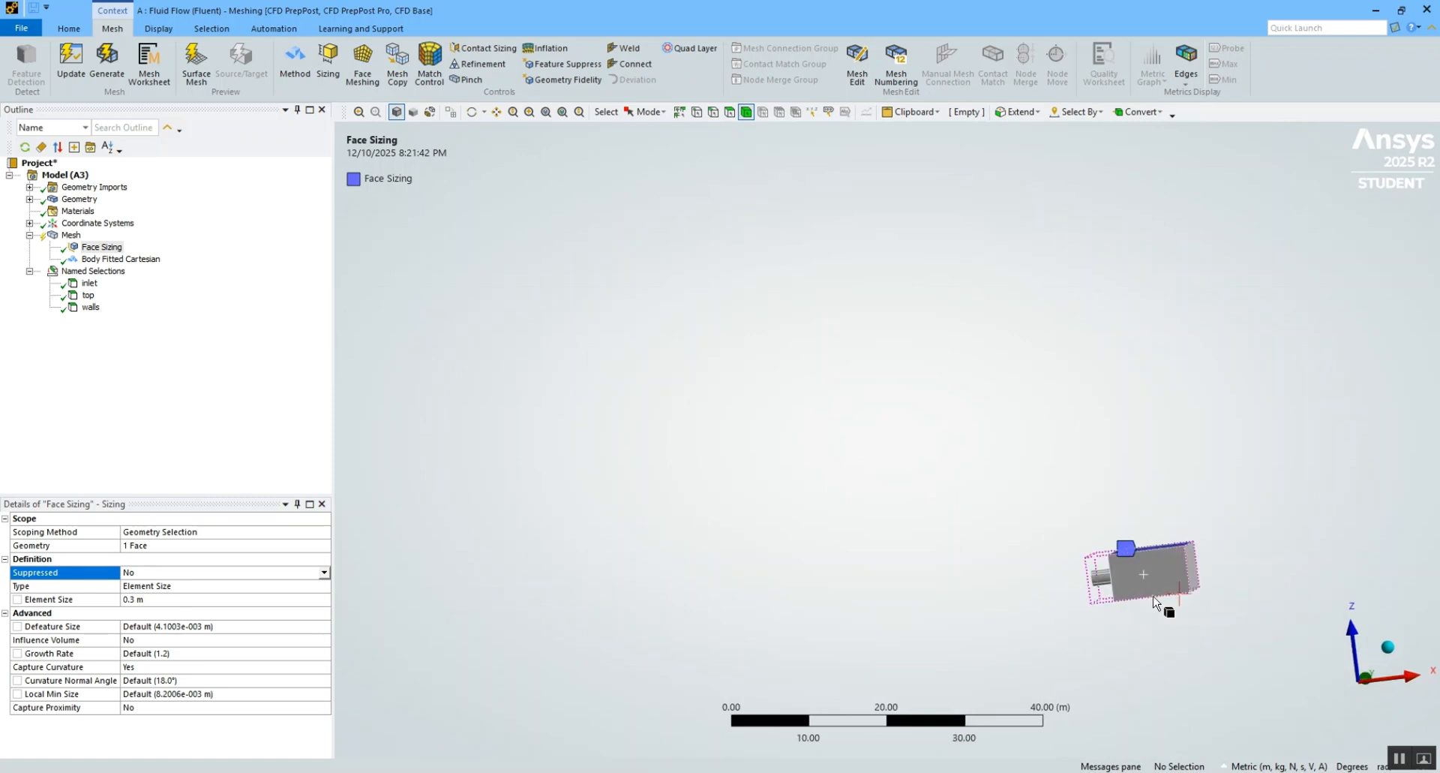
# - Generate the tank mesh with the current face sizing and Body Fitted Cartesian method and display it
pyautogui.click(195, 599)
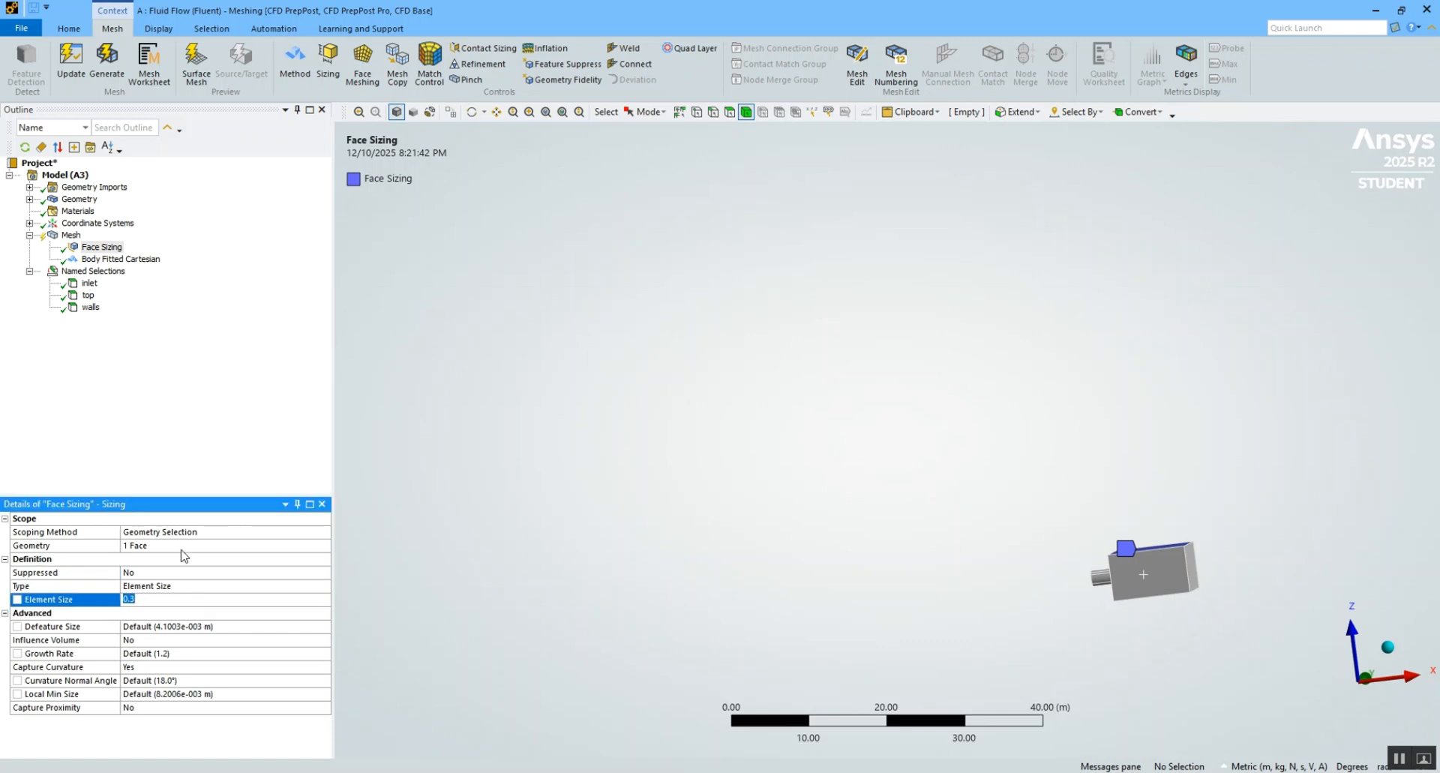
pyautogui.click(72, 235)
pyautogui.click(174, 68)
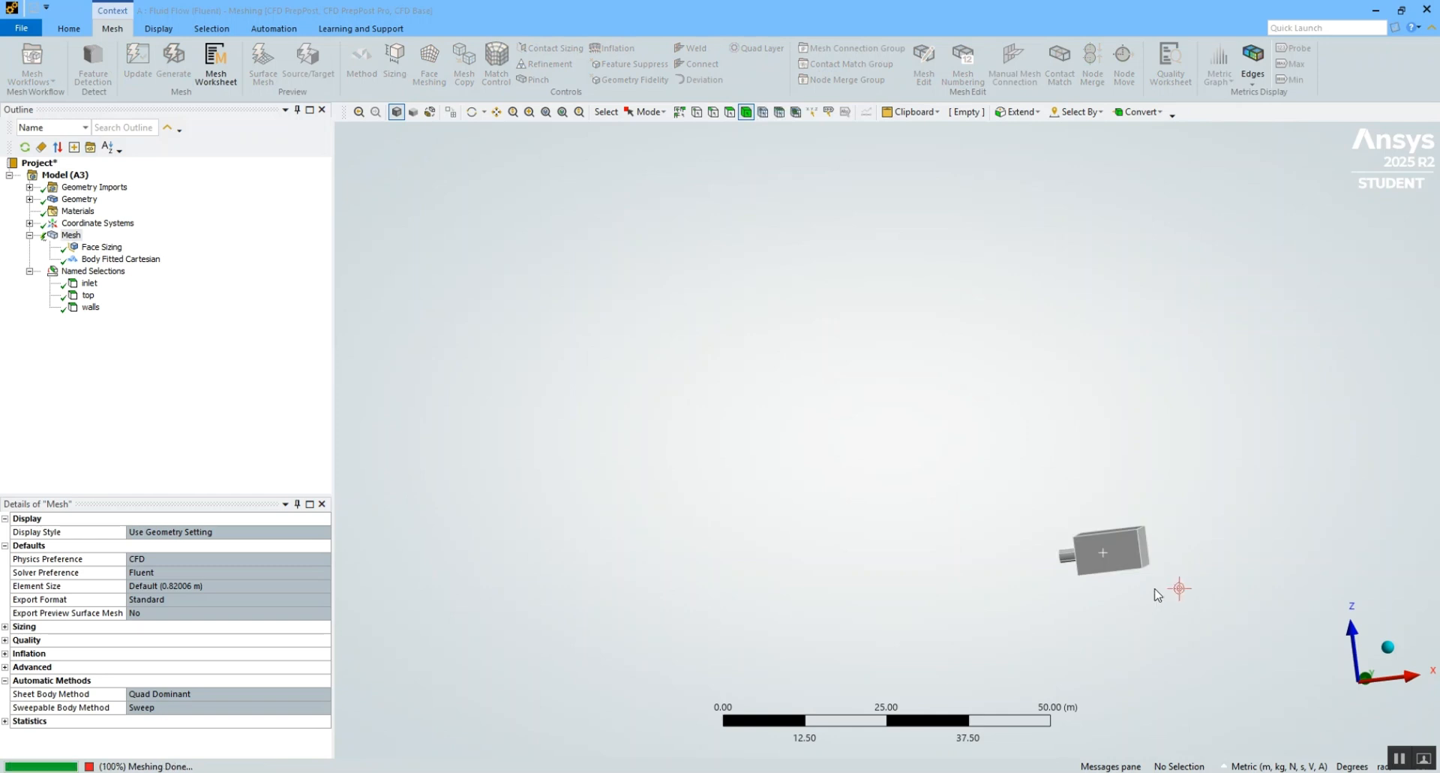
pyautogui.click(66, 235)
# - Examine the generated mesh on the tank body and the inlet pipe from several angles
pyautogui.moveTo(1074, 542); pyautogui.dragTo(1118, 552, button='middle')
pyautogui.scroll(-1, 1118, 554)
pyautogui.scroll(3, 1117, 553)
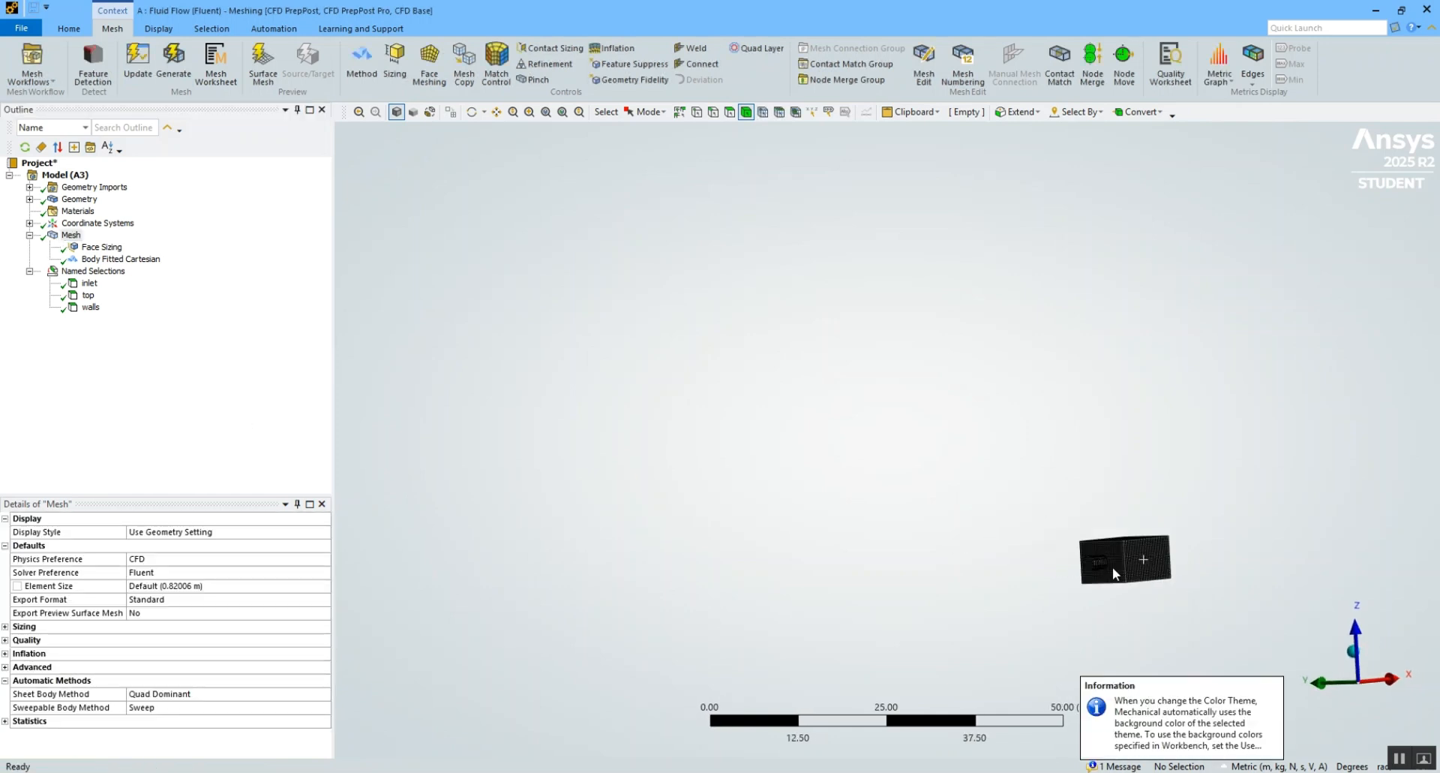
pyautogui.moveTo(1257, 636); pyautogui.dragTo(1309, 627, button='middle')
pyautogui.click(1339, 653)
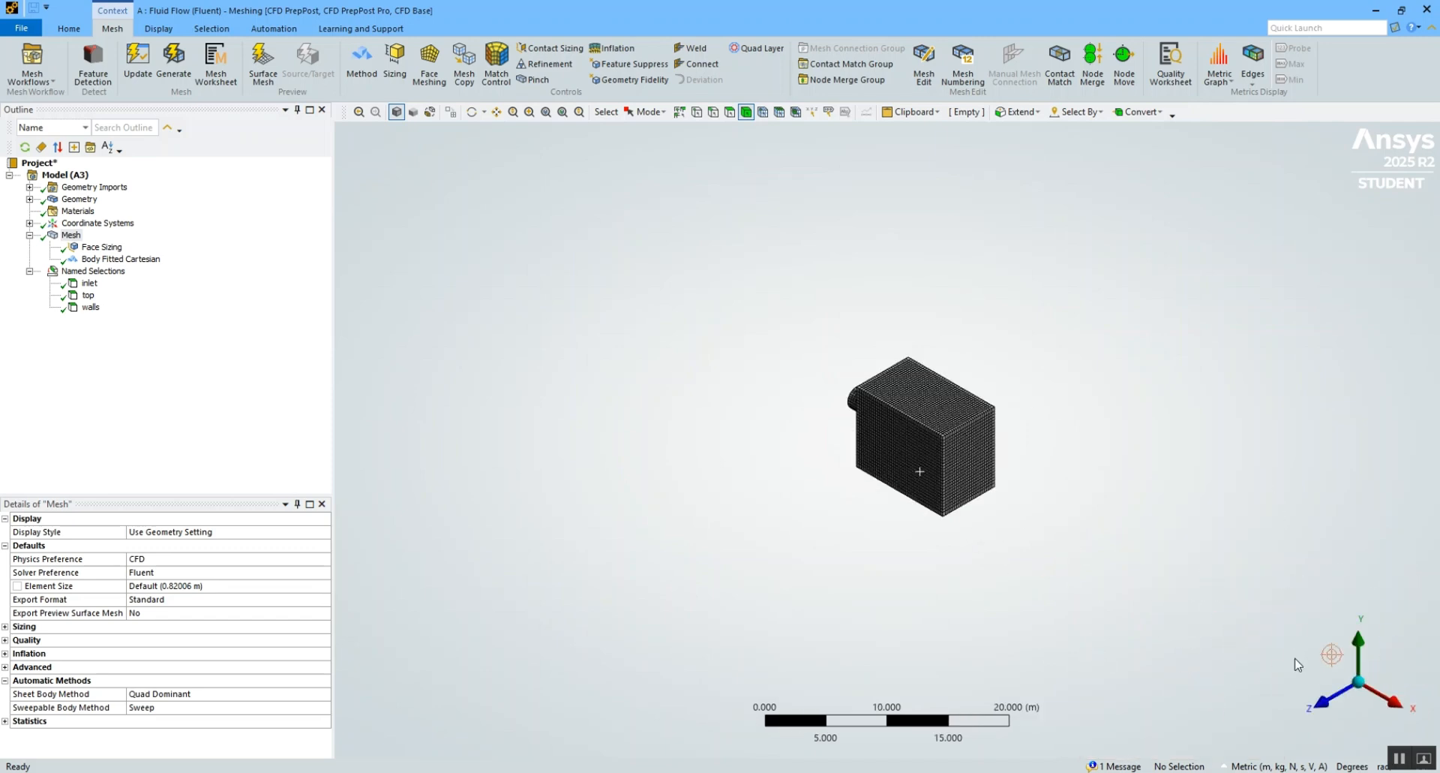
pyautogui.scroll(-2, 900, 450)
pyautogui.scroll(4, 867, 405)
pyautogui.scroll(2, 867, 405)
pyautogui.moveTo(866, 405); pyautogui.dragTo(615, 508, button='middle')
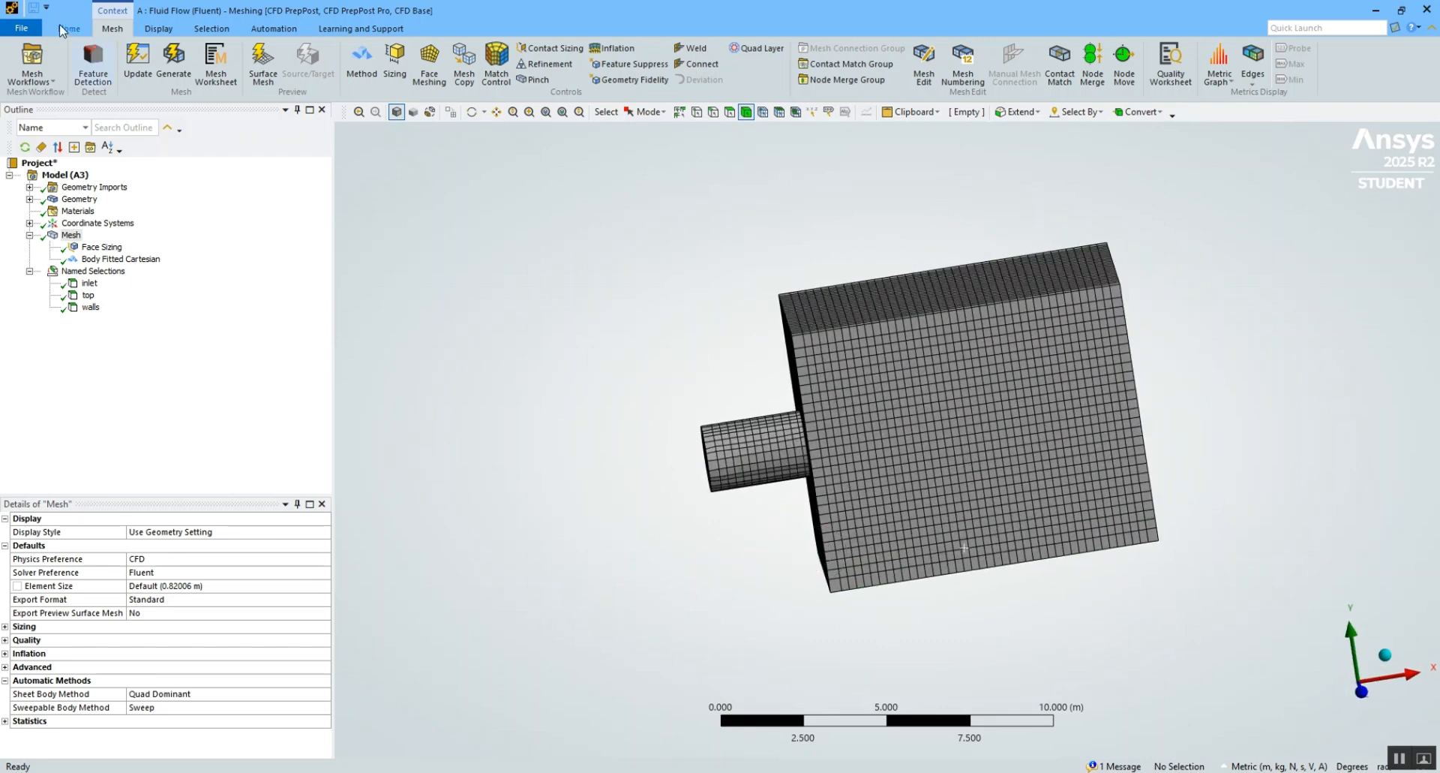
# - Export the mesh as a FLUENT input file (*.msh) named meshtank
pyautogui.click(22, 28)
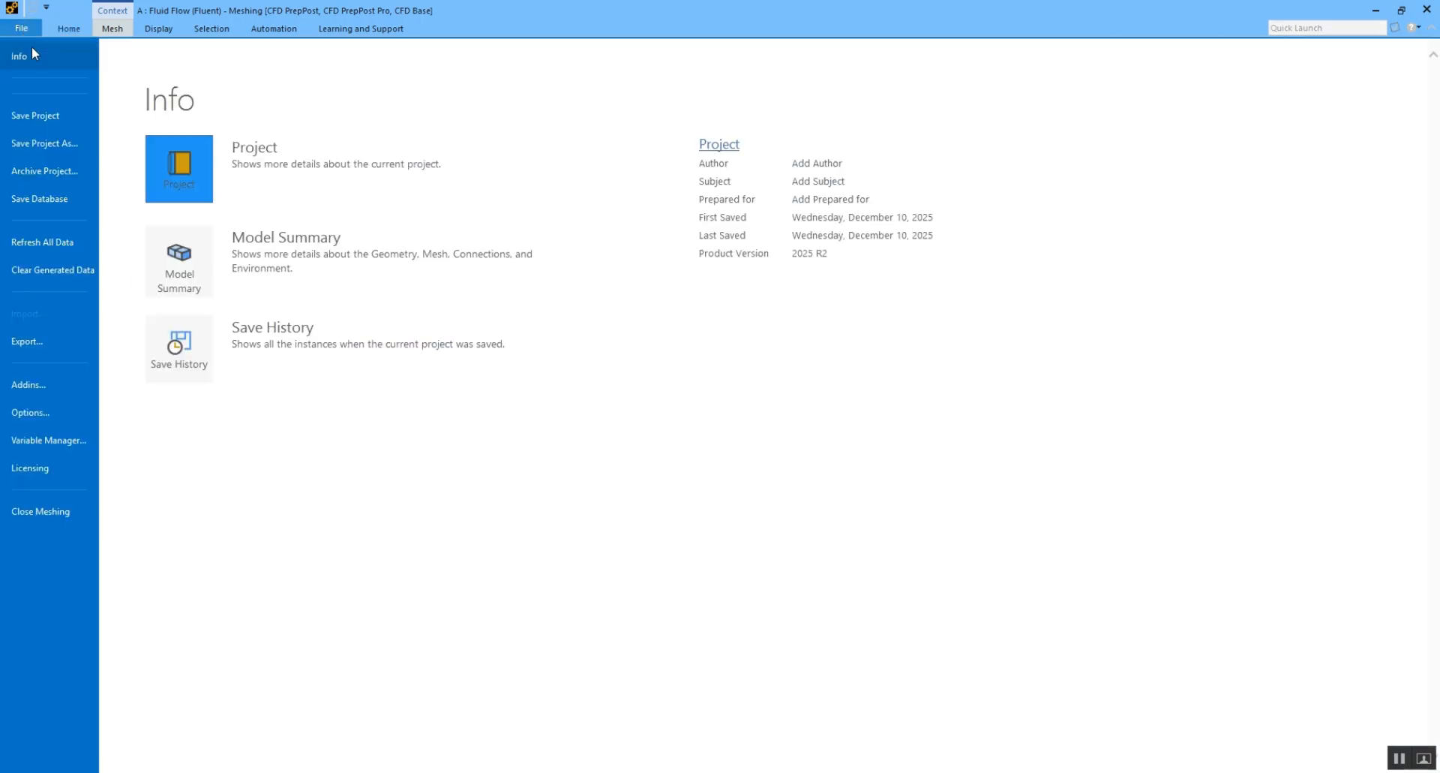
pyautogui.click(34, 343)
pyautogui.click(228, 253)
pyautogui.click(464, 293)
pyautogui.click(650, 233)
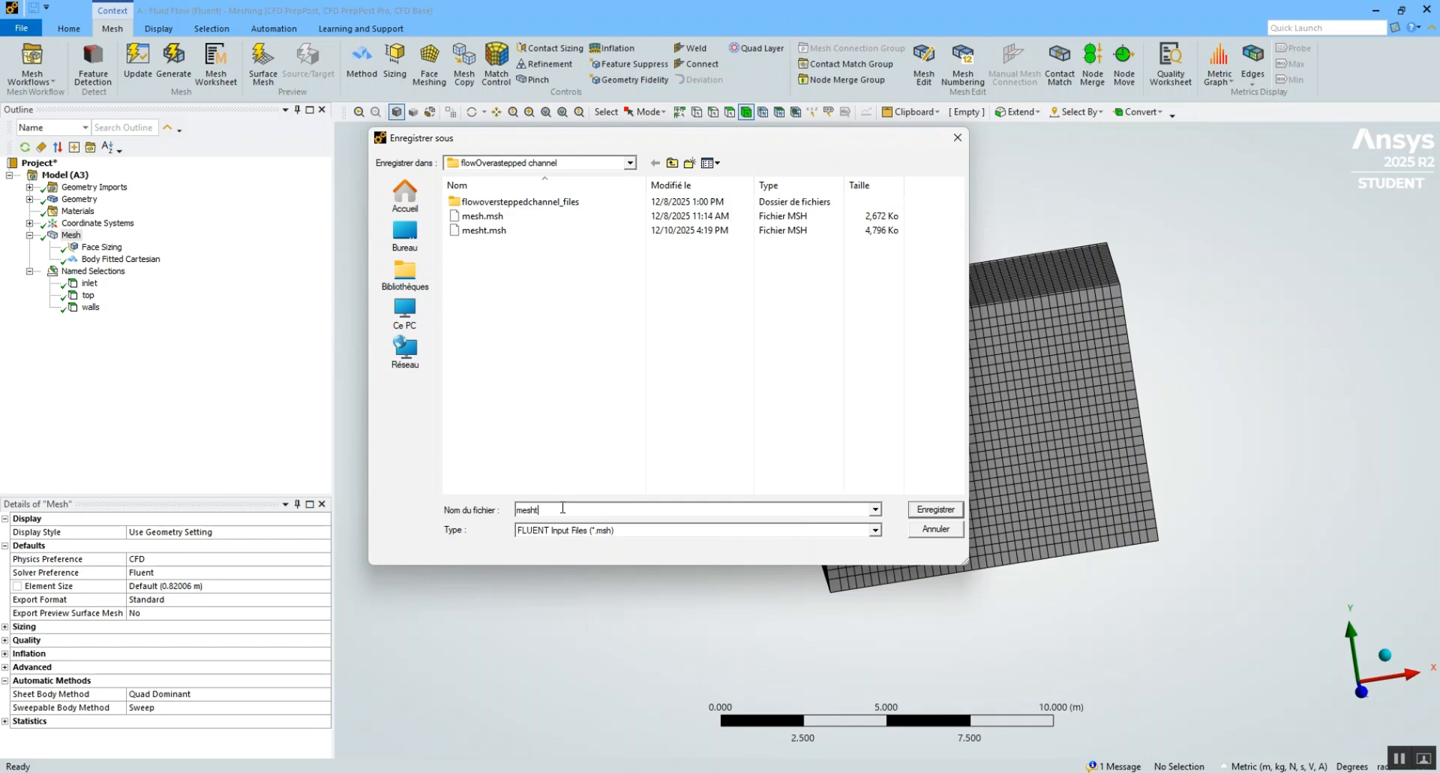
pyautogui.press('BackSpace')
pyautogui.write('t')
pyautogui.press('Tab')
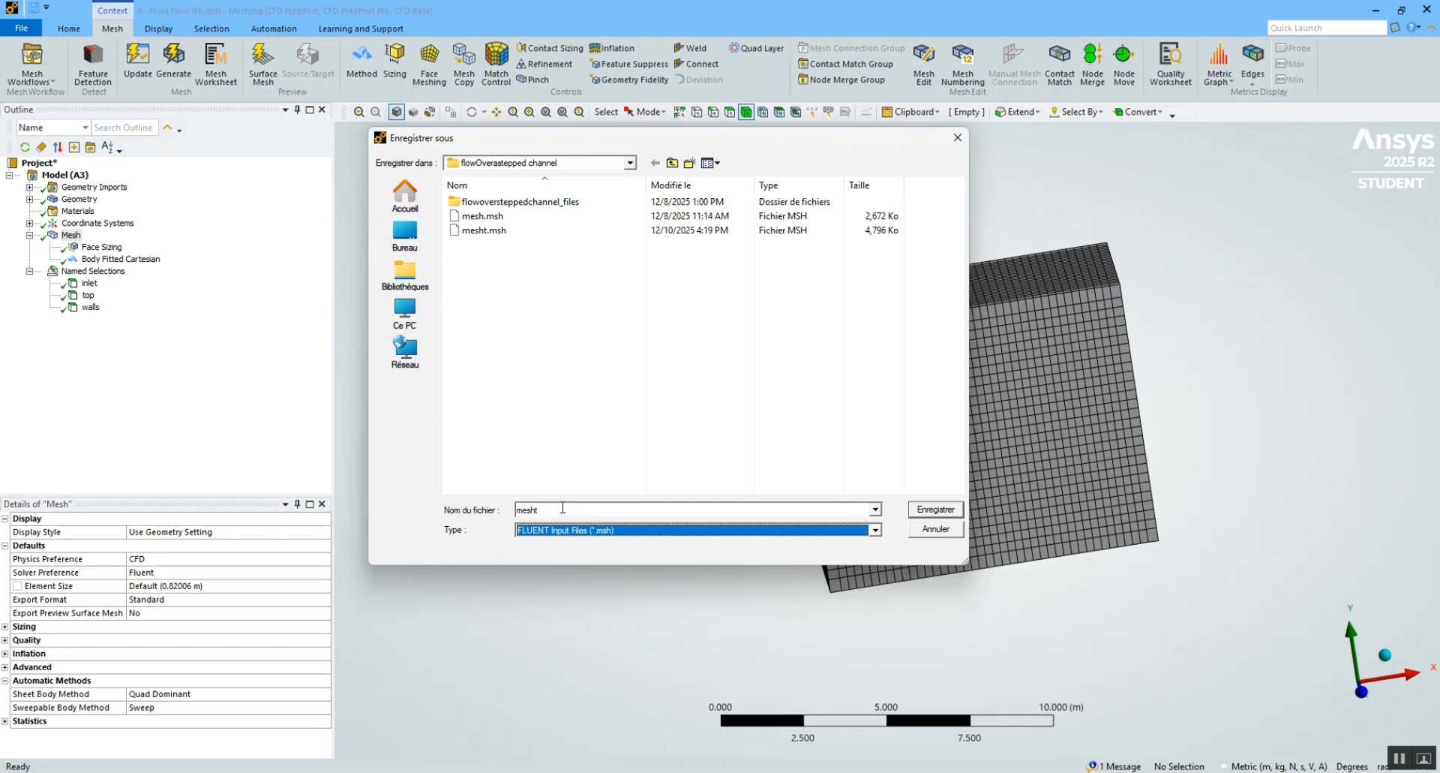
pyautogui.hotkey('shift', 'Tab')
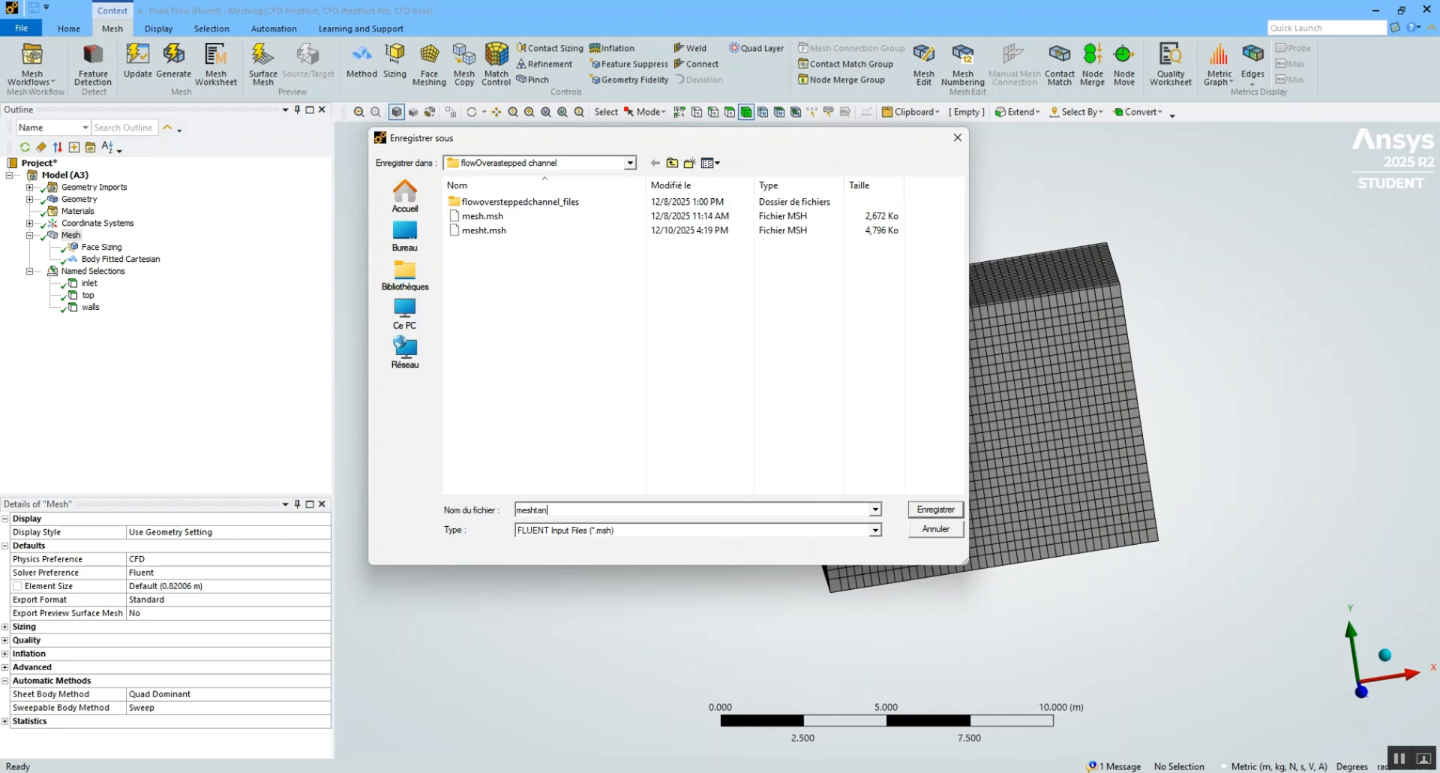
pyautogui.write('meshtank')
pyautogui.press('Return')
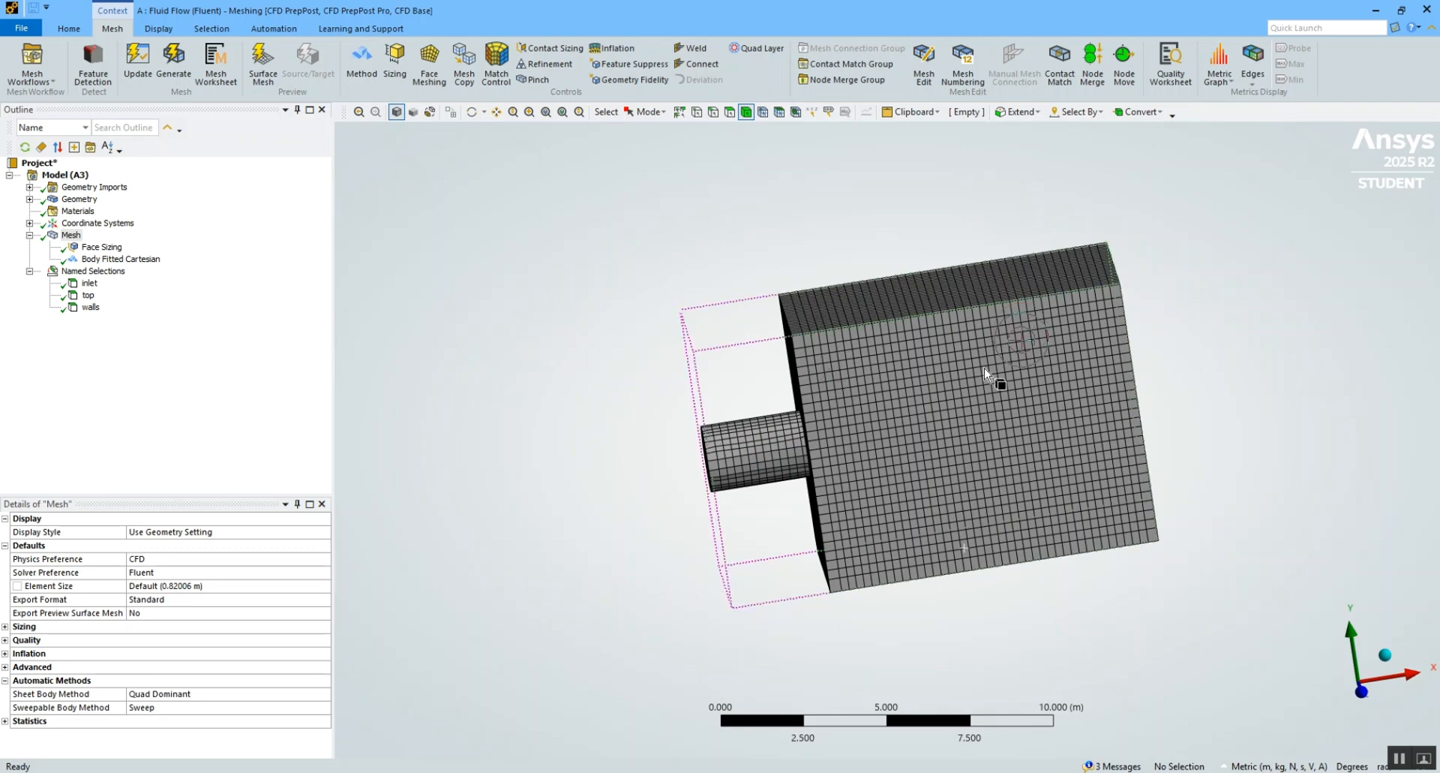
pyautogui.moveTo(792, 432); pyautogui.dragTo(809, 401, button='middle')
pyautogui.moveTo(891, 488); pyautogui.dragTo(842, 488, button='middle')
pyautogui.click(819, 513)
pyautogui.moveTo(930, 553); pyautogui.dragTo(951, 415, button='middle')
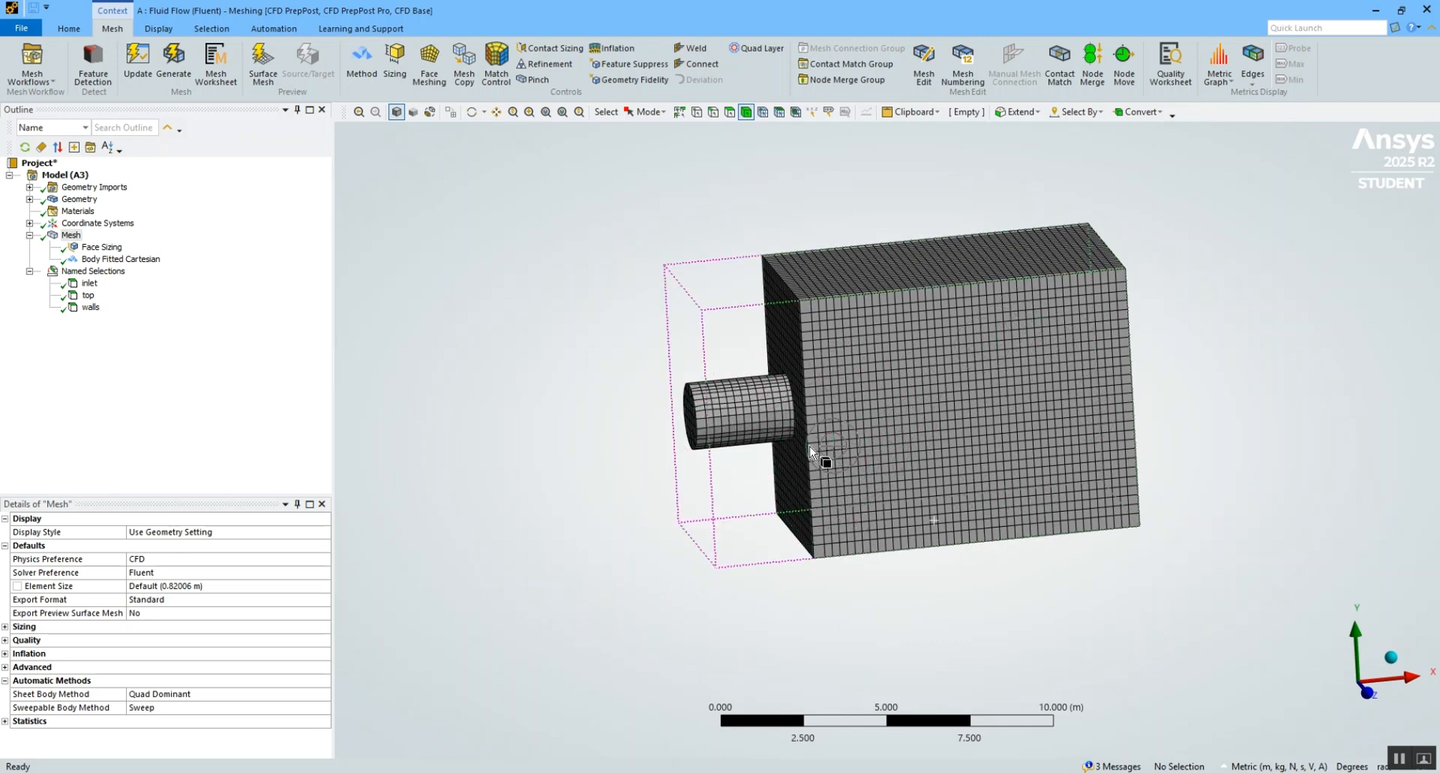
# - Switch to File Explorer at the Filltank1T case folder and open its 0 folder
pyautogui.click(1379, 9)
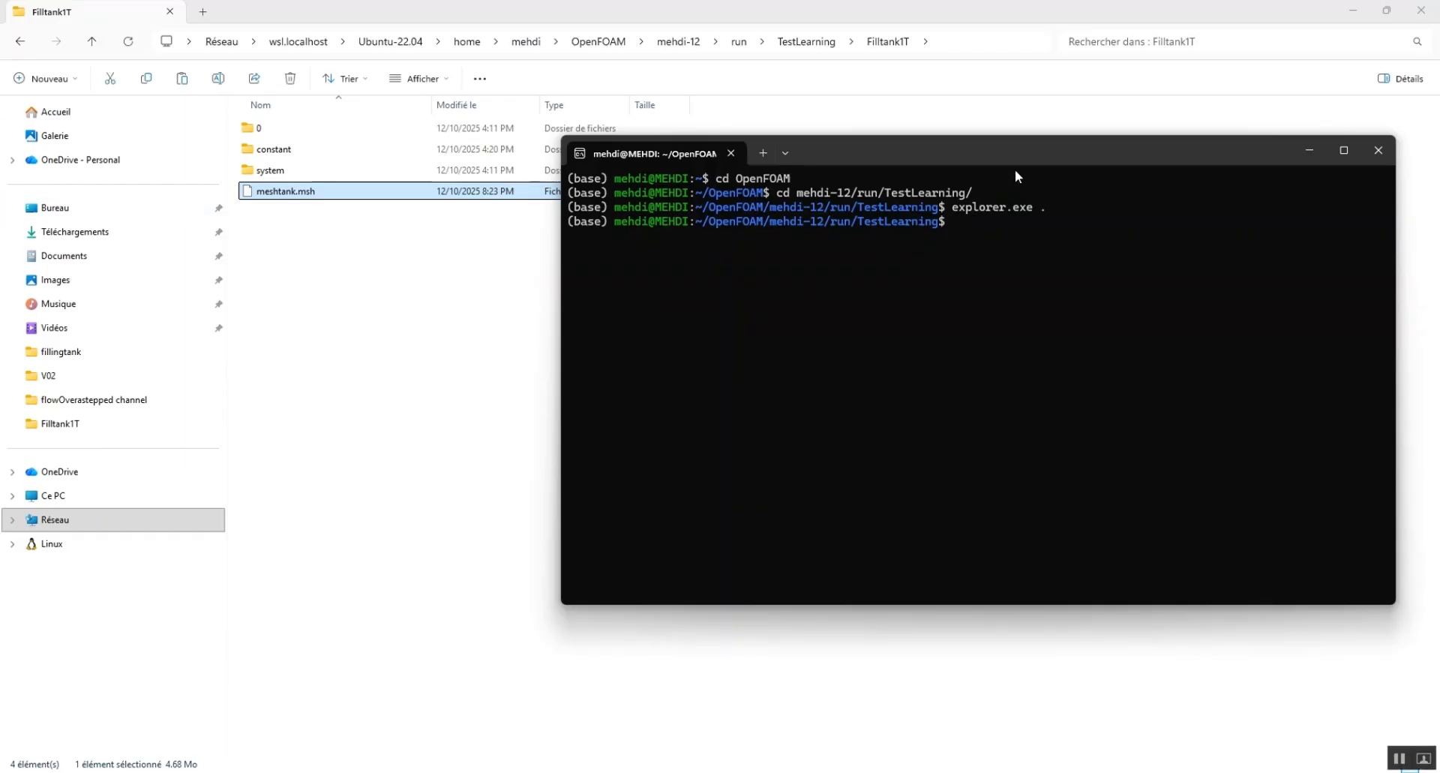
pyautogui.moveTo(797, 153); pyautogui.dragTo(716, 290)
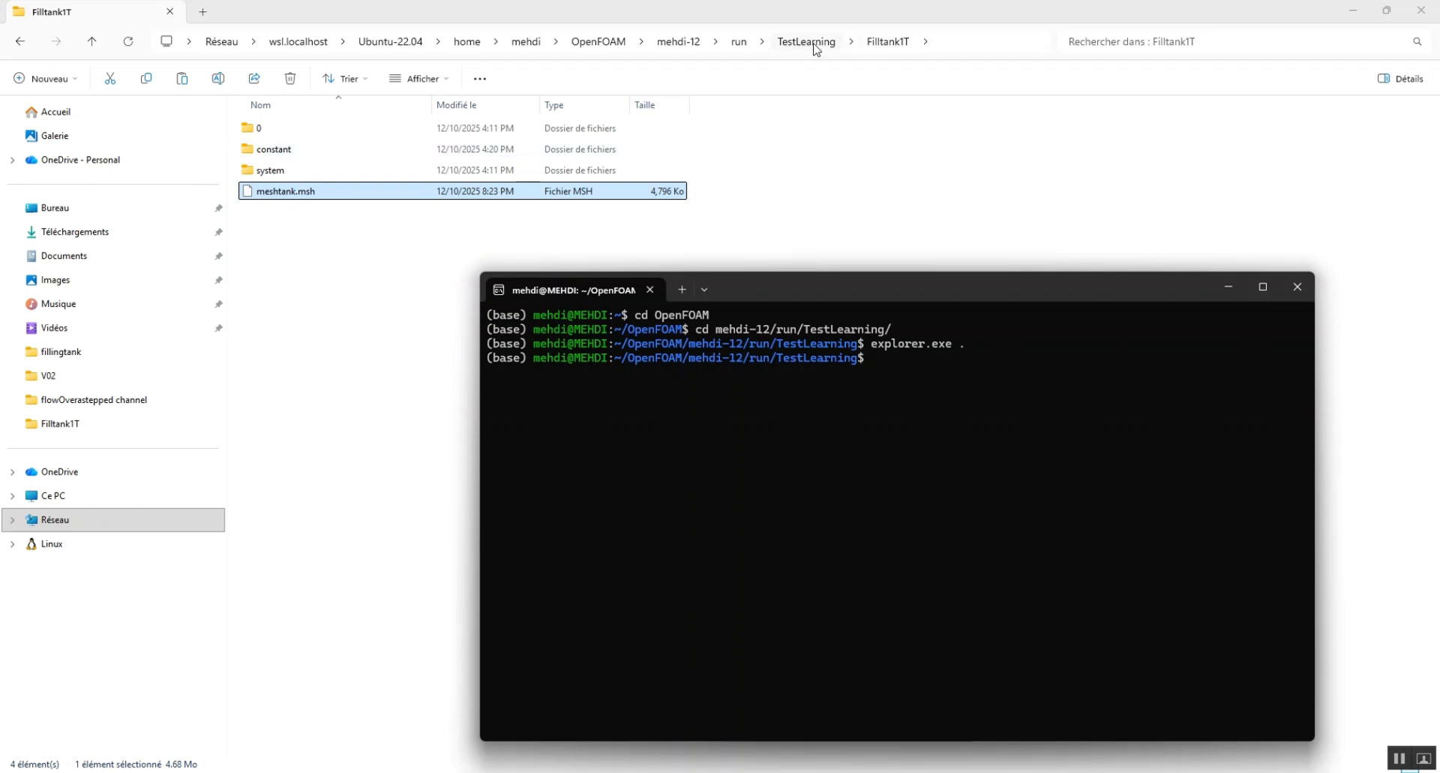
pyautogui.click(257, 271)
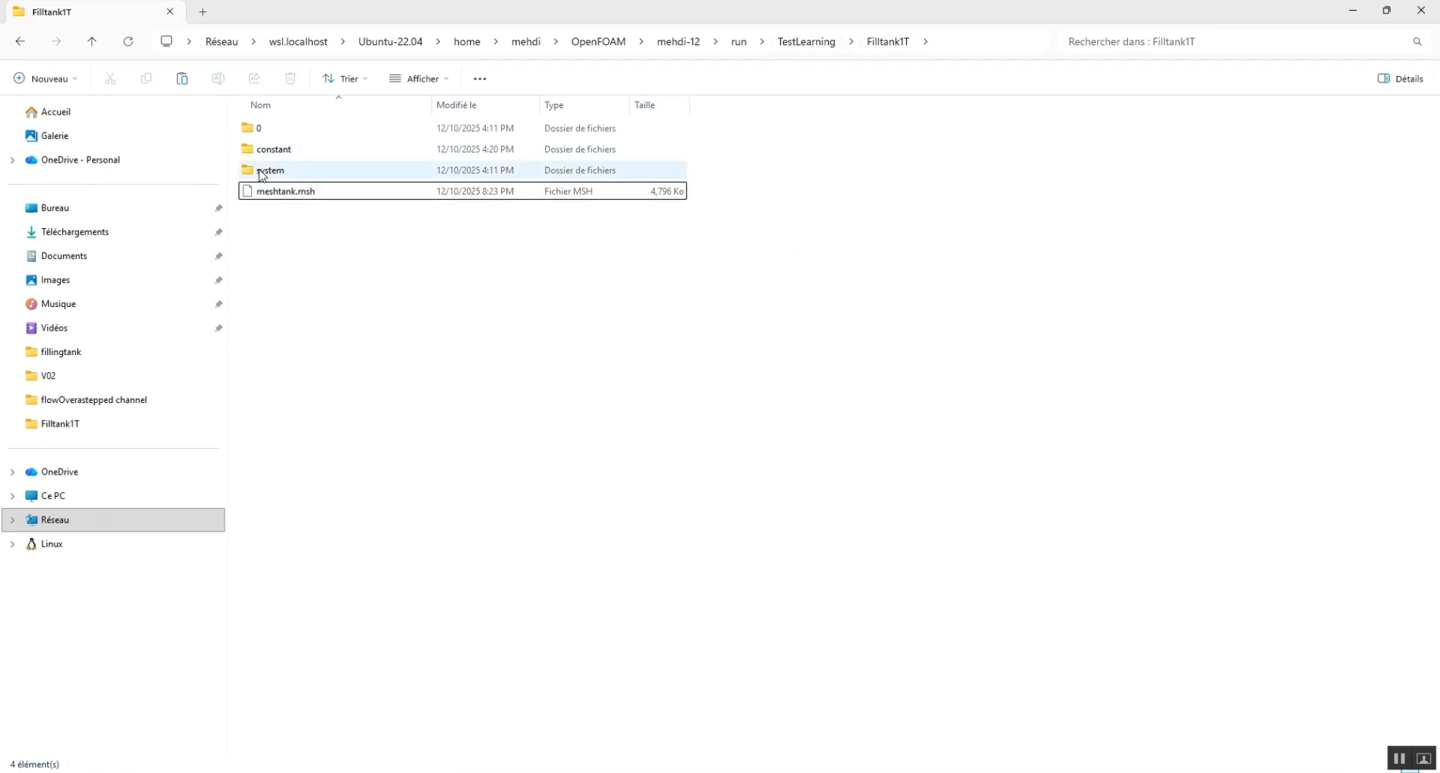
pyautogui.doubleClick(281, 136)
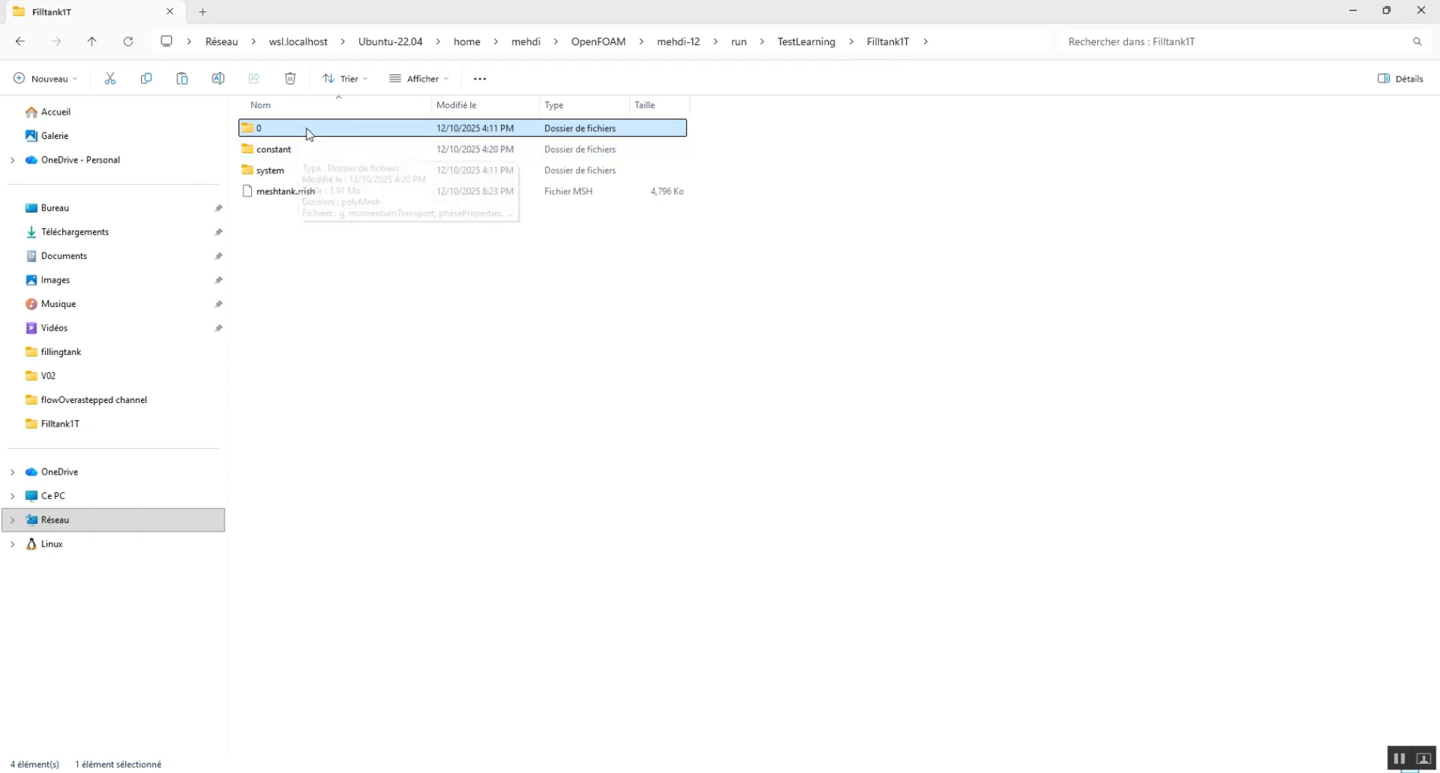
pyautogui.doubleClick(283, 138)
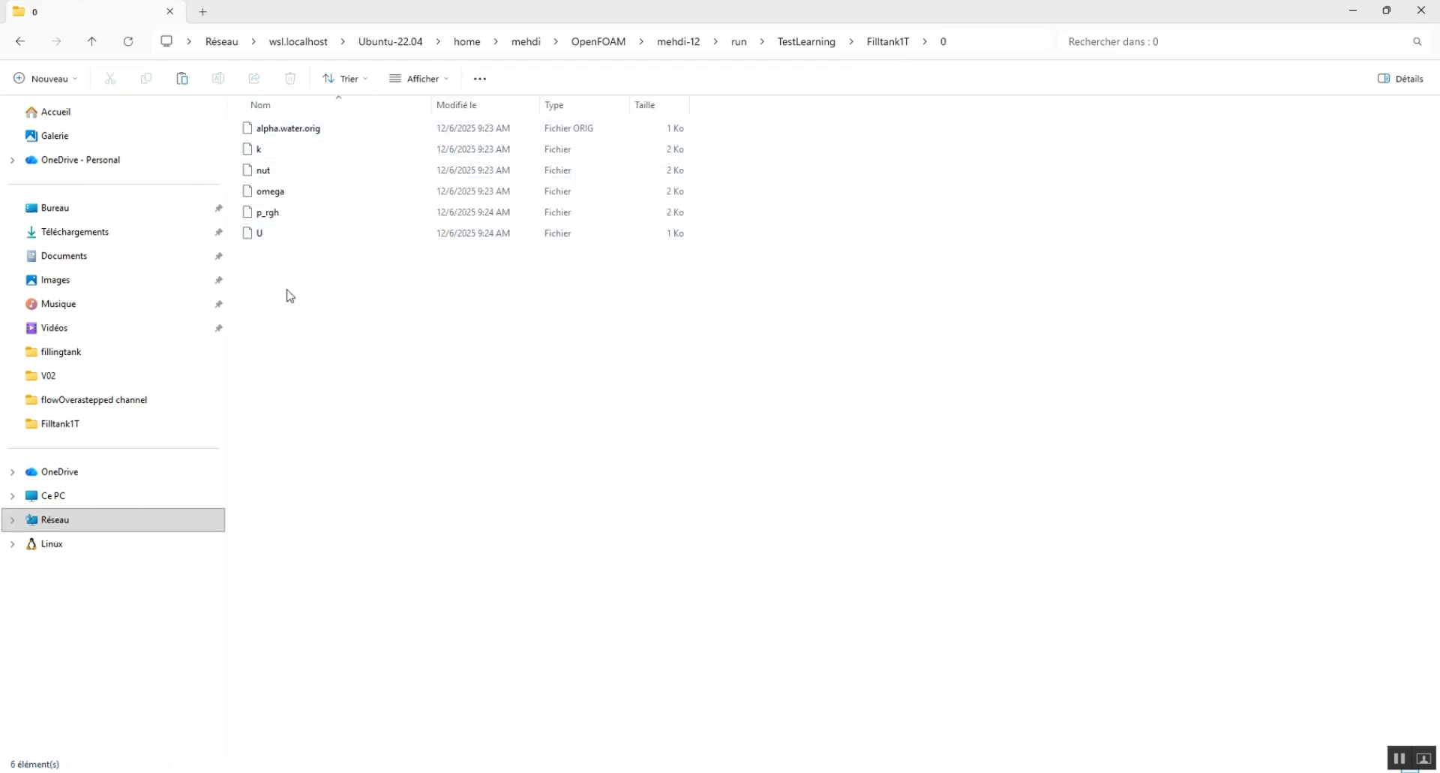
# - Open the alpha.water.orig file in Visual Studio Code, just this once
pyautogui.click(294, 129)
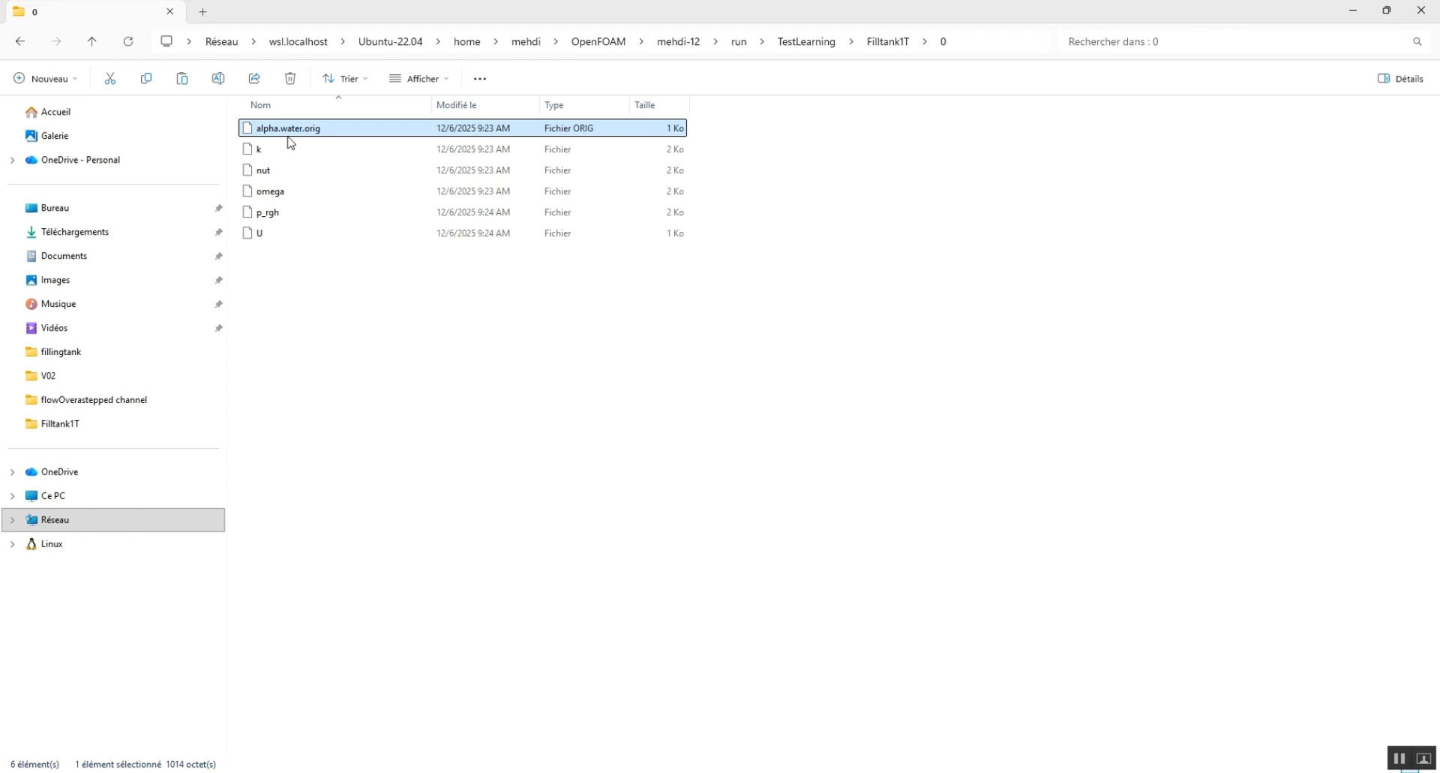
pyautogui.doubleClick(290, 134)
pyautogui.click(662, 334)
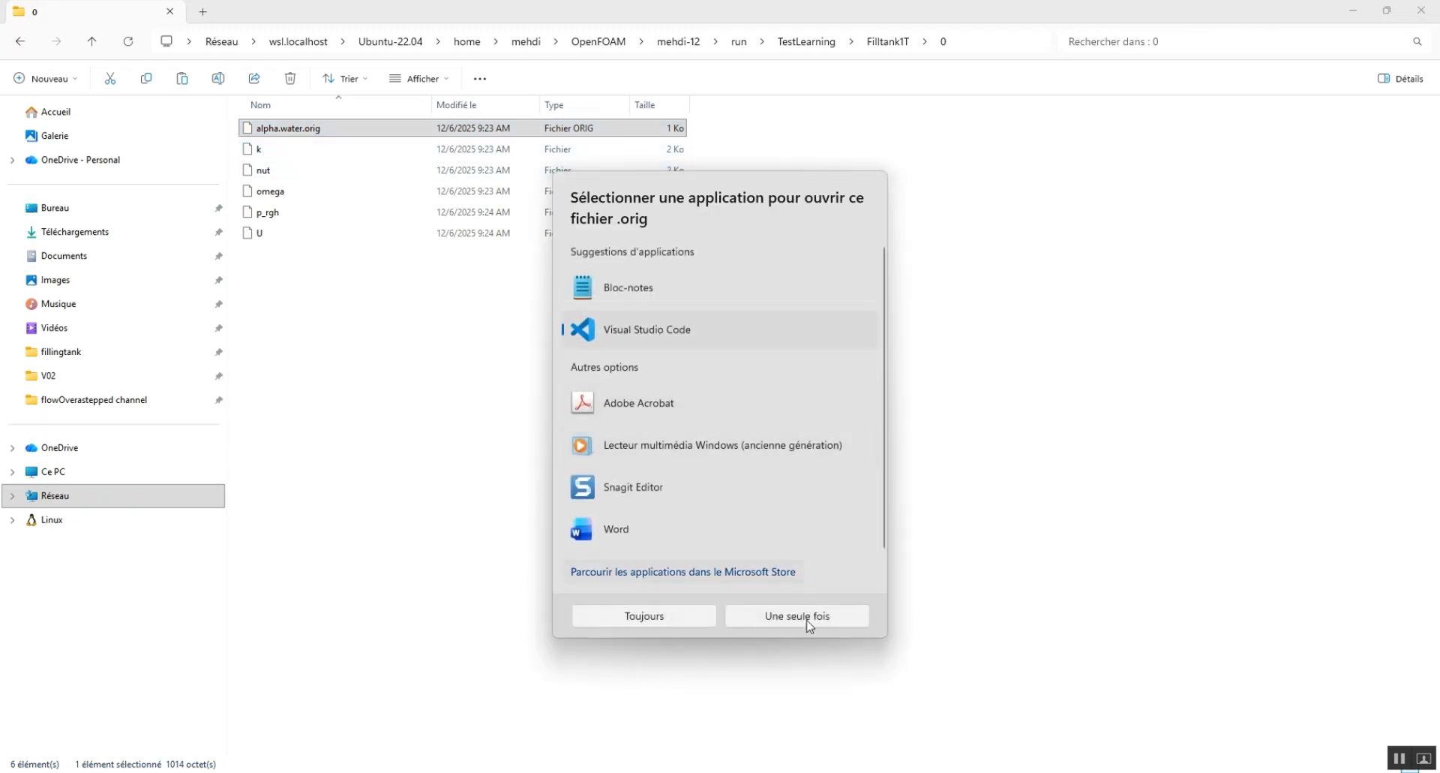
pyautogui.click(805, 614)
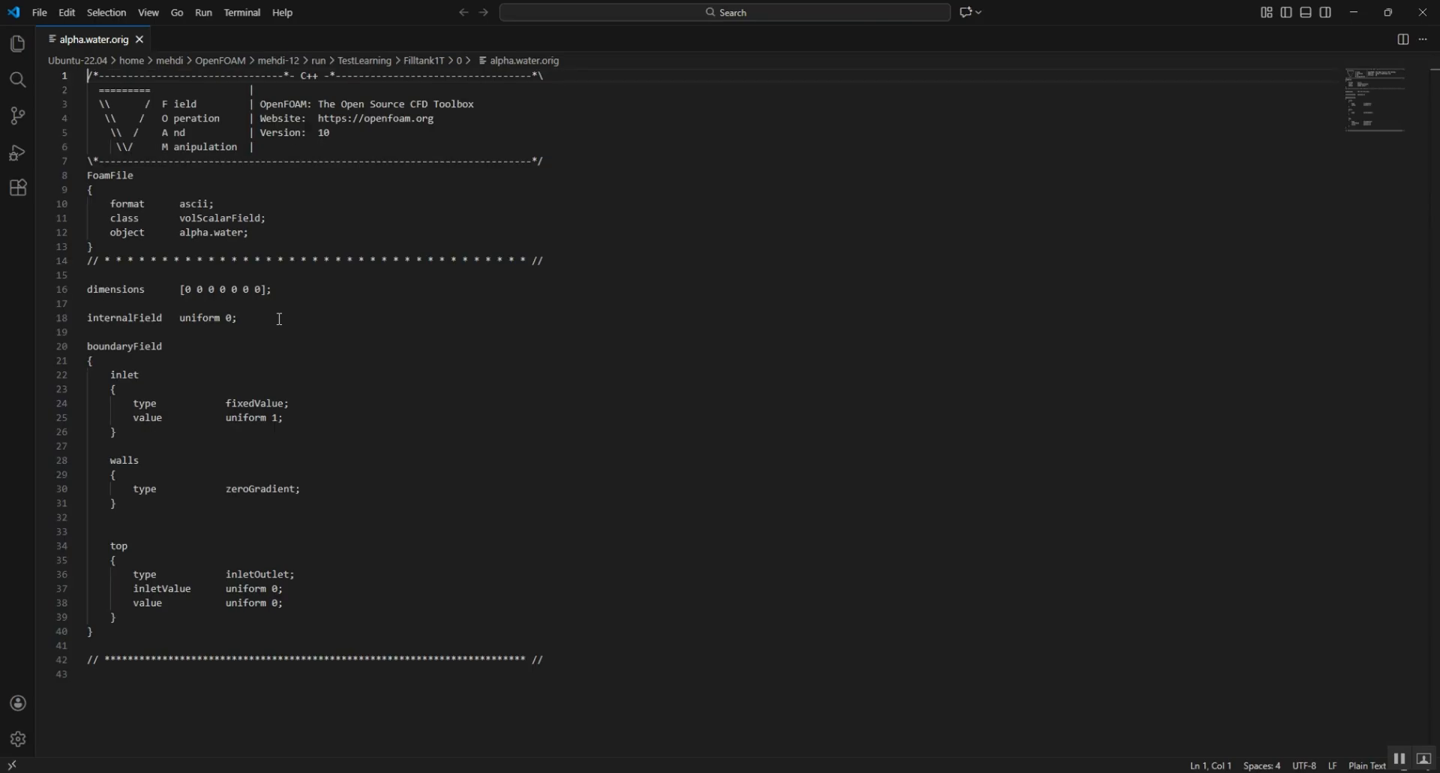
# - Review the dimensions and the inlet, walls and top boundary conditions in alpha.water.orig, and return to the 0 folder
pyautogui.click(186, 302)
pyautogui.moveTo(118, 292); pyautogui.dragTo(215, 306)
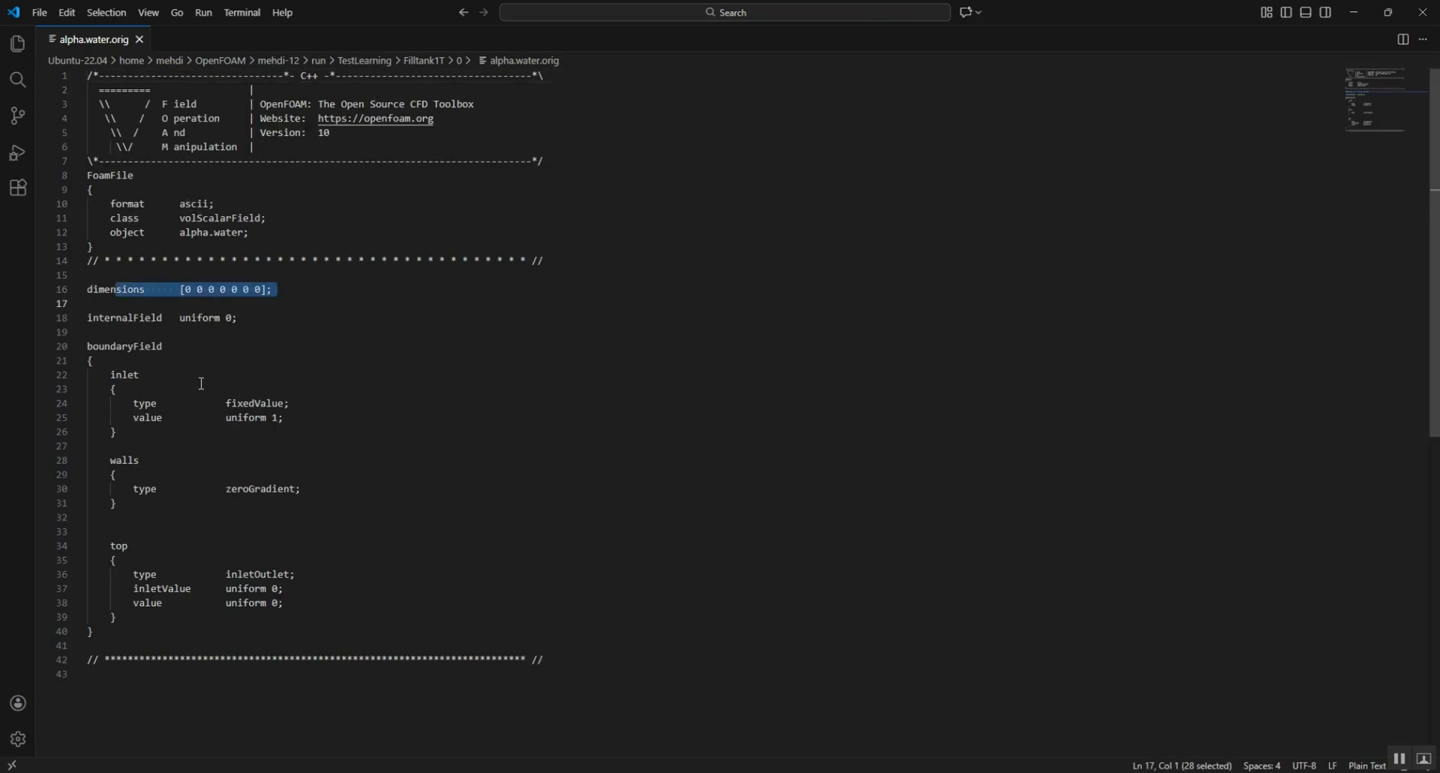
pyautogui.click(120, 389)
pyautogui.moveTo(219, 430); pyautogui.dragTo(308, 441)
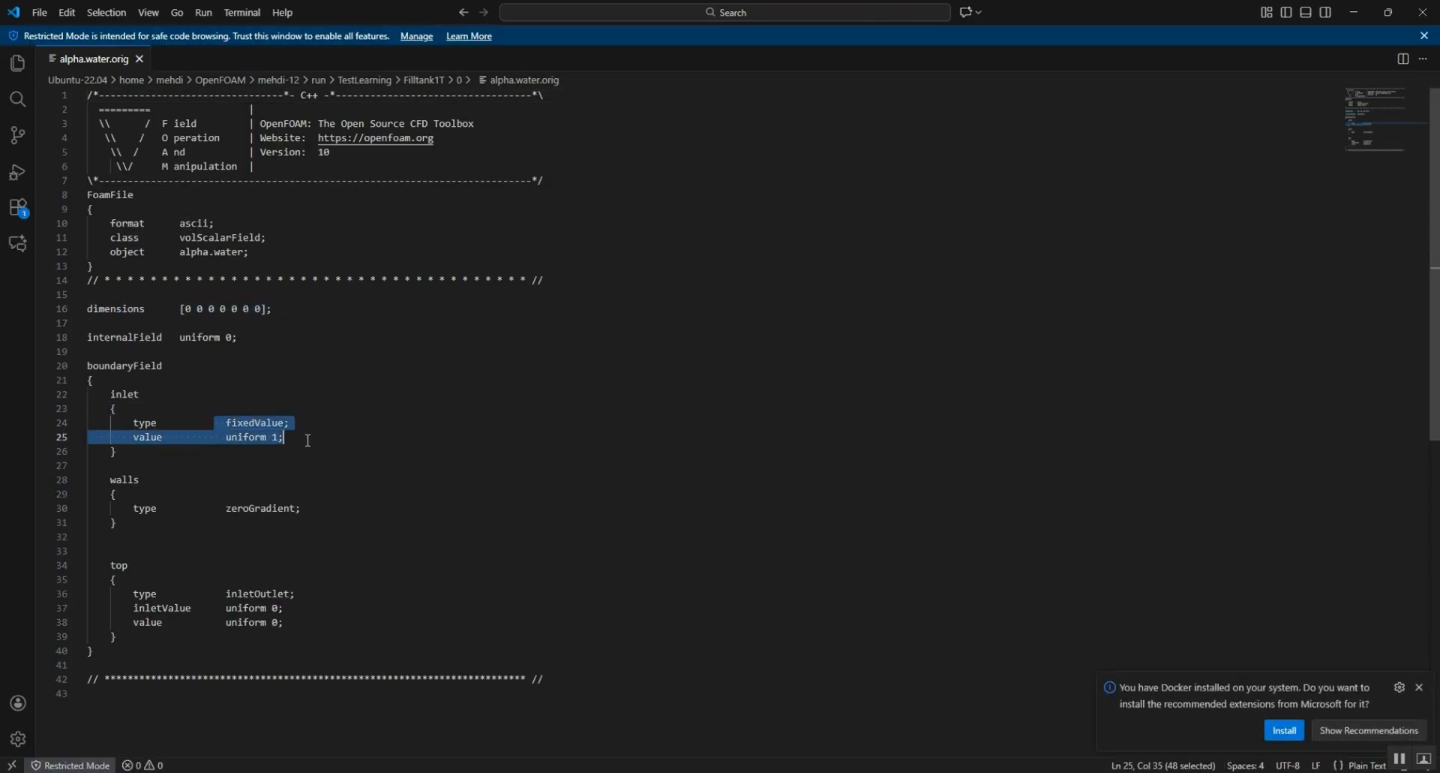
pyautogui.click(253, 470)
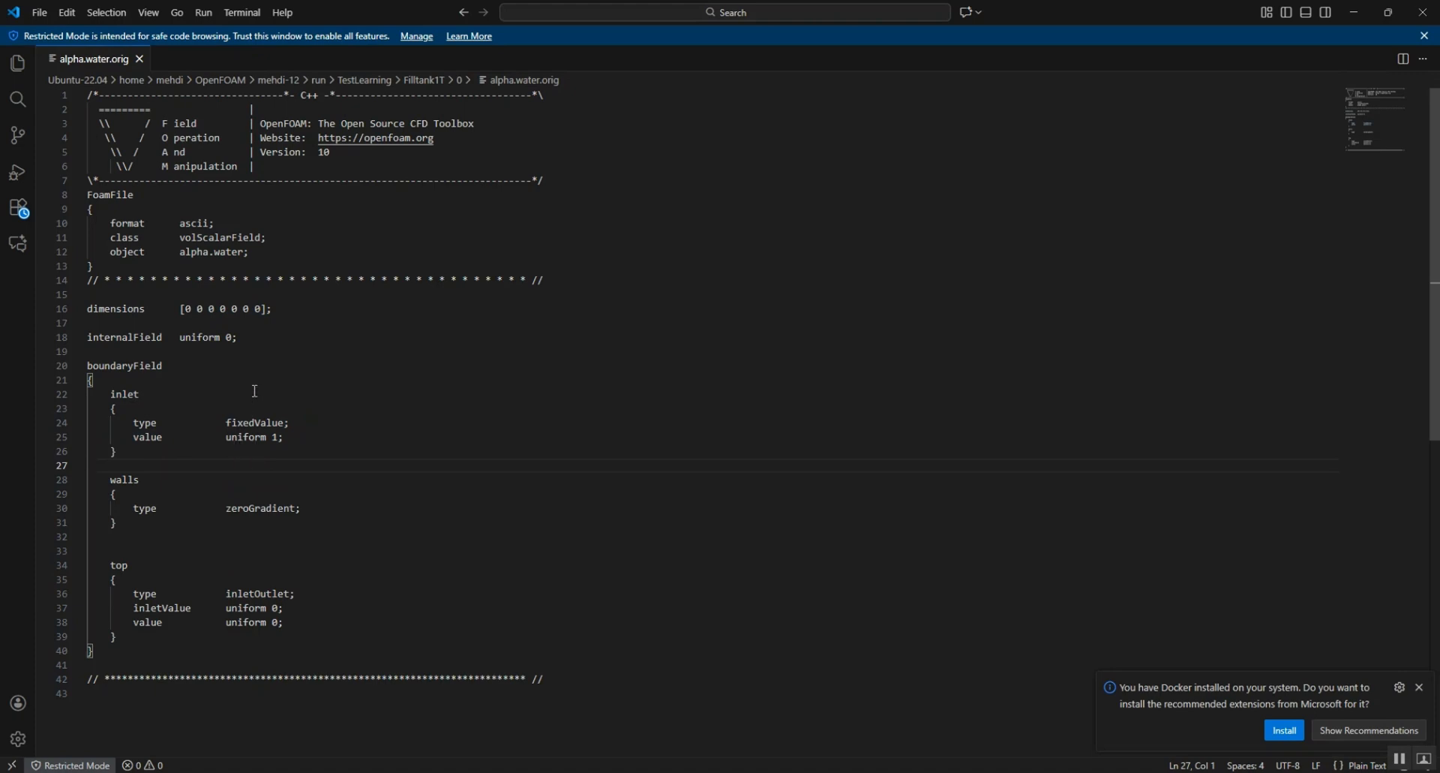
pyautogui.scroll(-3, 228, 410)
pyautogui.scroll(3, 228, 413)
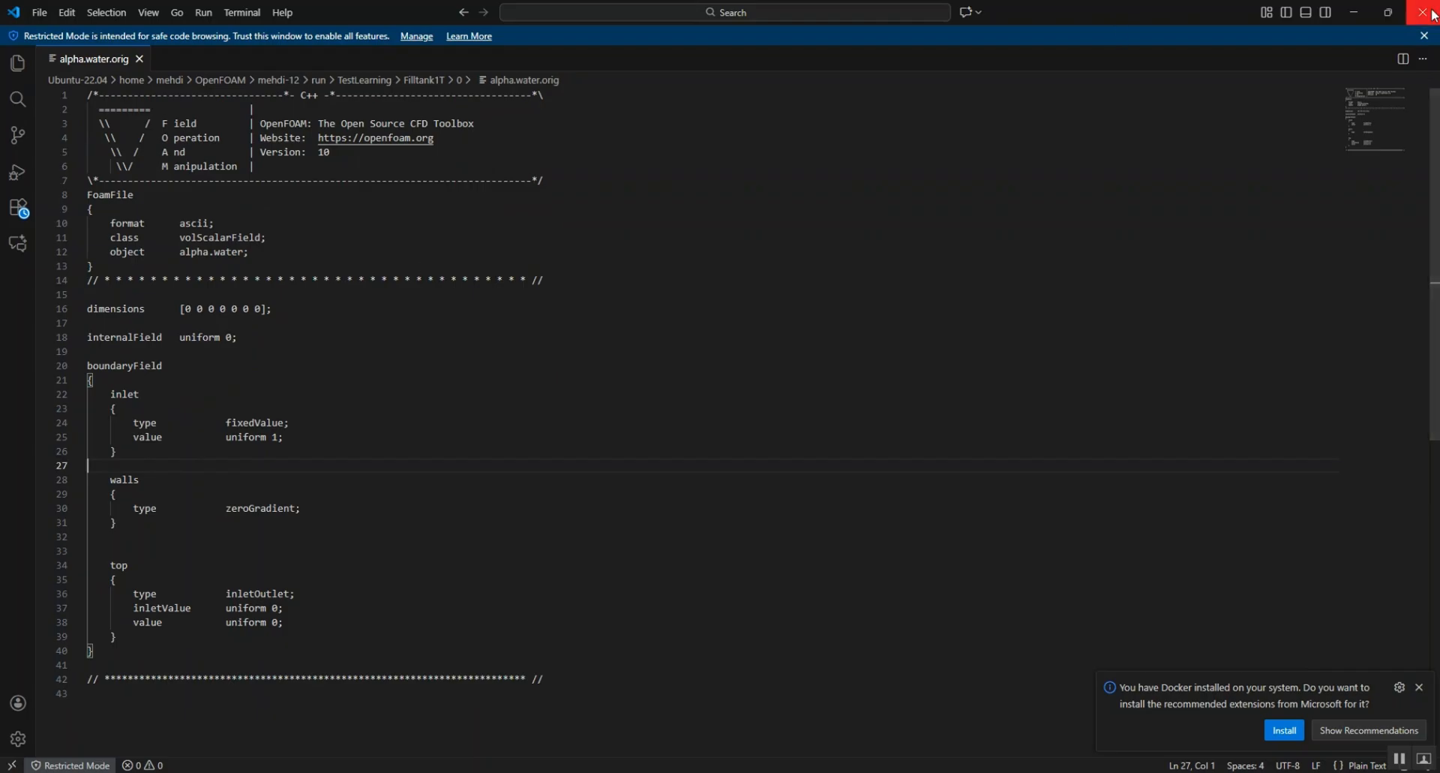
pyautogui.hotkey('alt', 'Tab')
# - Open the k file in Visual Studio Code, review its inlet and walls boundary conditions, and return to the 0 folder
pyautogui.click(284, 154)
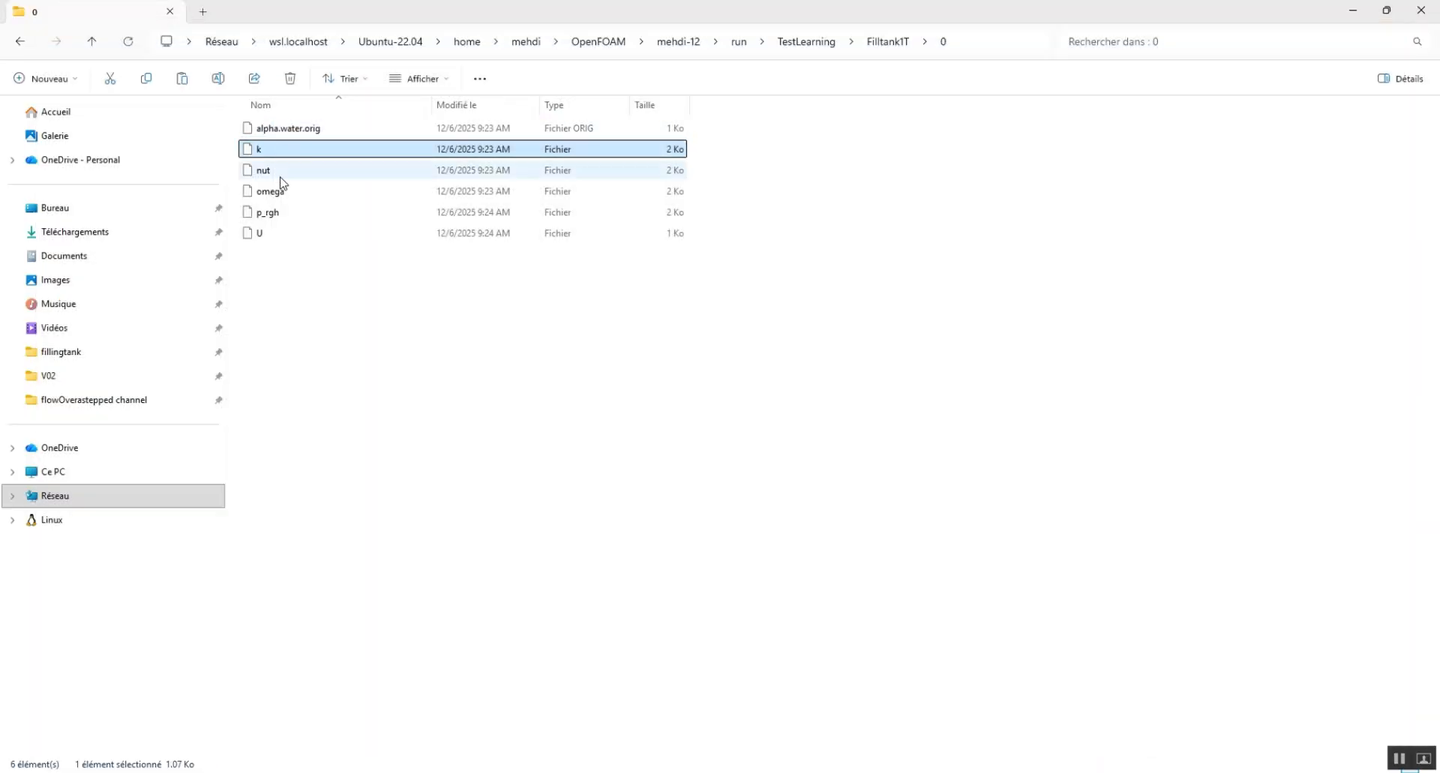
pyautogui.doubleClick(293, 159)
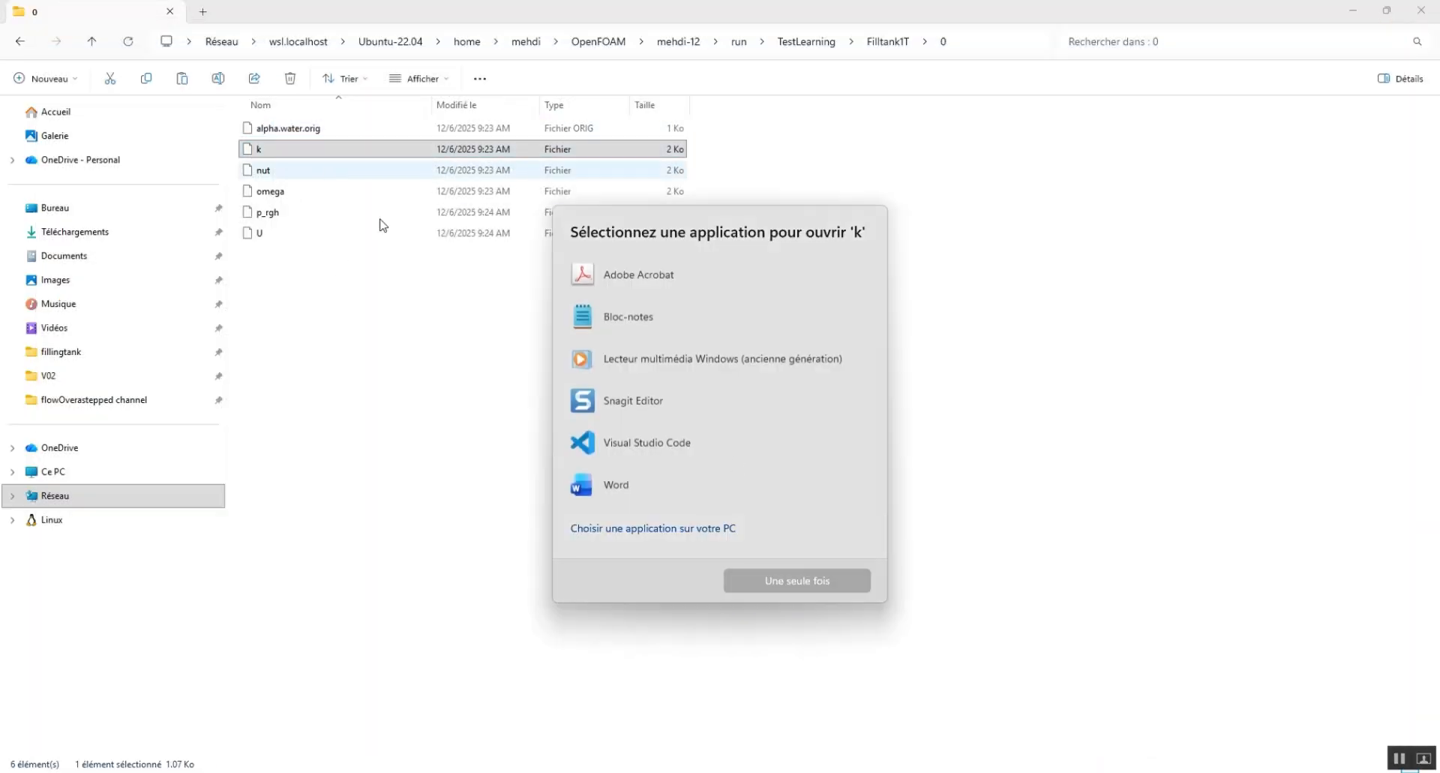
pyautogui.click(788, 582)
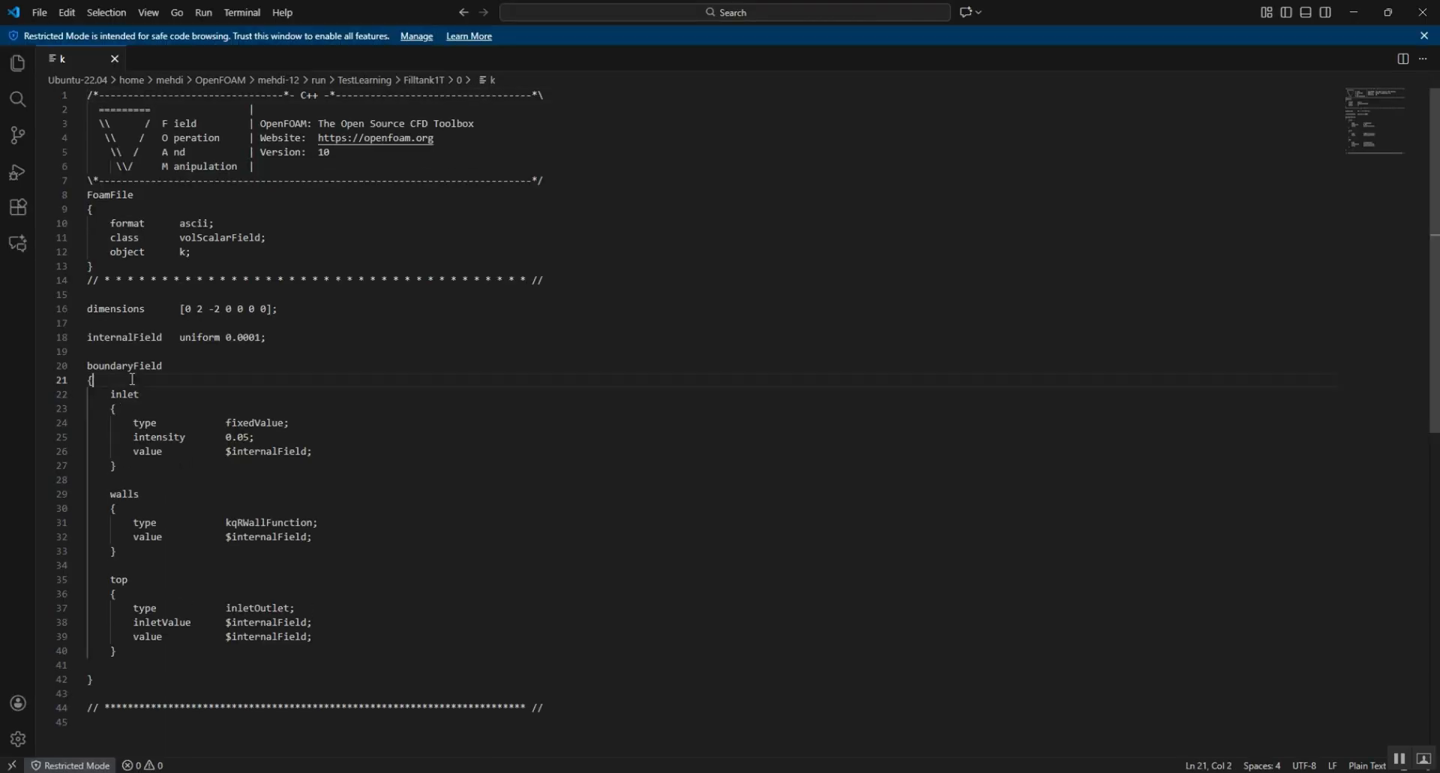
pyautogui.doubleClick(124, 394)
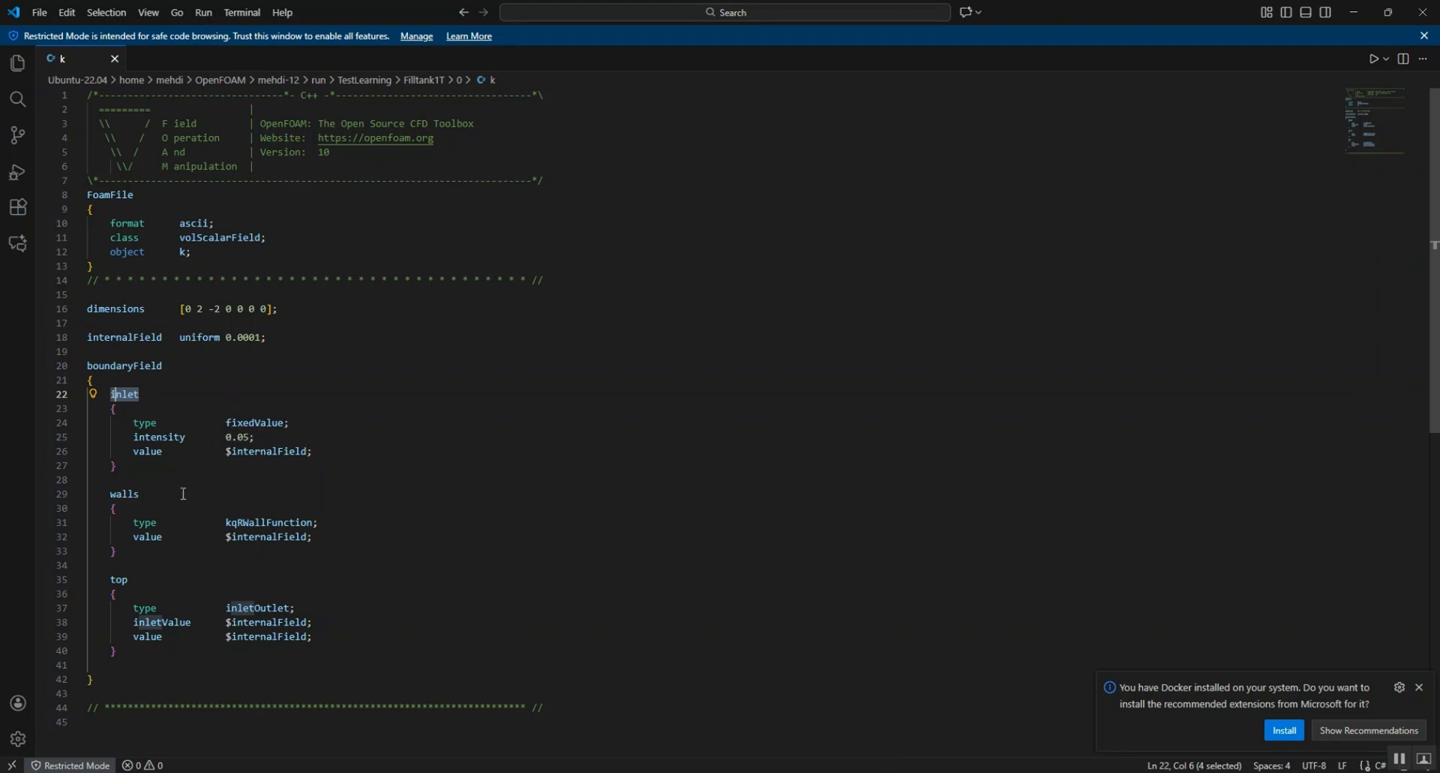
pyautogui.moveTo(222, 525); pyautogui.dragTo(302, 523)
pyautogui.hotkey('alt', 'Tab')
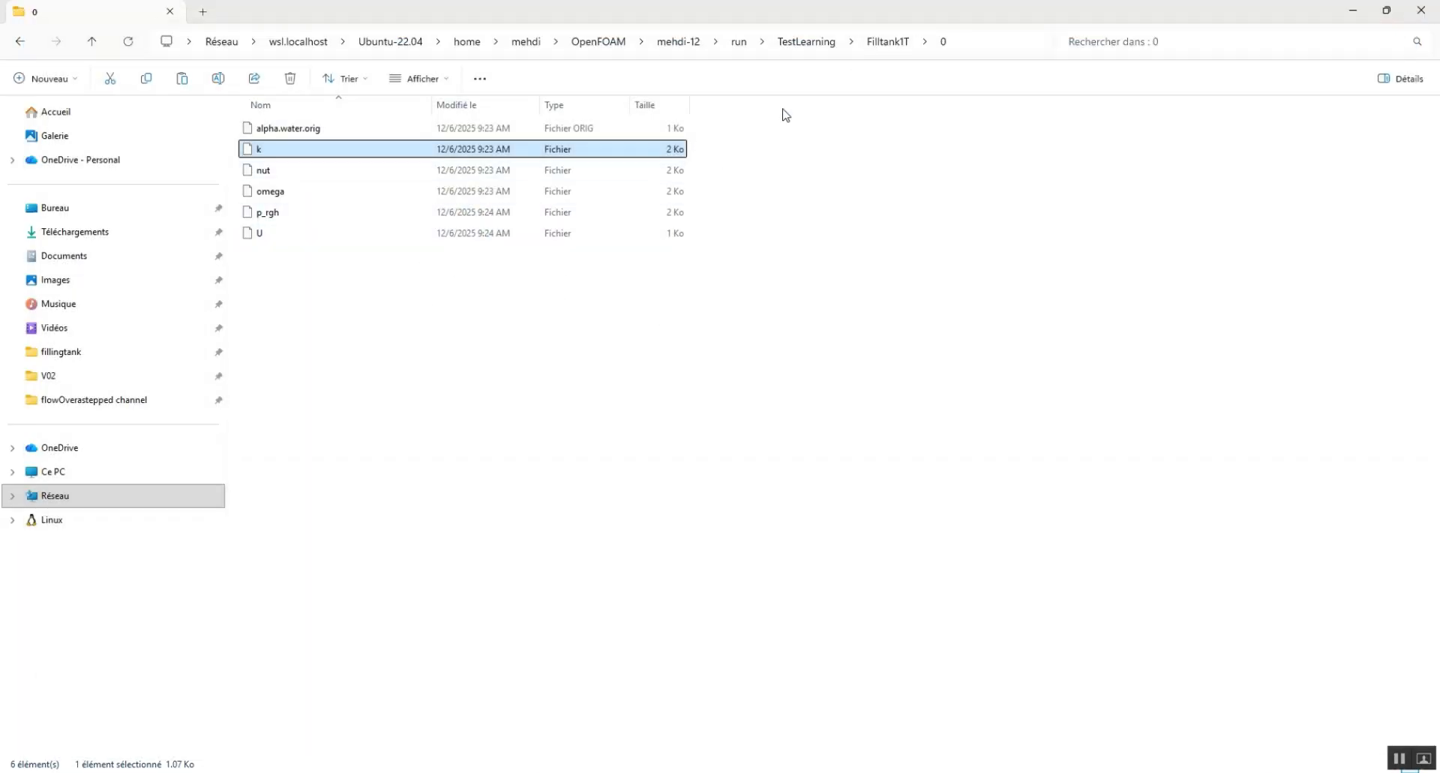
# - Permanently delete the polyMesh folder from the constant folder of the Filltank1T case
pyautogui.click(890, 42)
pyautogui.doubleClick(294, 154)
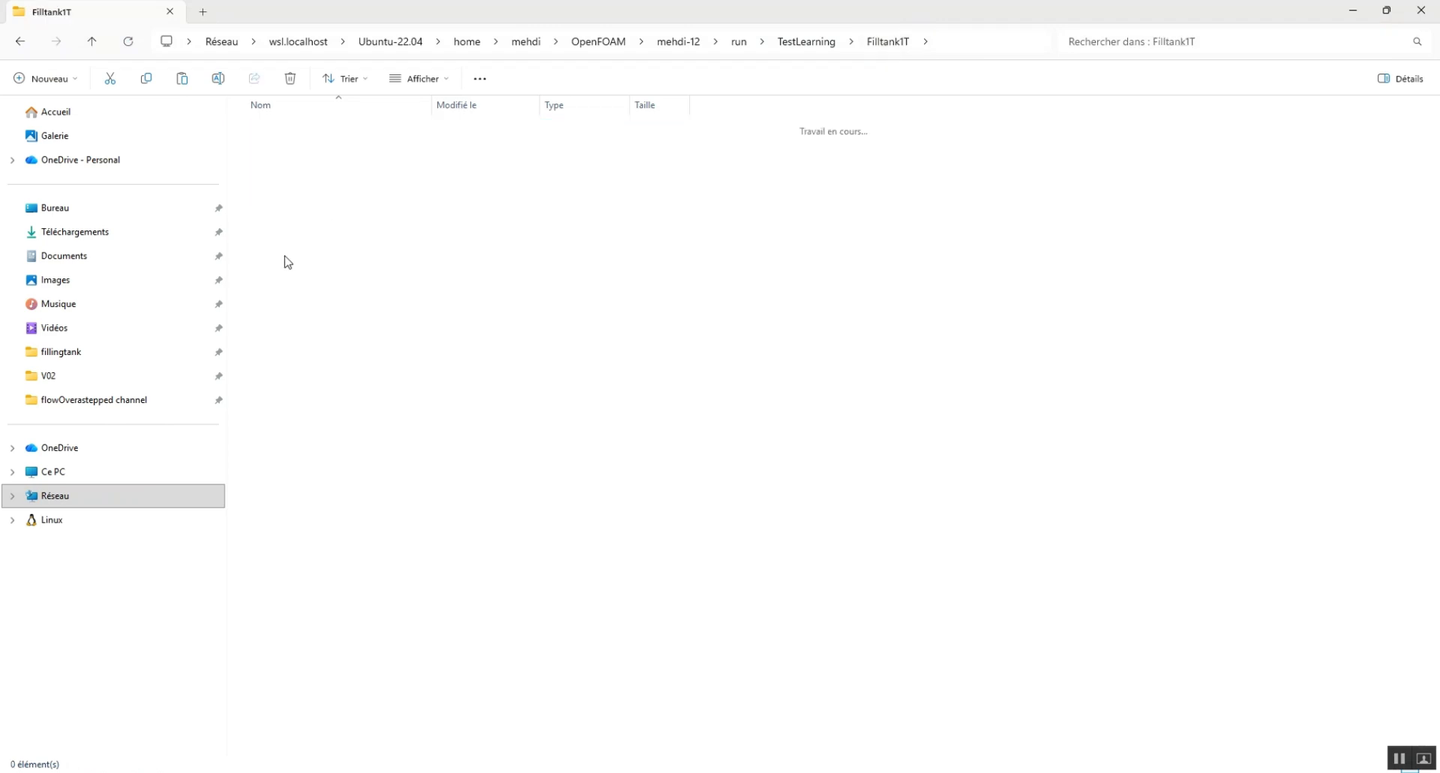
pyautogui.click(284, 131)
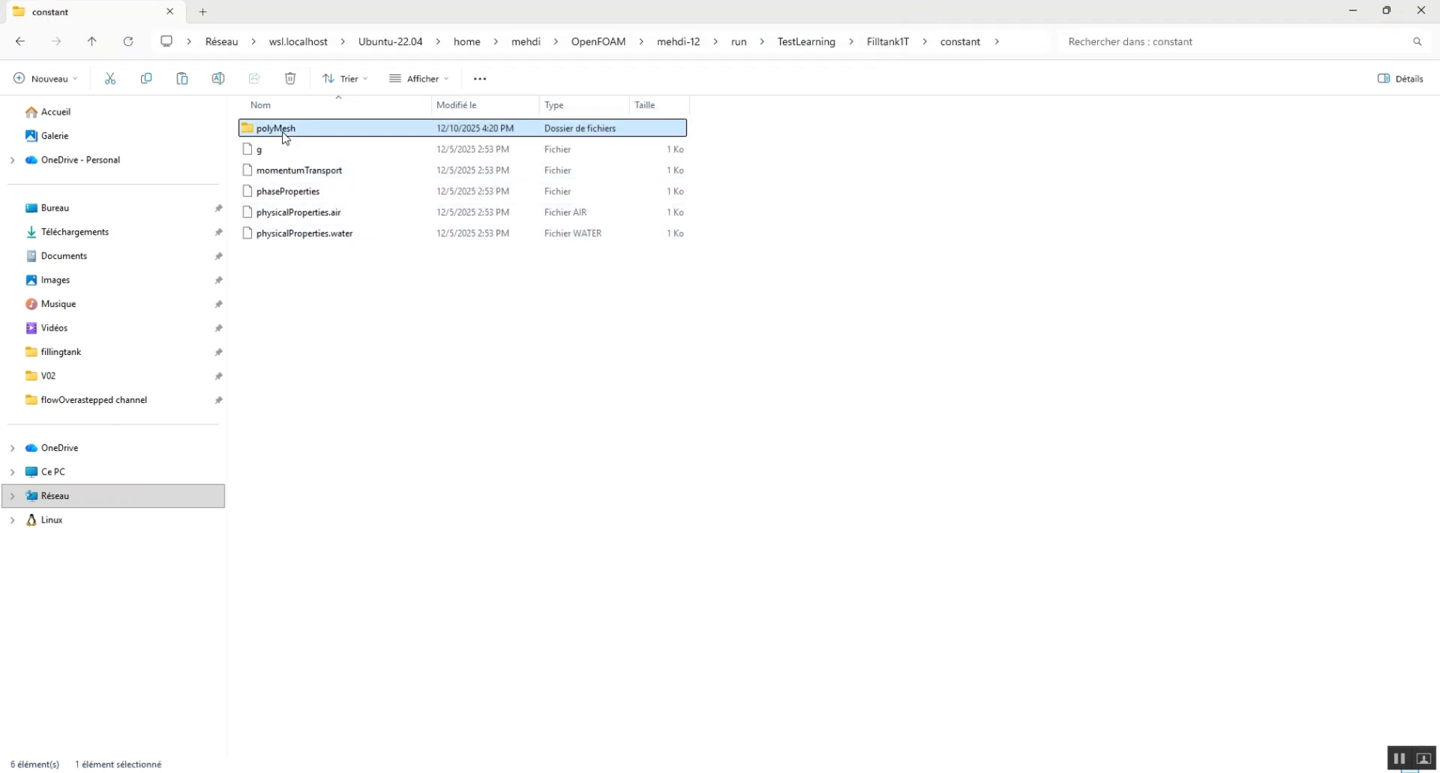
pyautogui.press('Delete')
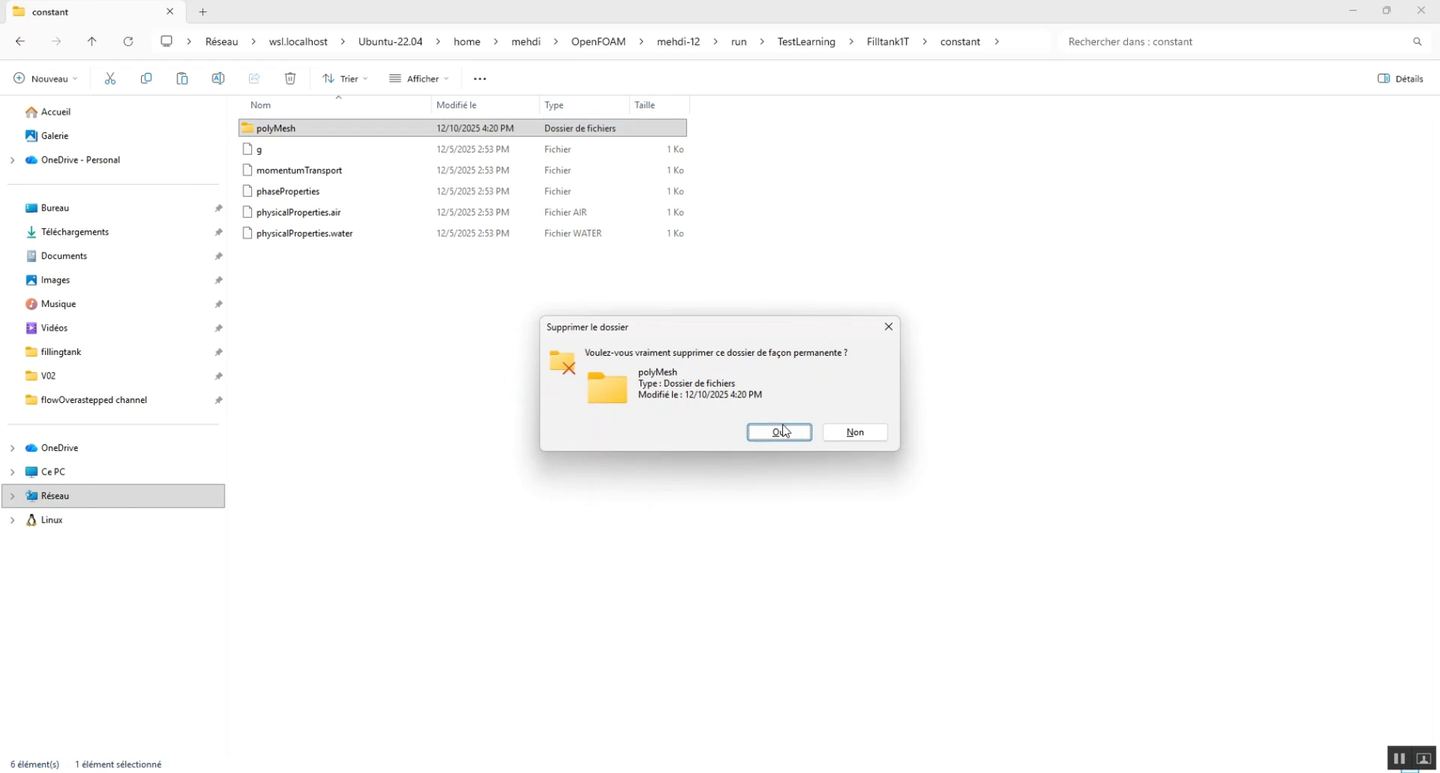
pyautogui.click(780, 427)
# - Look through the case's system folder, including blockMeshDict, and return to Filltank1T to select meshtank.msh
pyautogui.click(891, 43)
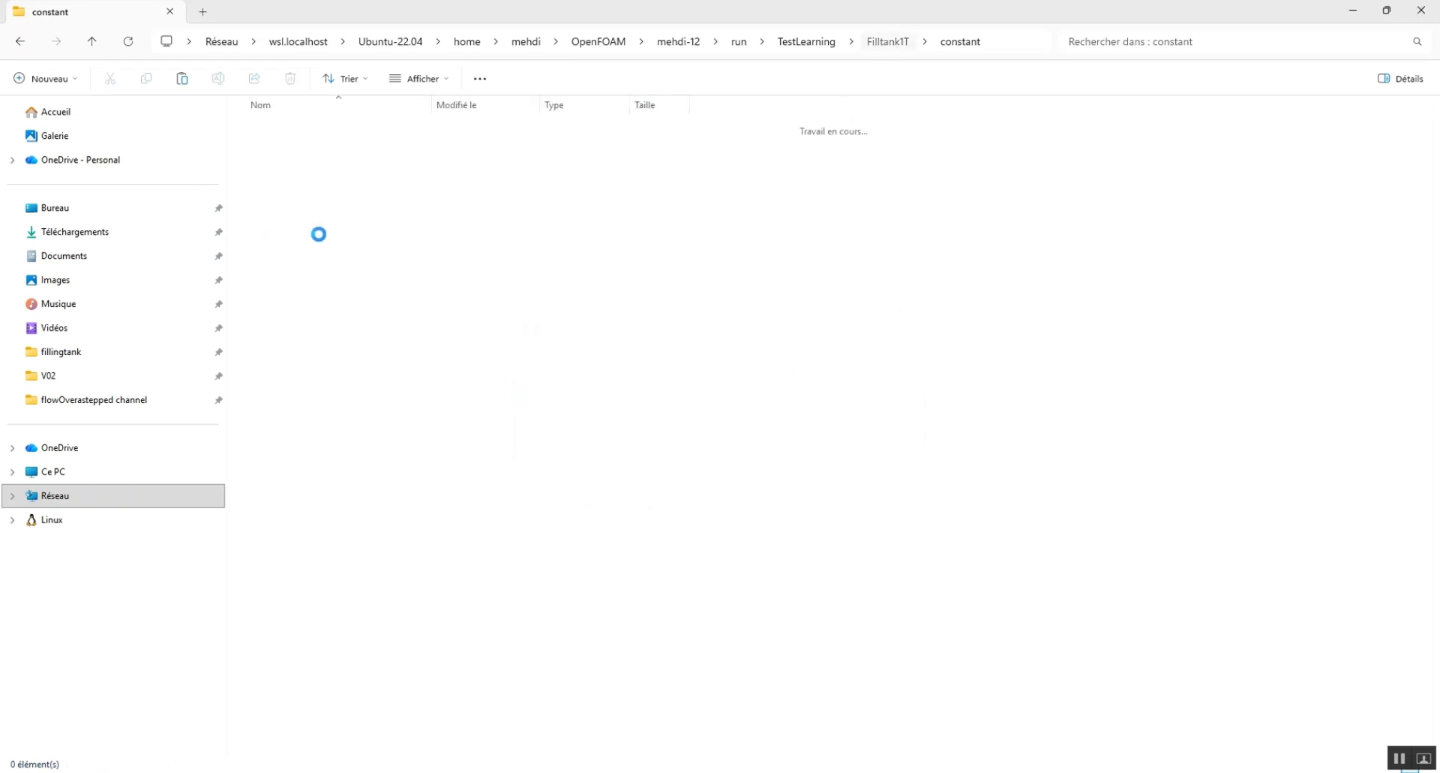
pyautogui.doubleClick(297, 171)
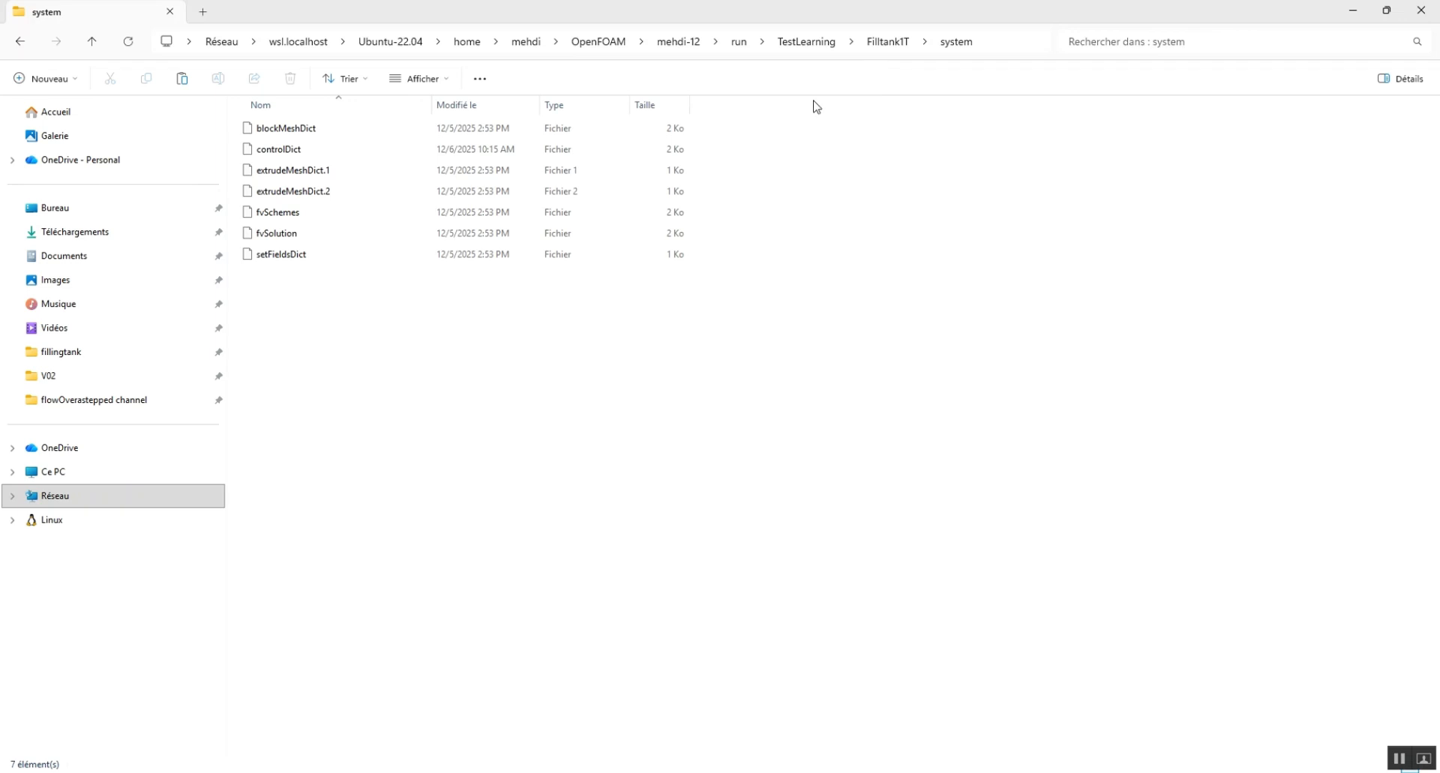
pyautogui.click(334, 131)
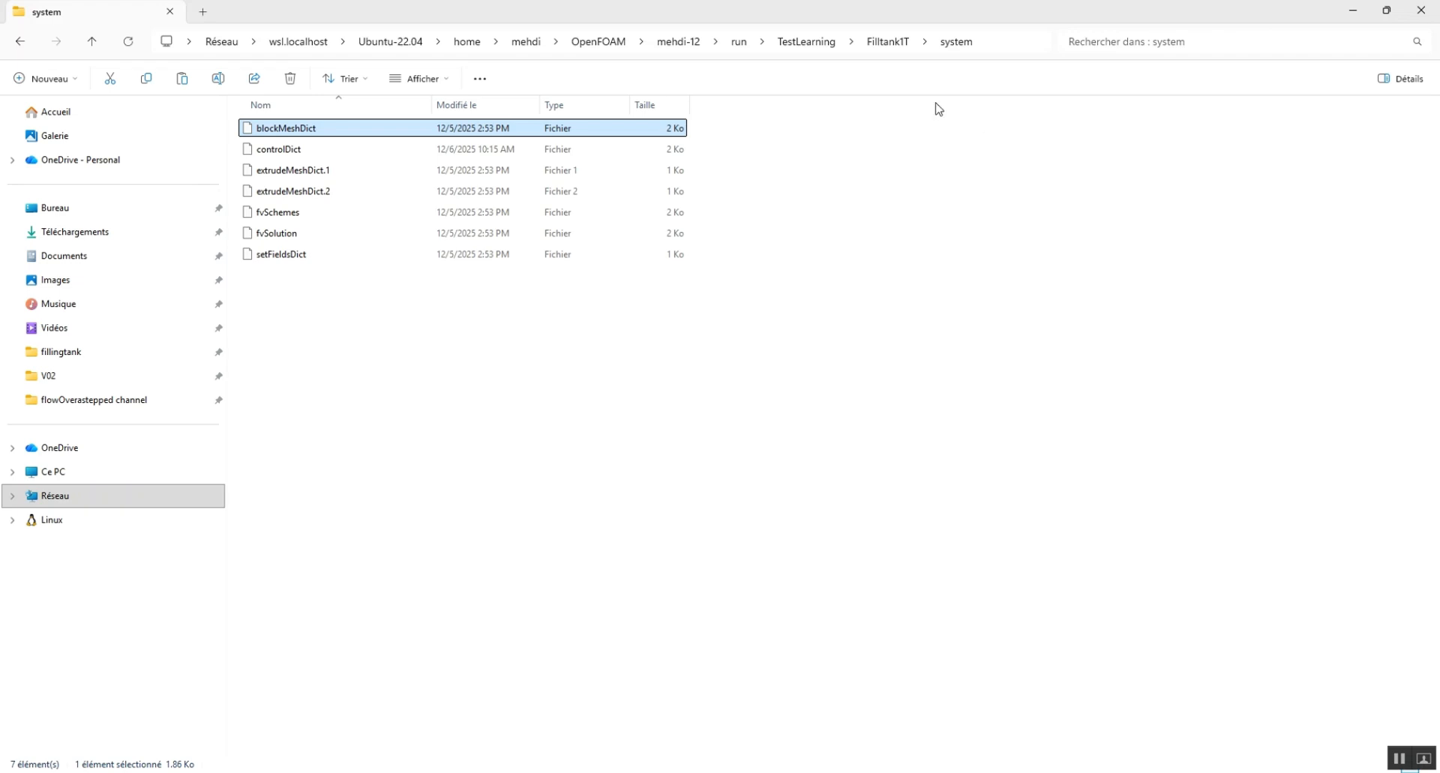
pyautogui.click(889, 43)
pyautogui.click(347, 194)
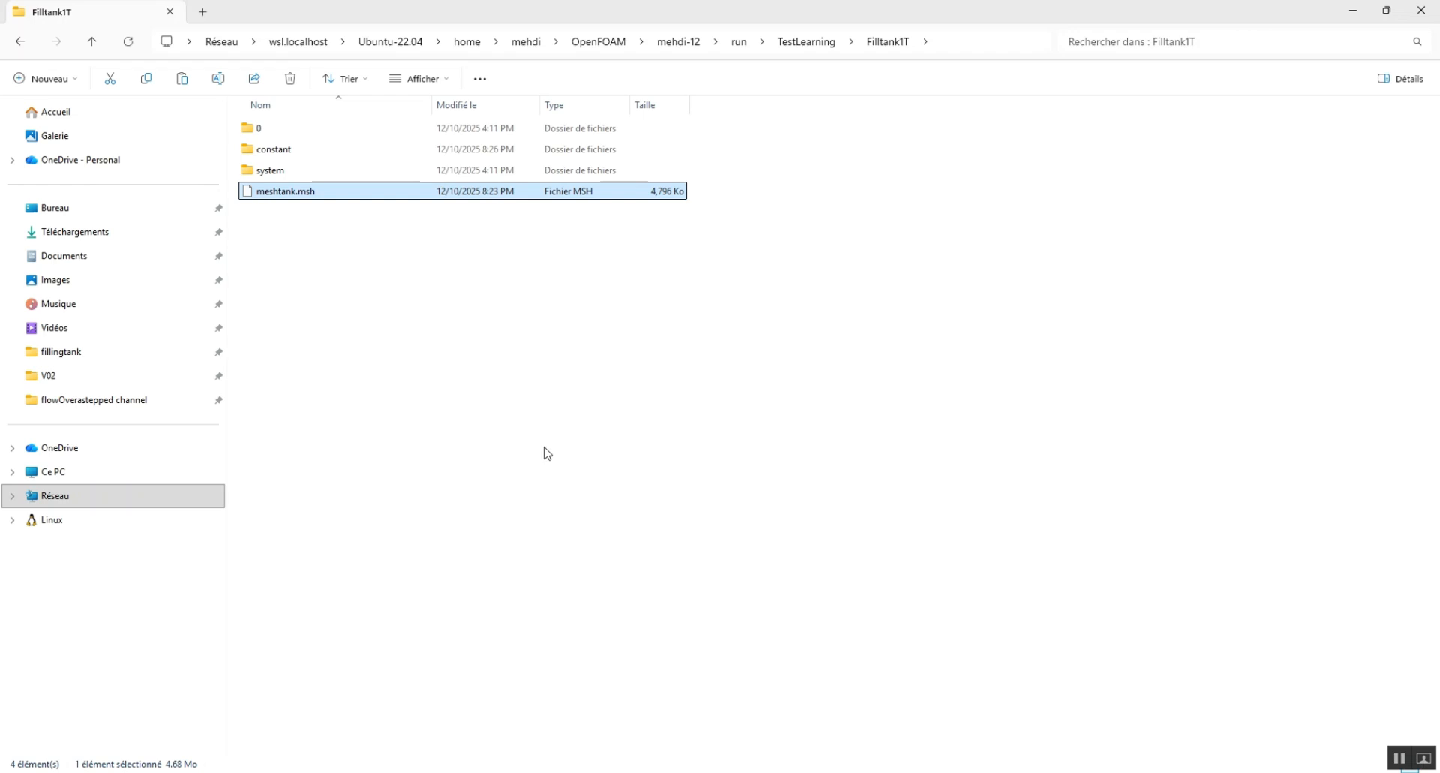
# - Switch to the Ubuntu terminal that is open in the TestLearning folder
pyautogui.click(922, 772)
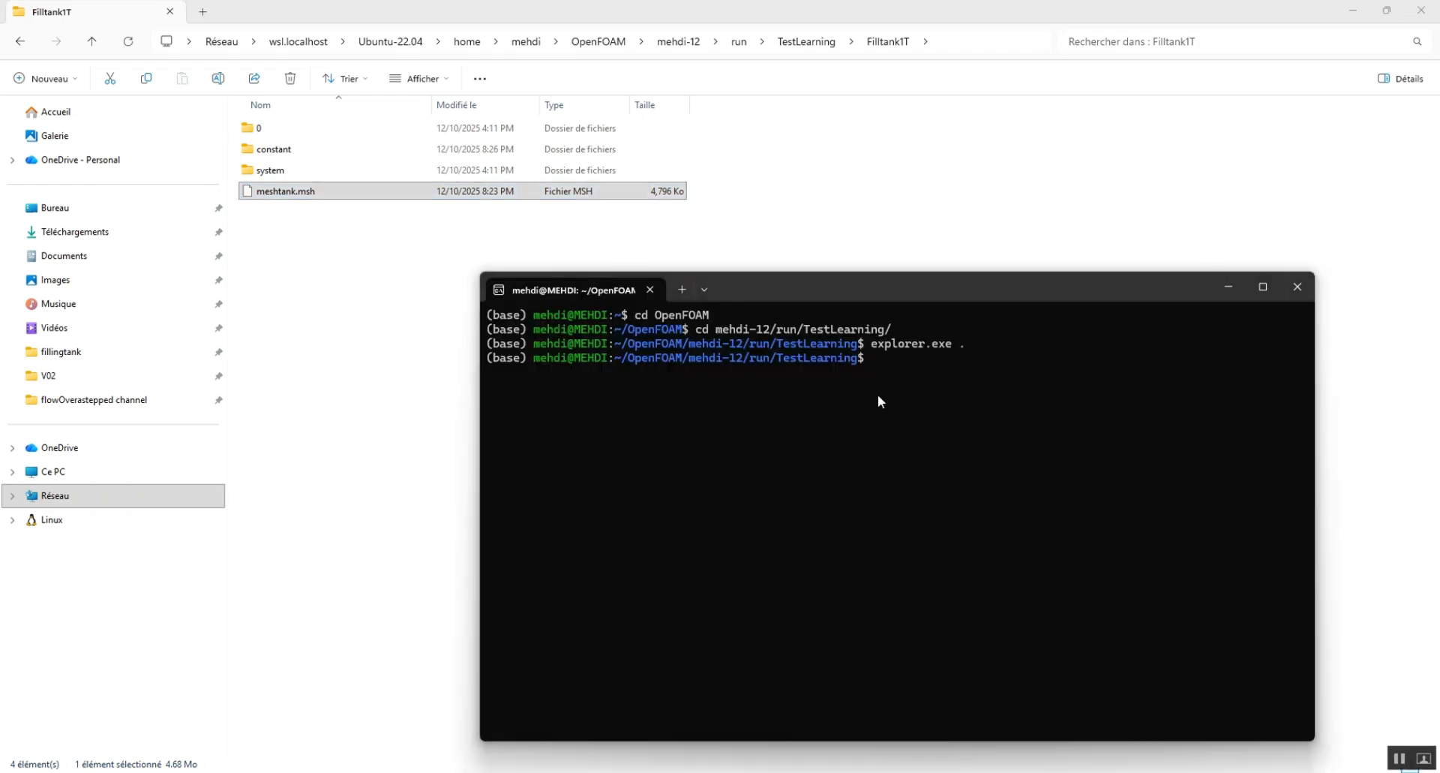
pyautogui.write('fluent3DMeshToFoam mesh.msh')
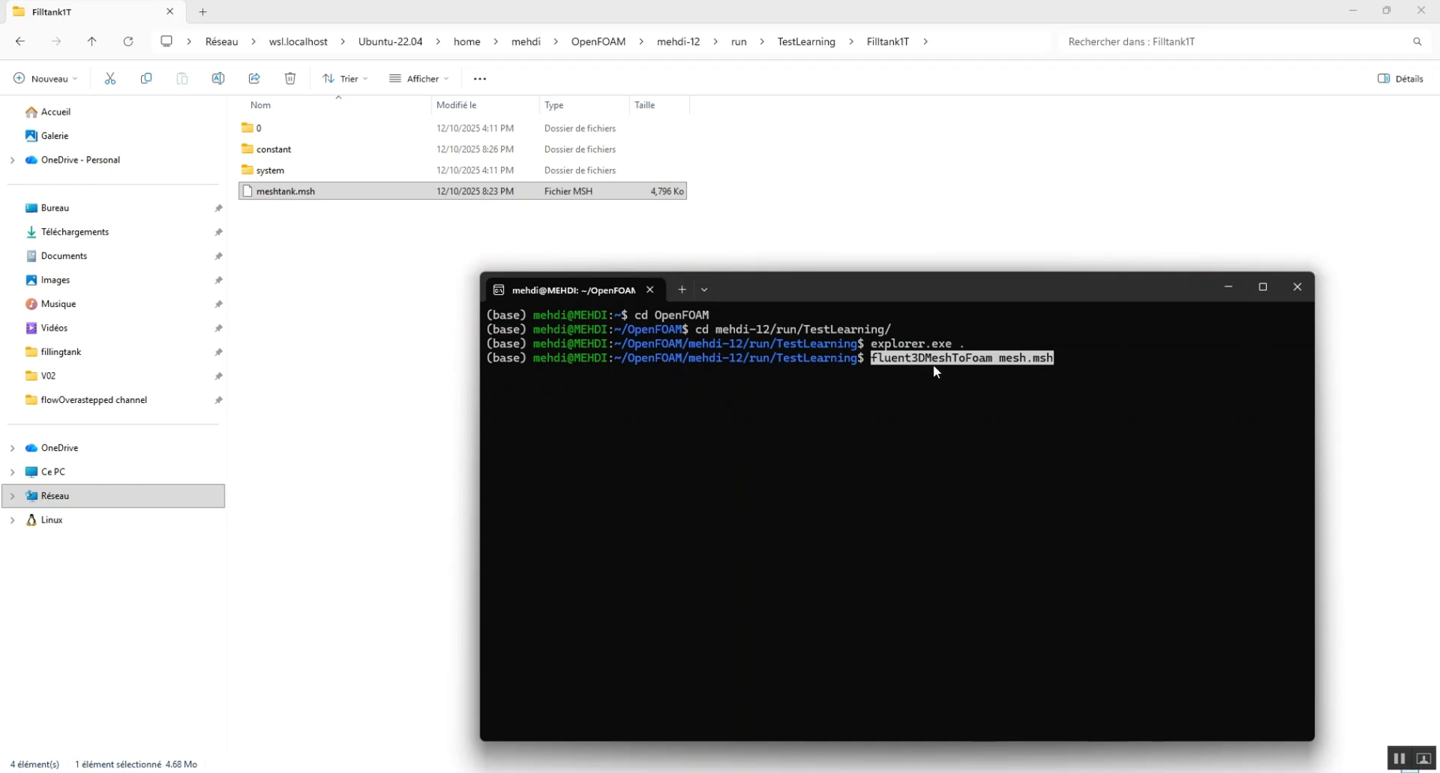
pyautogui.press('Left')
pyautogui.press('Left')
pyautogui.press('Left')
pyautogui.press('Left')
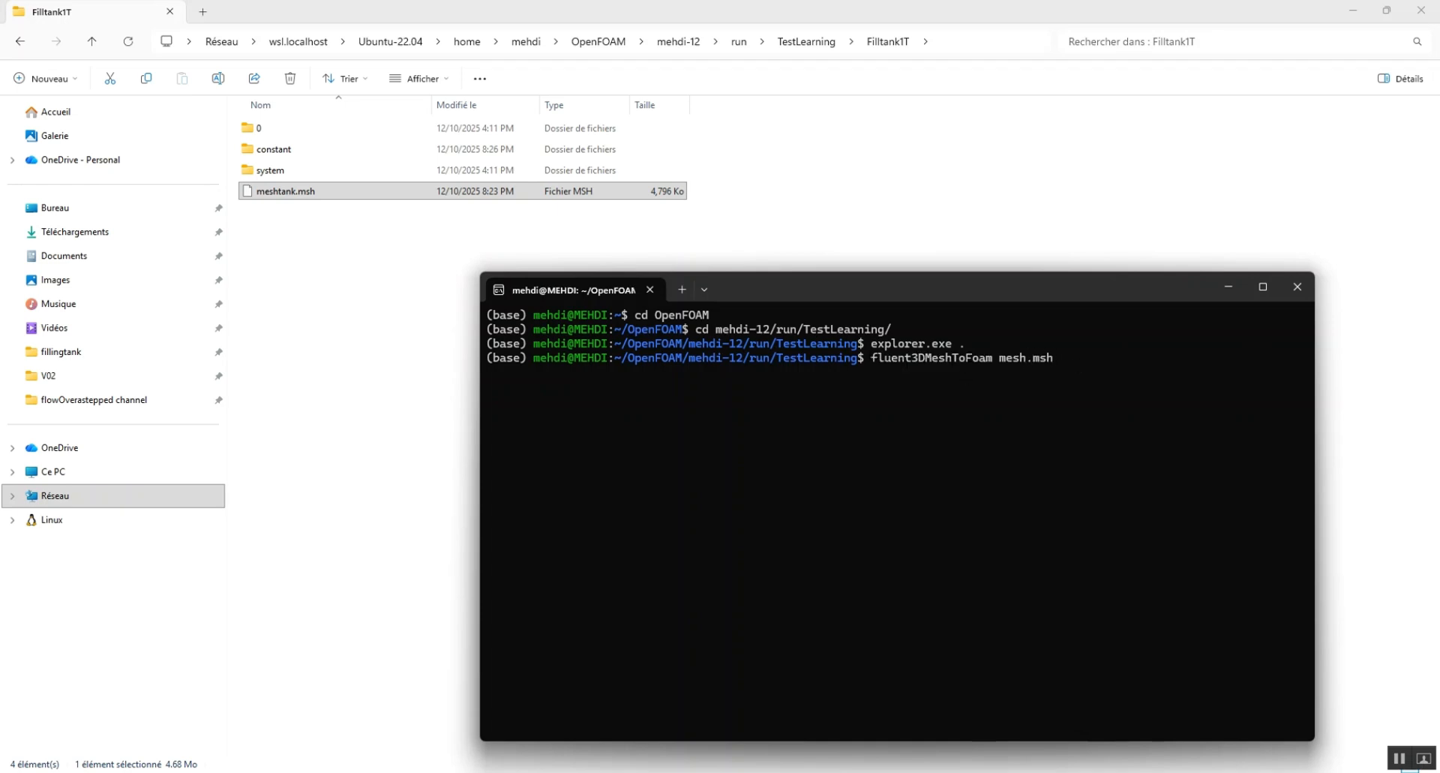
pyautogui.press('End')
pyautogui.press('BackSpace')
pyautogui.press('BackSpace')
pyautogui.press('BackSpace')
pyautogui.press('BackSpace')
pyautogui.press('BackSpace')
pyautogui.press('BackSpace')
pyautogui.press('BackSpace')
pyautogui.press('BackSpace')
pyautogui.press('BackSpace')
pyautogui.press('BackSpace')
pyautogui.press('BackSpace')
pyautogui.press('BackSpace')
pyautogui.press('BackSpace')
pyautogui.press('BackSpace')
pyautogui.press('BackSpace')
pyautogui.press('BackSpace')
pyautogui.press('BackSpace')
pyautogui.press('BackSpace')
pyautogui.press('BackSpace')
pyautogui.press('BackSpace')
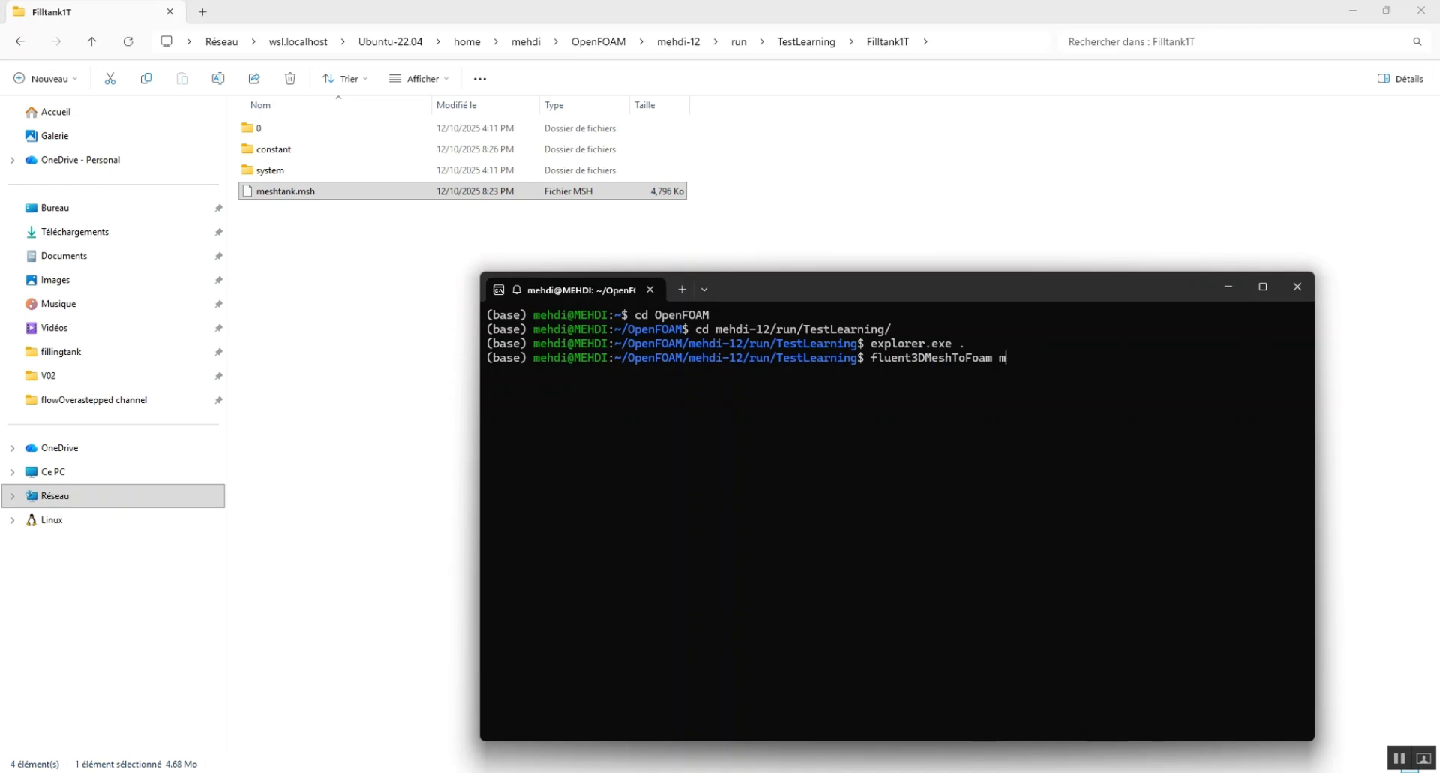
pyautogui.press('BackSpace')
# - Change the terminal's working directory to the Filltank1T case folder
pyautogui.write('cd F')
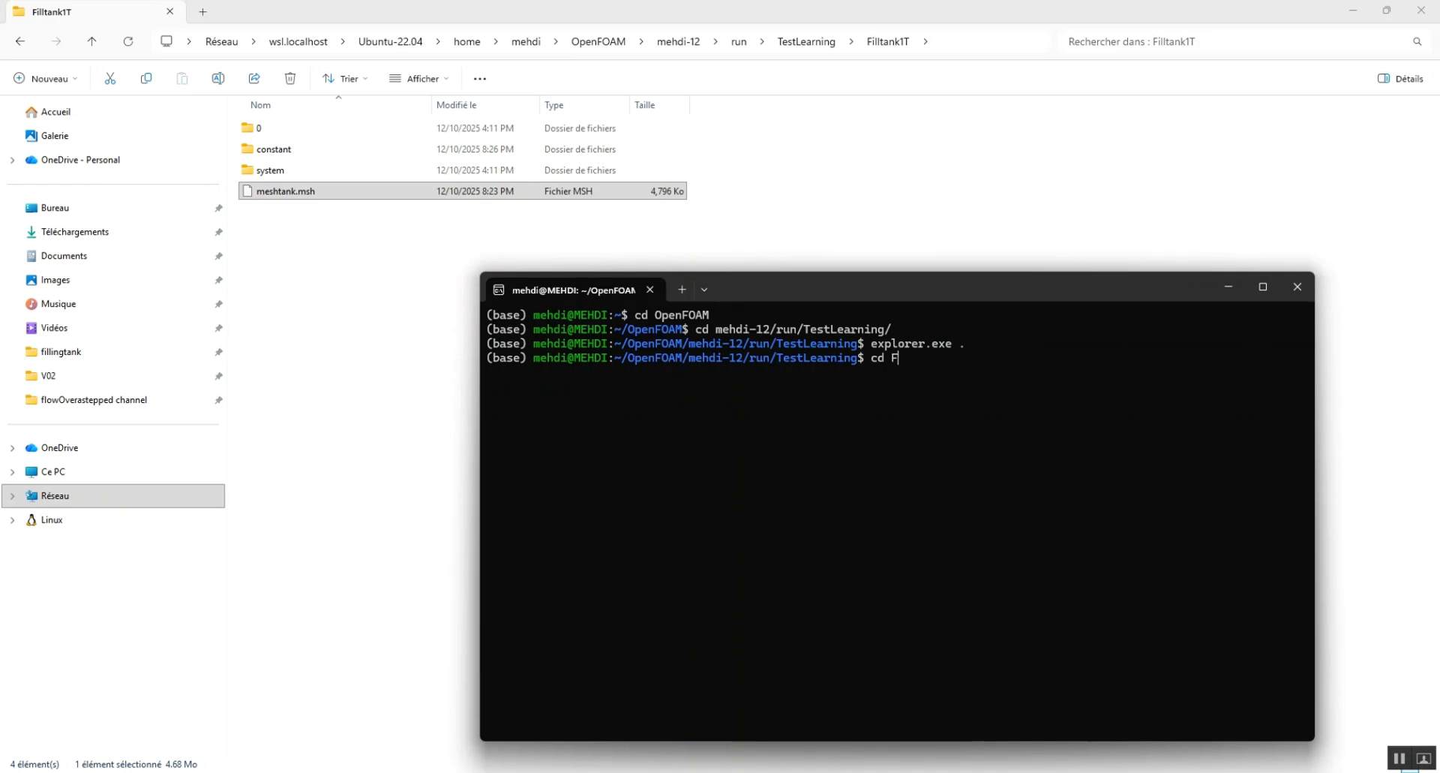
pyautogui.write('ill')
pyautogui.press('Tab')
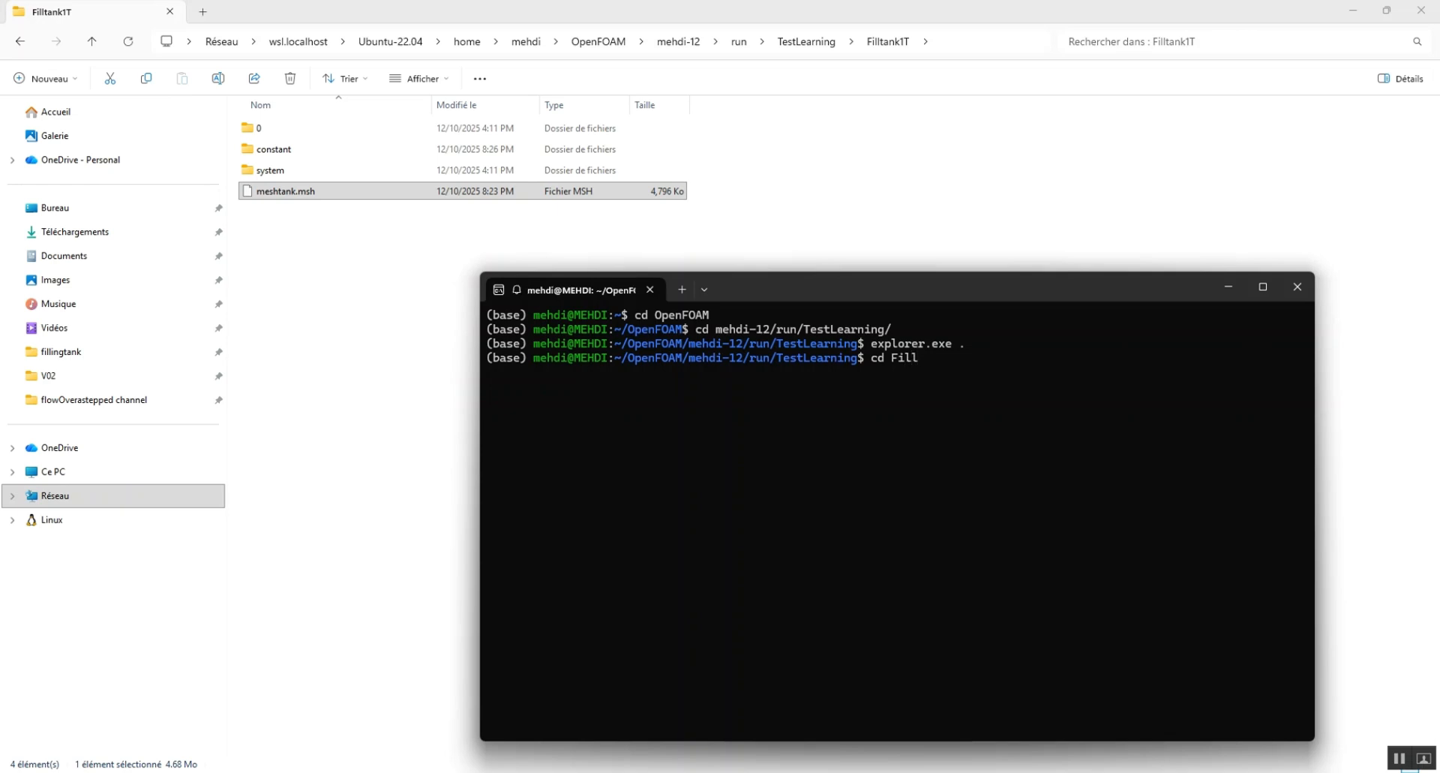
pyautogui.write('ta')
pyautogui.write('nk')
pyautogui.write('2')
pyautogui.write('T')
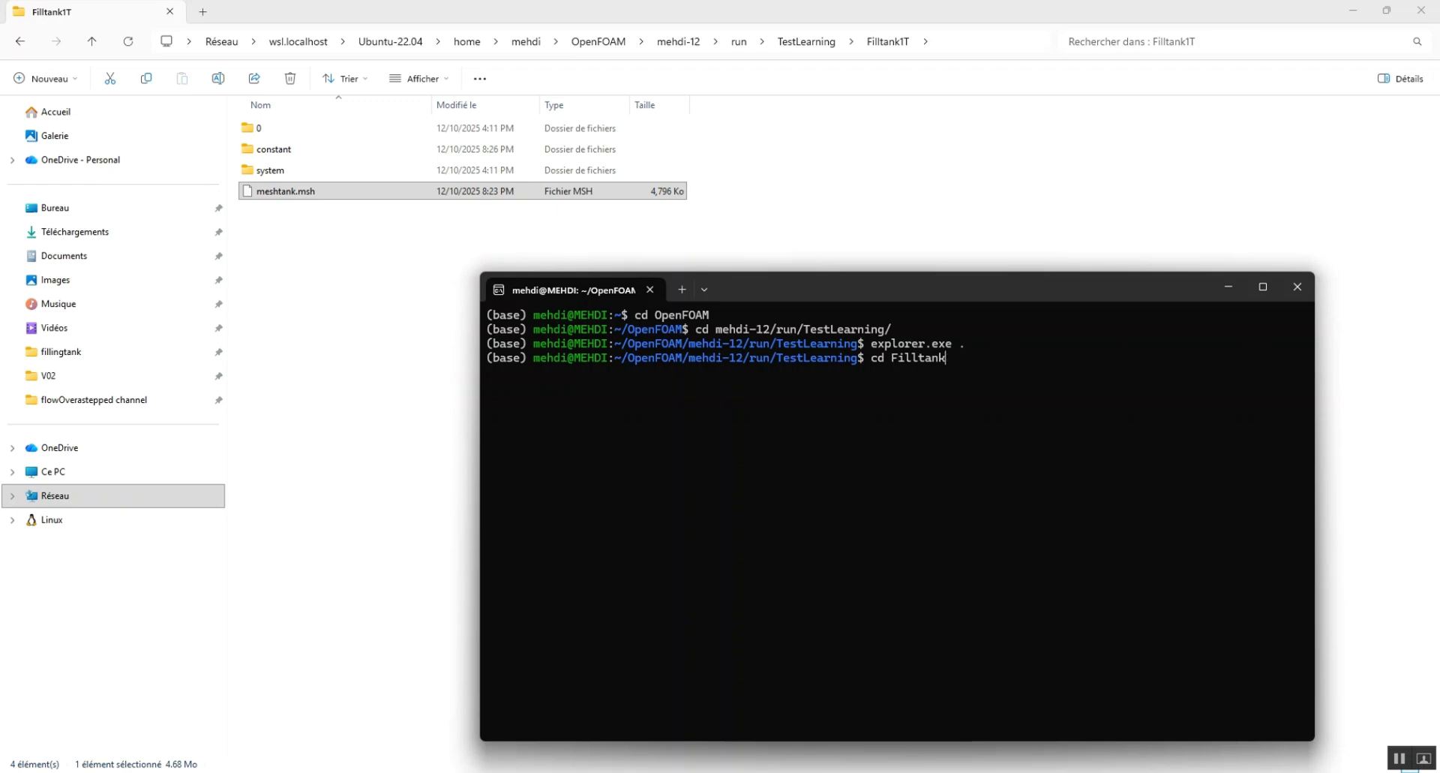
pyautogui.write('1T')
pyautogui.press('Return')
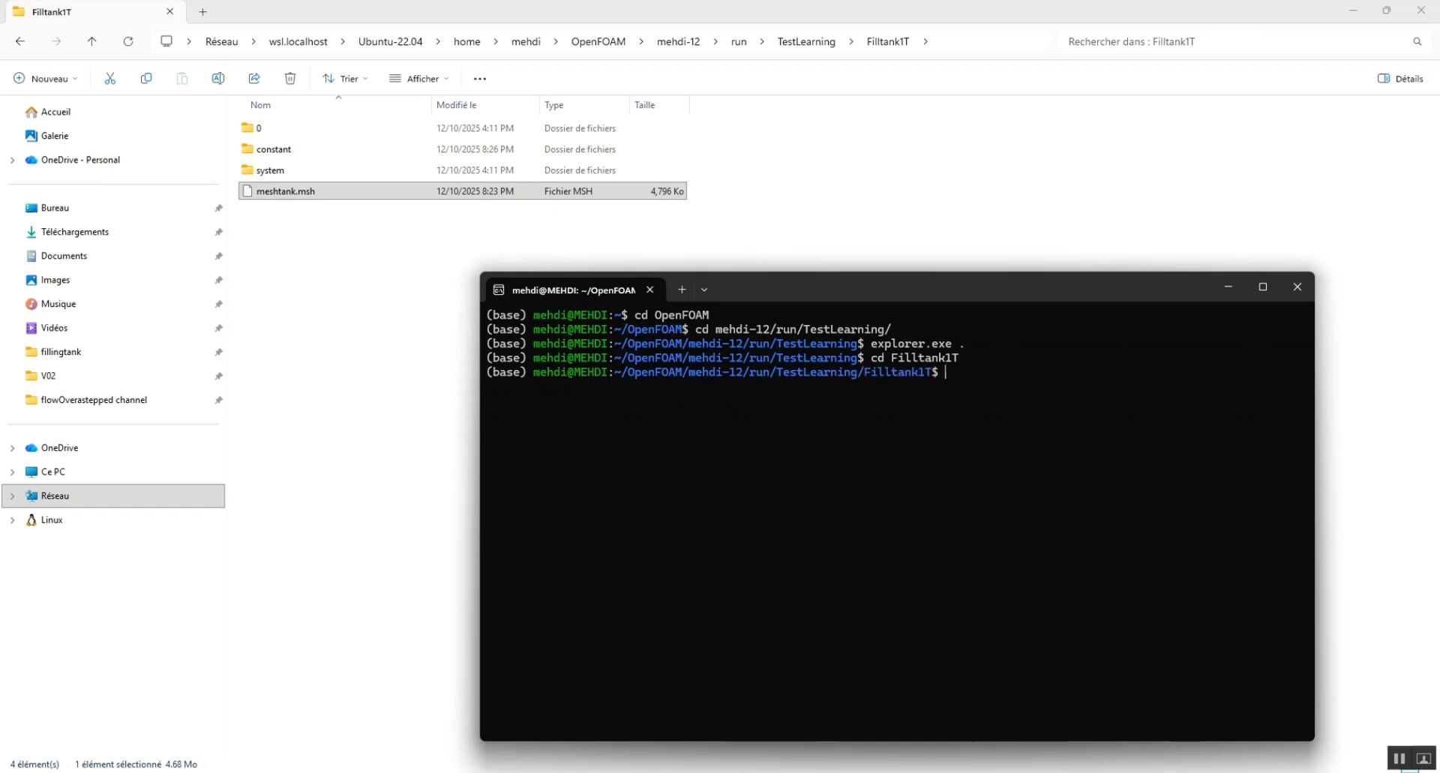
# - Convert meshtank.msh to an OpenFOAM mesh by running fluent3DMeshToFoam meshtank.msh in the case folder
pyautogui.write('fluent3DMeshToFoam mesh.msh')
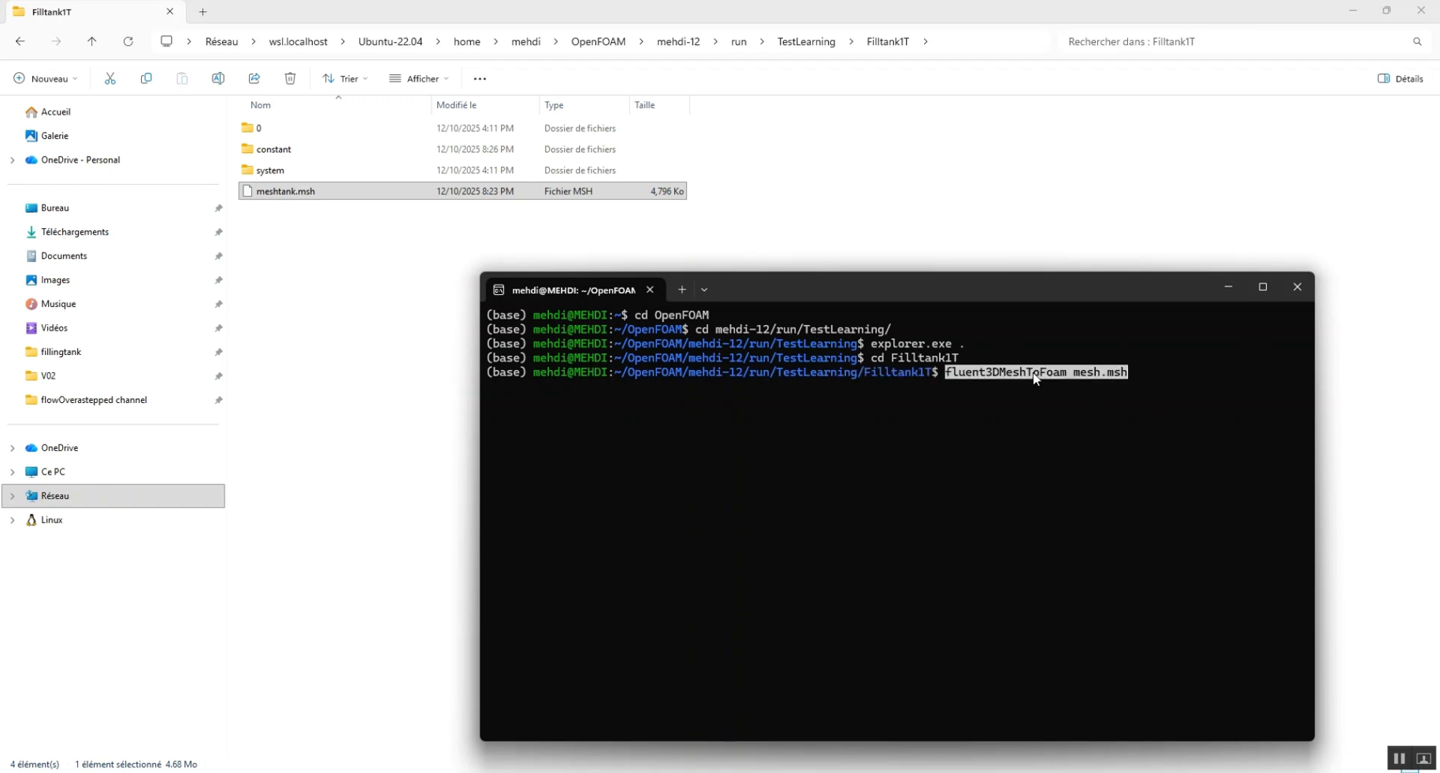
pyautogui.click(1107, 373)
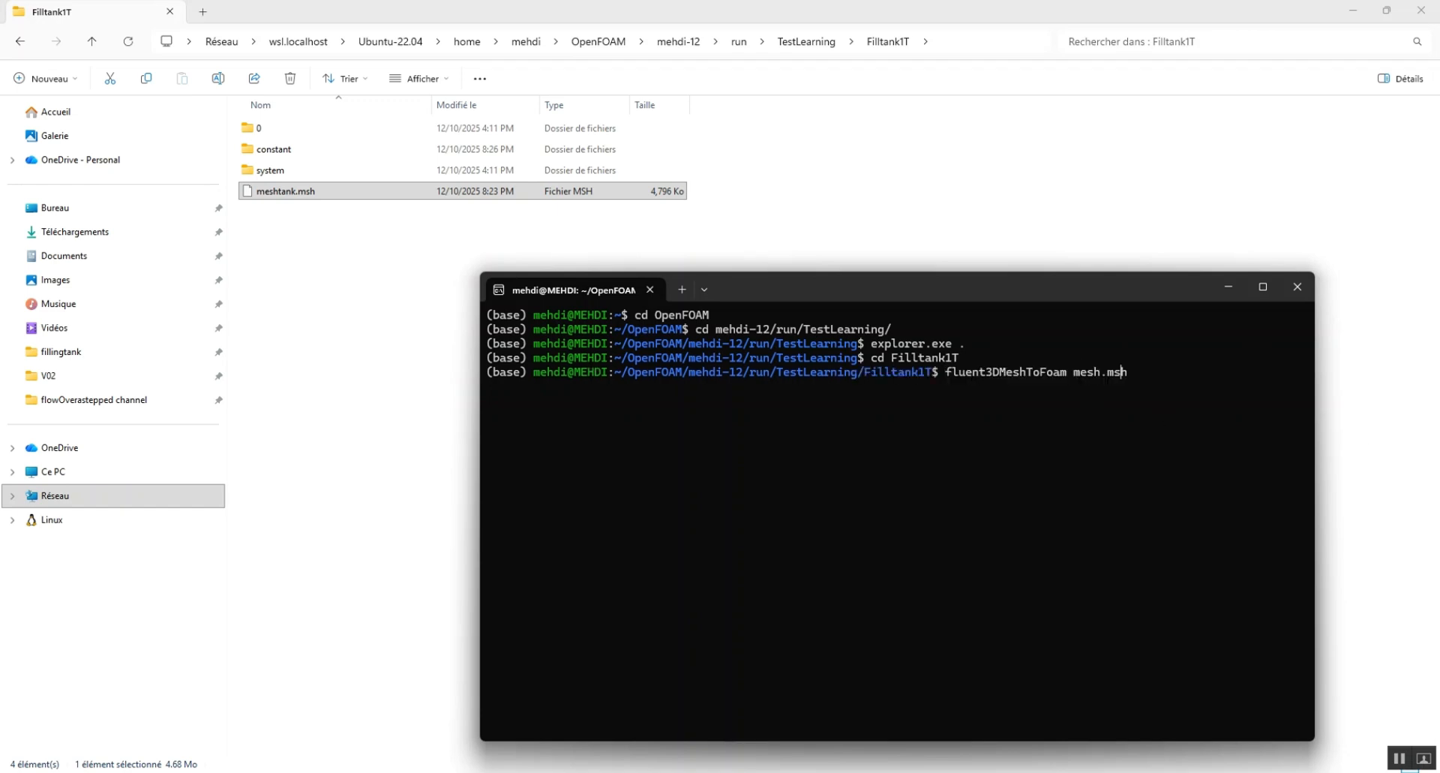
pyautogui.write('tank')
pyautogui.press('End')
pyautogui.scroll(1, 754, 643)
pyautogui.scroll(-1, 745, 640)
# - Run checkMesh on the converted mesh and create an empty s.foam file in the case folder with touch
pyautogui.write('chec')
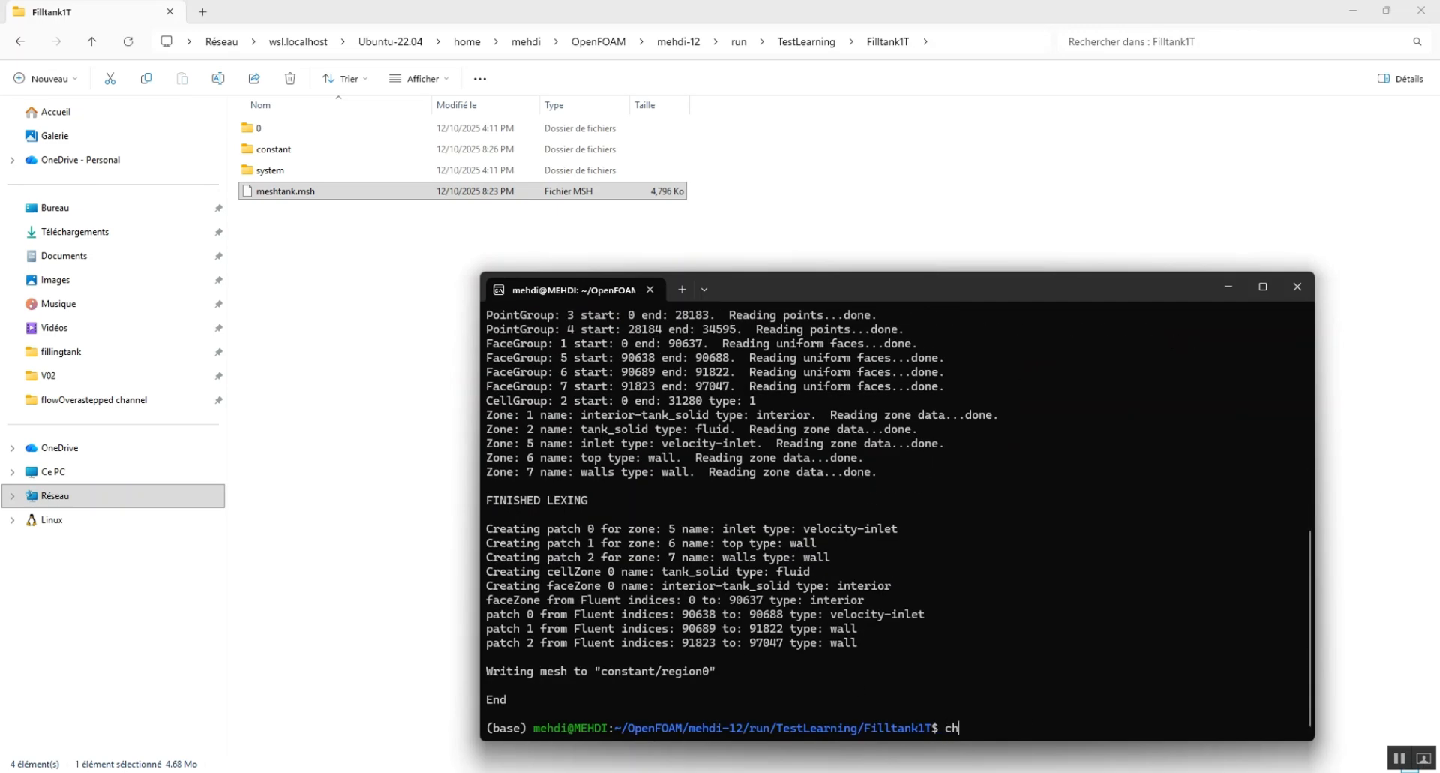
pyautogui.write('kMesh')
pyautogui.press('Return')
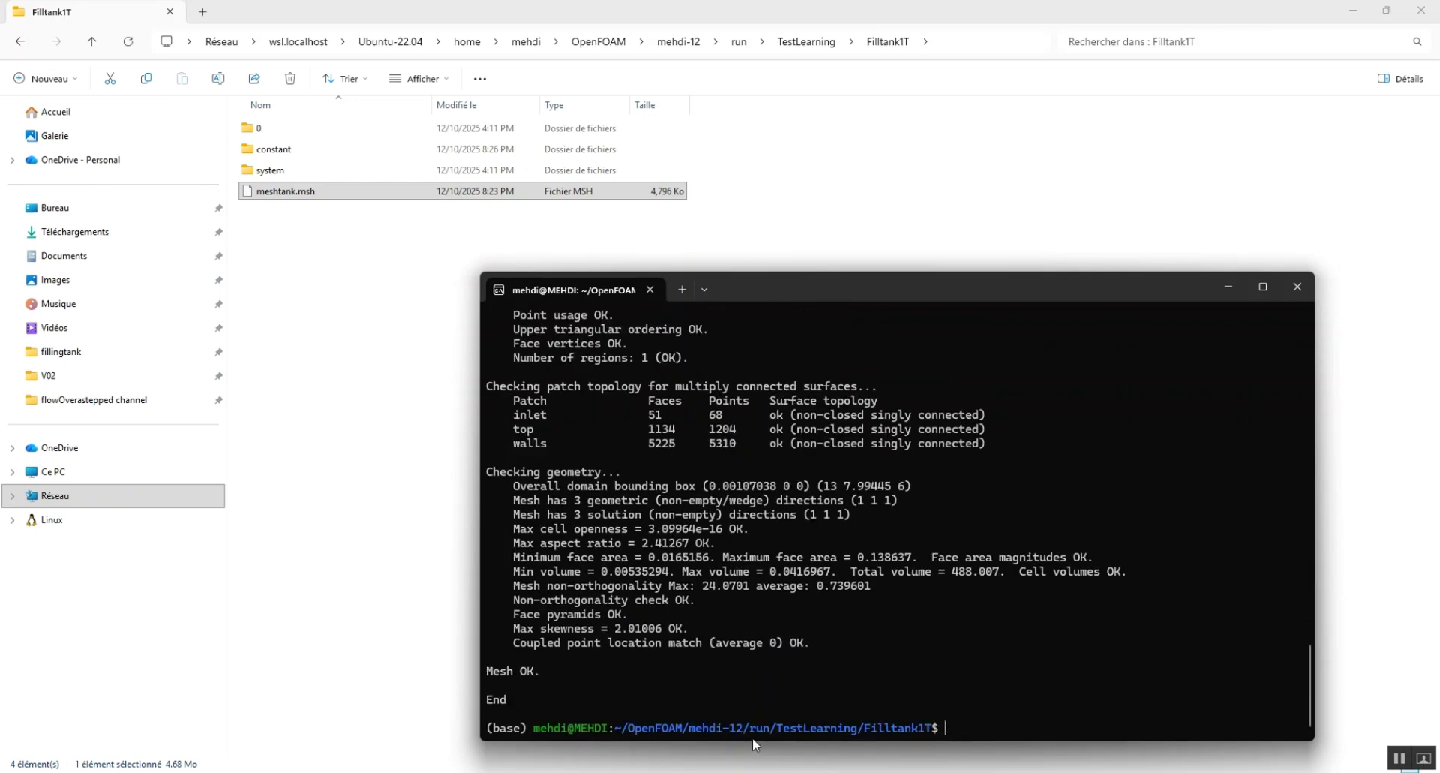
pyautogui.write('touch s.foam')
pyautogui.press('Return')
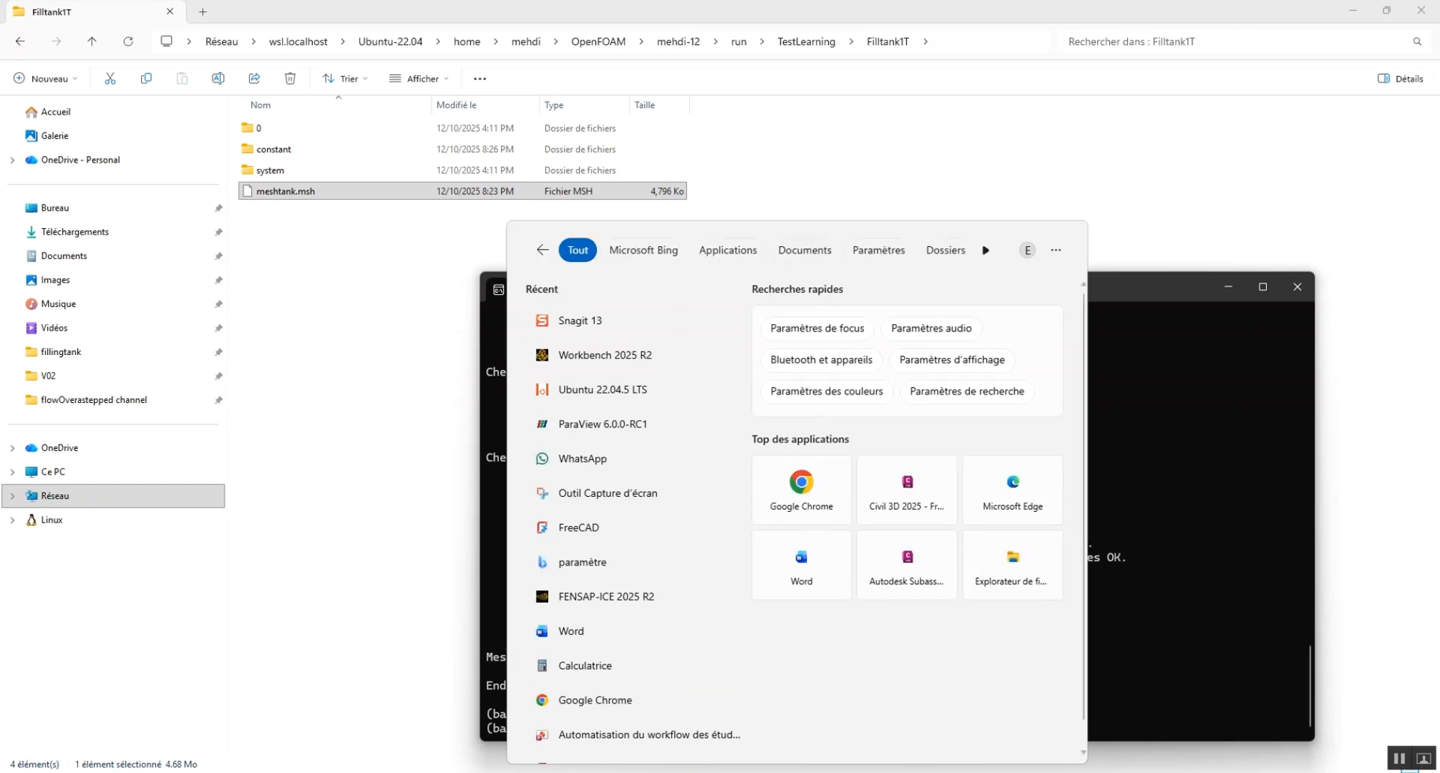
# - Open ParaView beside the Filltank1T folder, load s.foam into it and maximize the ParaView window
pyautogui.write('par')
pyautogui.press('Return')
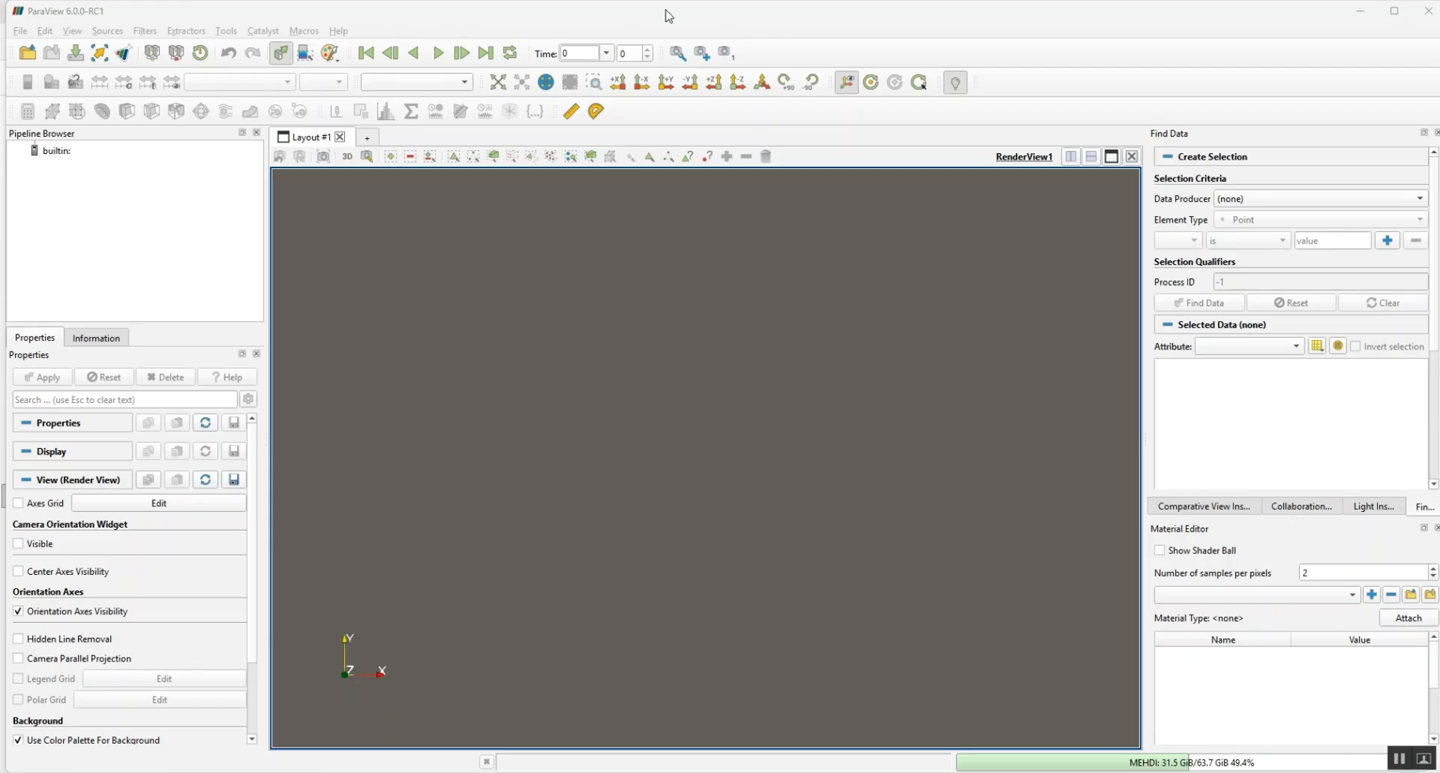
pyautogui.moveTo(653, 15); pyautogui.dragTo(1436, 187)
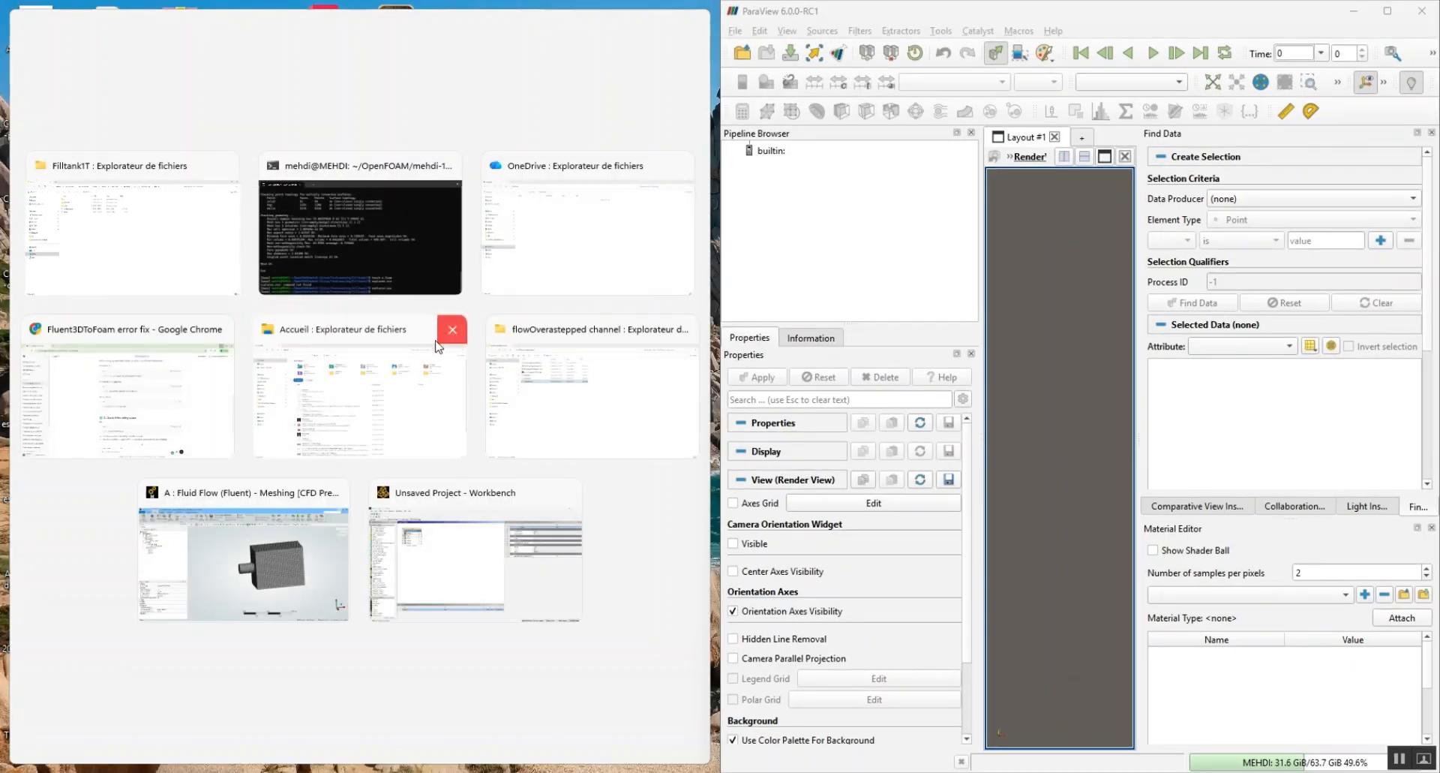
pyautogui.click(110, 247)
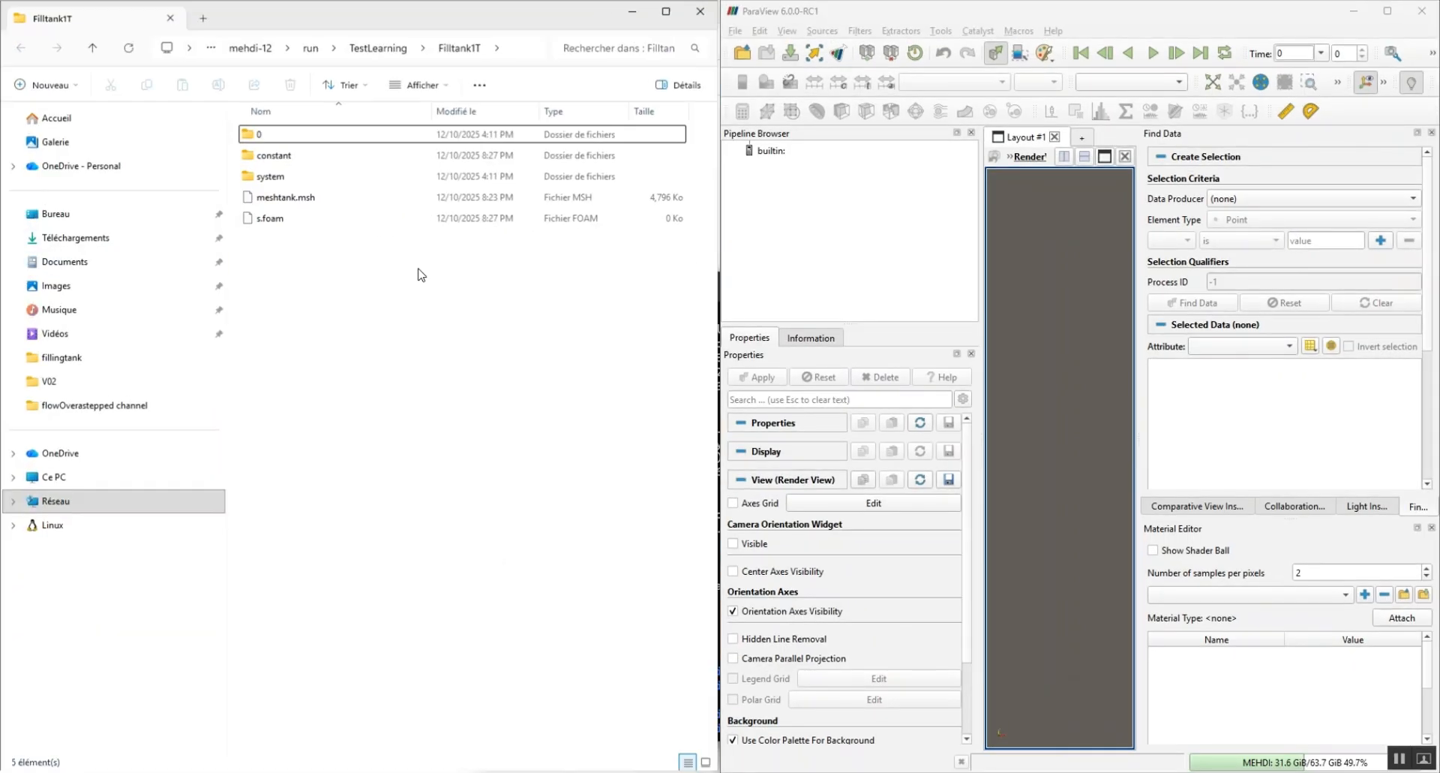
pyautogui.click(267, 223)
pyautogui.moveTo(267, 223); pyautogui.dragTo(814, 229)
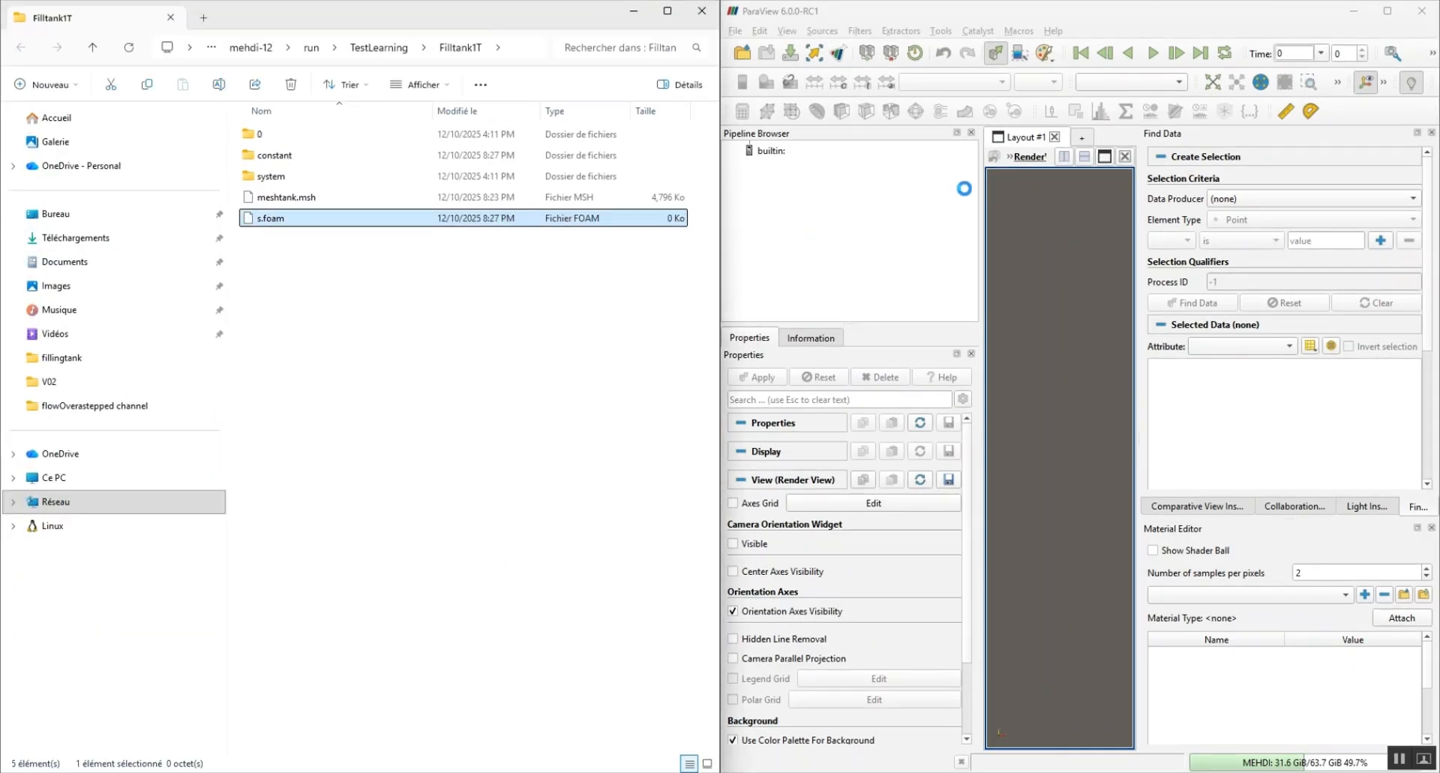
pyautogui.click(1386, 11)
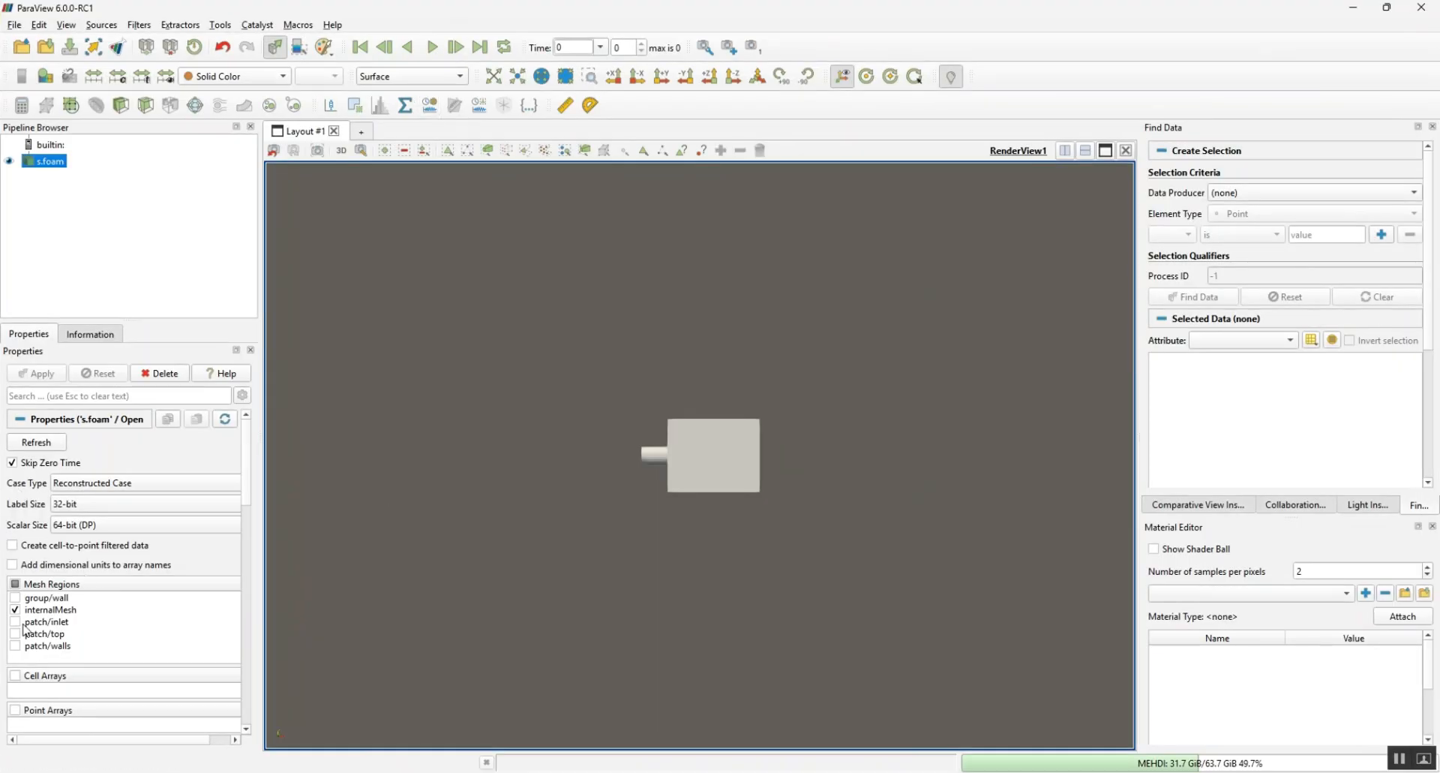
# - Inspect the inlet and top patches of s.foam one at a time with internalMesh hidden
pyautogui.click(15, 622)
pyautogui.click(15, 609)
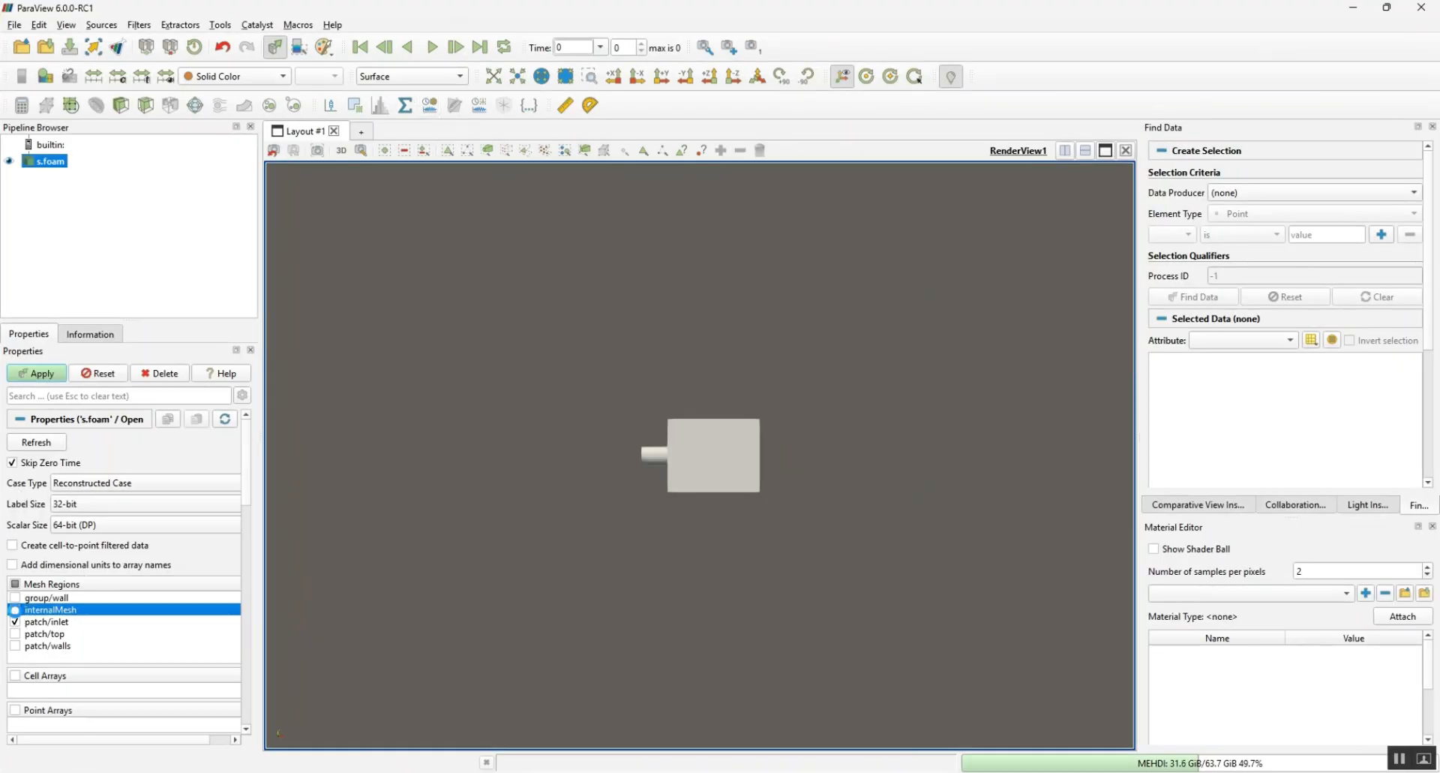
pyautogui.click(15, 621)
pyautogui.click(15, 633)
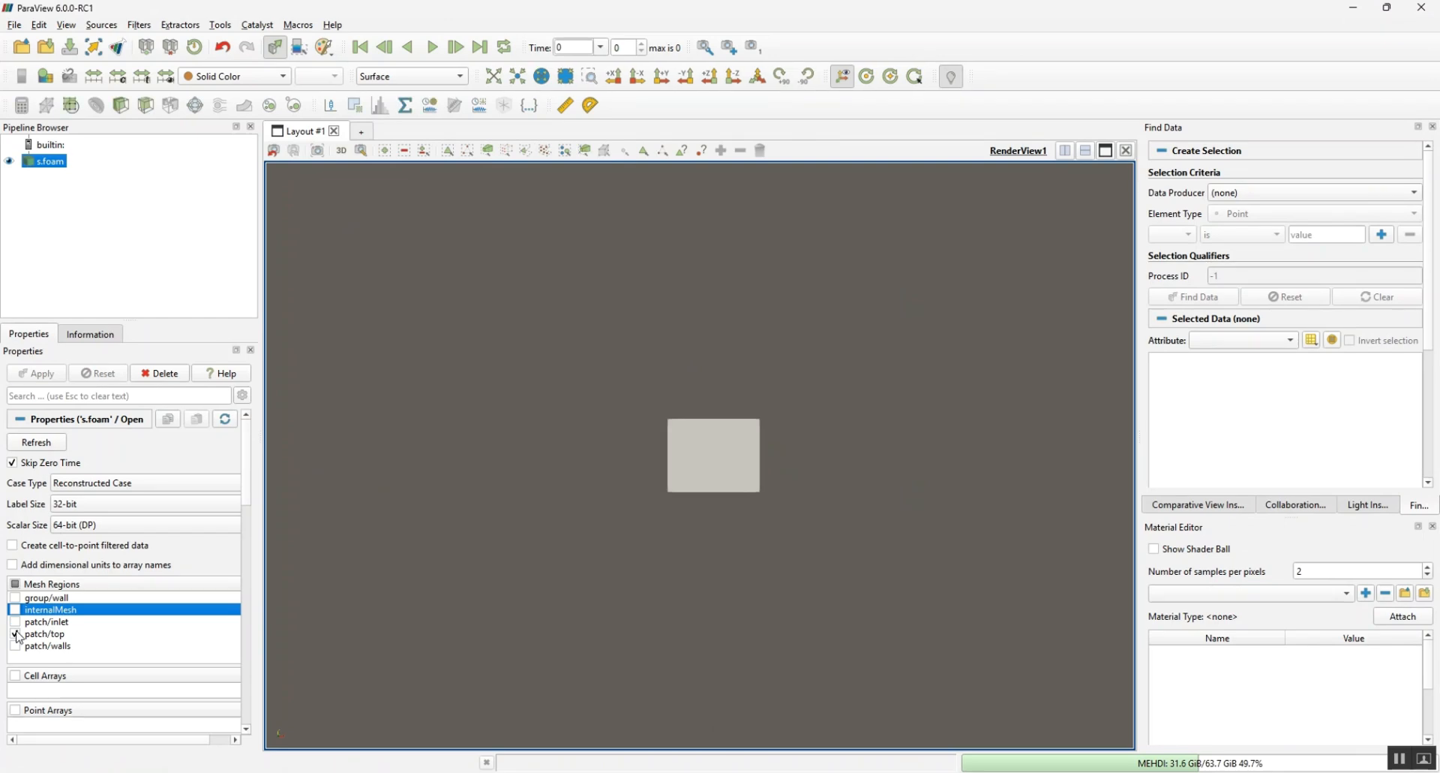
pyautogui.click(15, 633)
# - Enable the walls, top and inlet patches together with internalMesh in the mesh regions of s.foam
pyautogui.click(15, 646)
pyautogui.click(15, 633)
pyautogui.click(15, 622)
pyautogui.click(15, 609)
# - Set the representation of s.foam to Surface With Edges and inspect the tank mesh from several angles
pyautogui.click(413, 75)
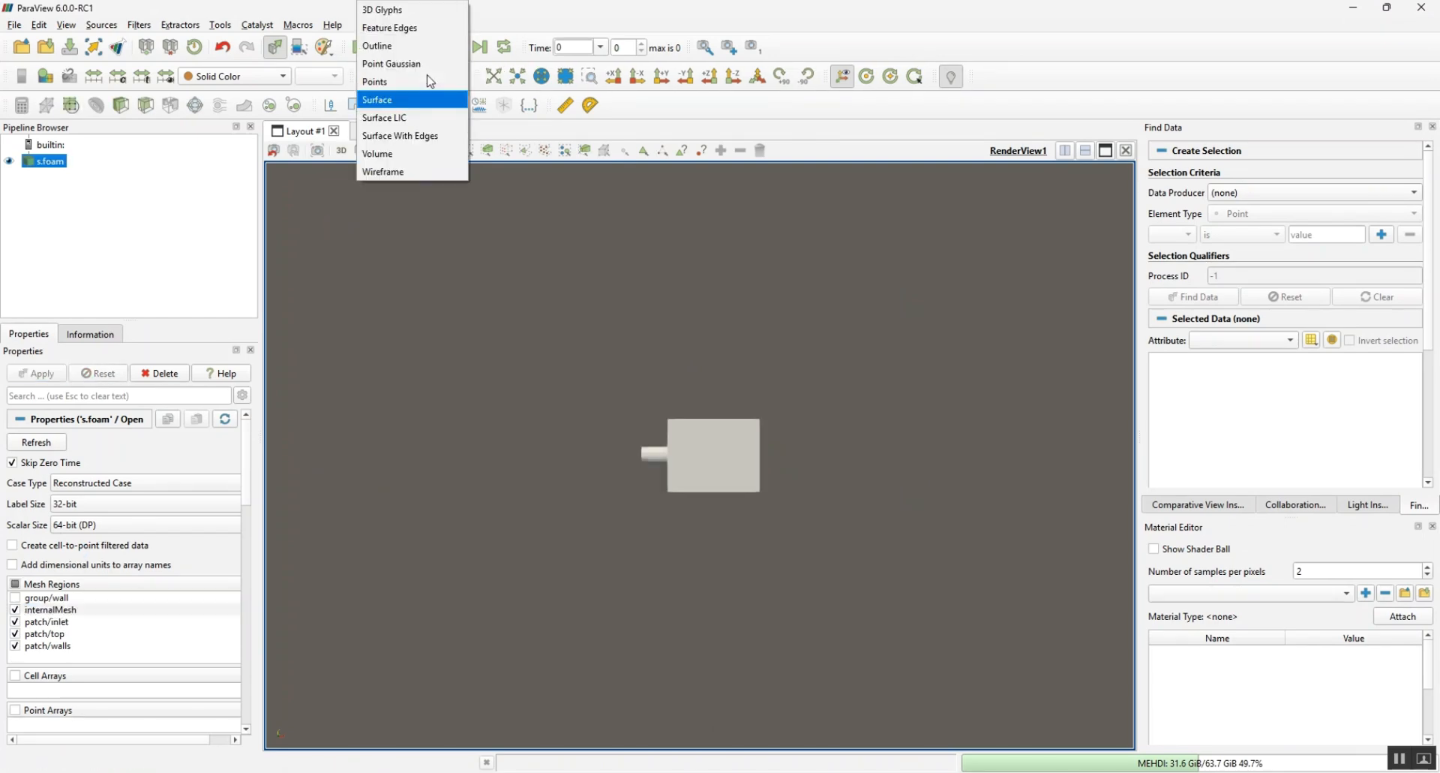
pyautogui.click(409, 135)
pyautogui.scroll(10, 712, 463)
pyautogui.moveTo(712, 462)
pyautogui.mouseDown()
pyautogui.moveTo(808, 488)
pyautogui.moveTo(635, 480)
pyautogui.moveTo(733, 480)
pyautogui.moveTo(659, 483)
pyautogui.moveTo(713, 444)
pyautogui.mouseUp()
pyautogui.scroll(9, 691, 474)
pyautogui.scroll(-15, 690, 474)
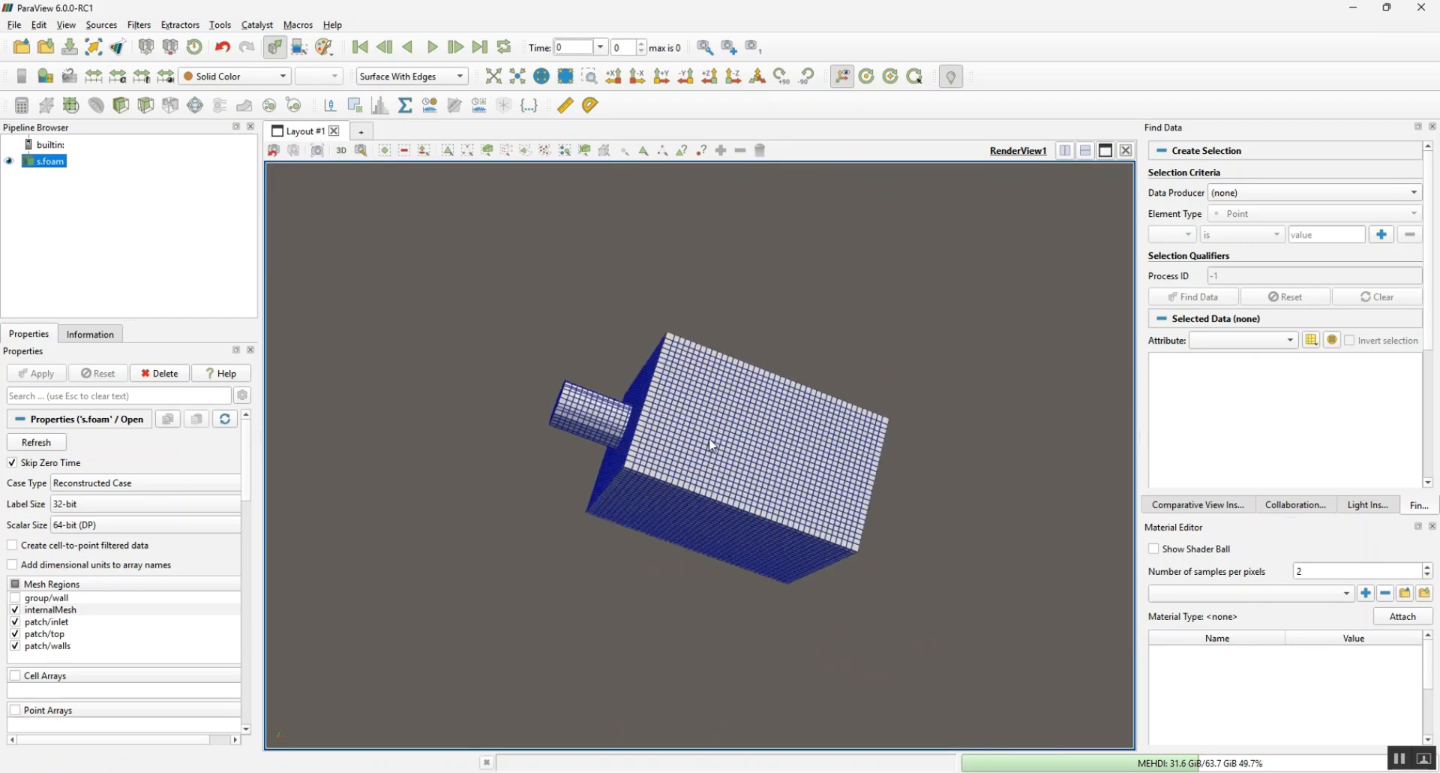
pyautogui.moveTo(803, 632); pyautogui.dragTo(711, 529)
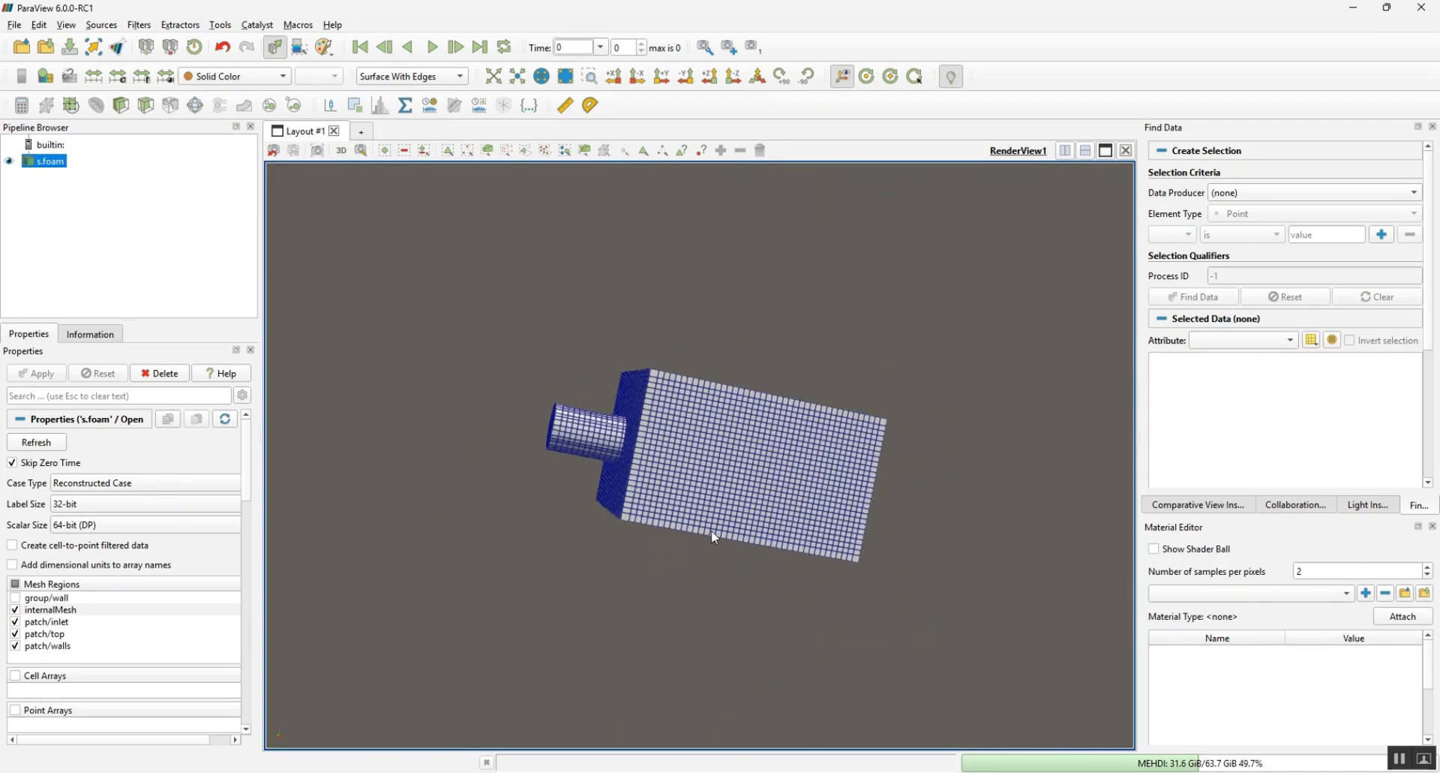